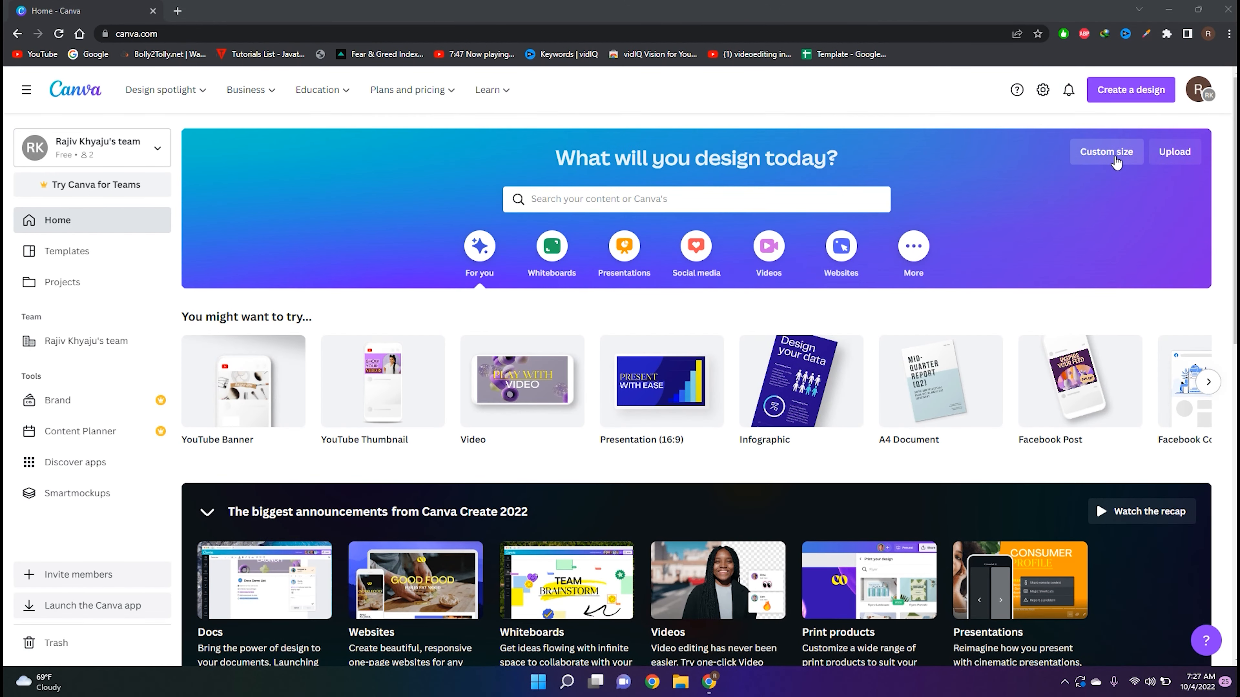
- Create a new custom-size design of 1000 × 1000 px
{"action": "left_click", "coordinate": [1117, 162]}
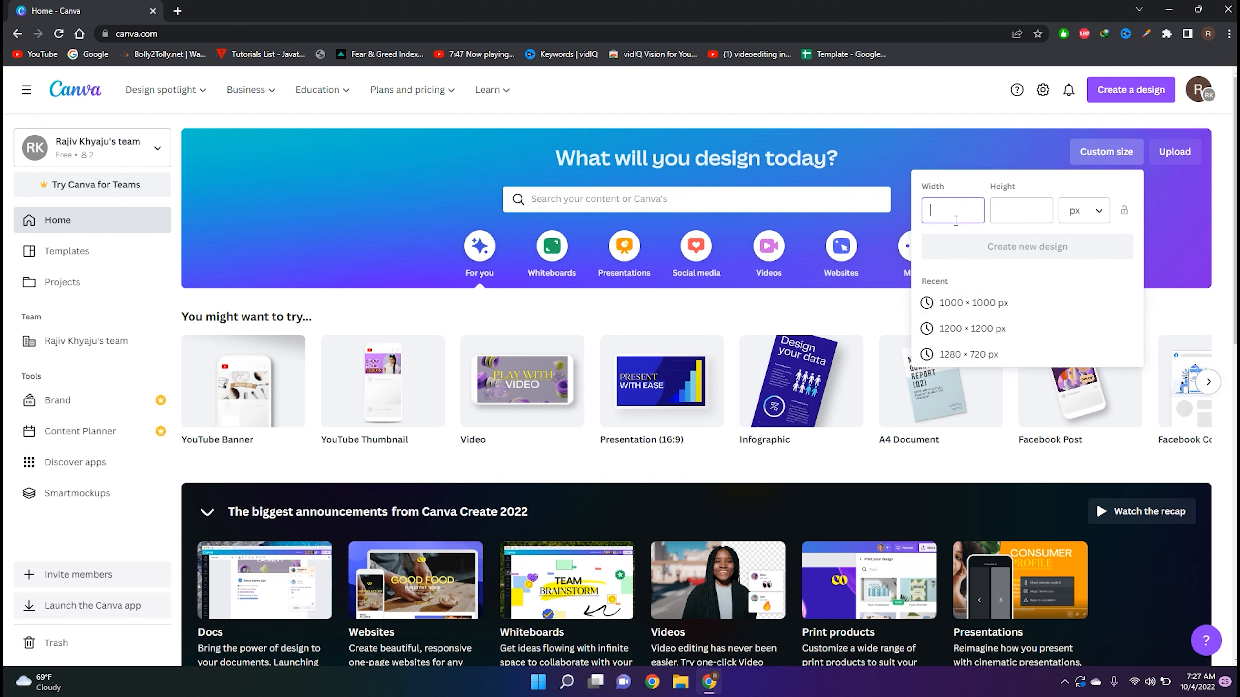
{"action": "type", "text": "1000"}
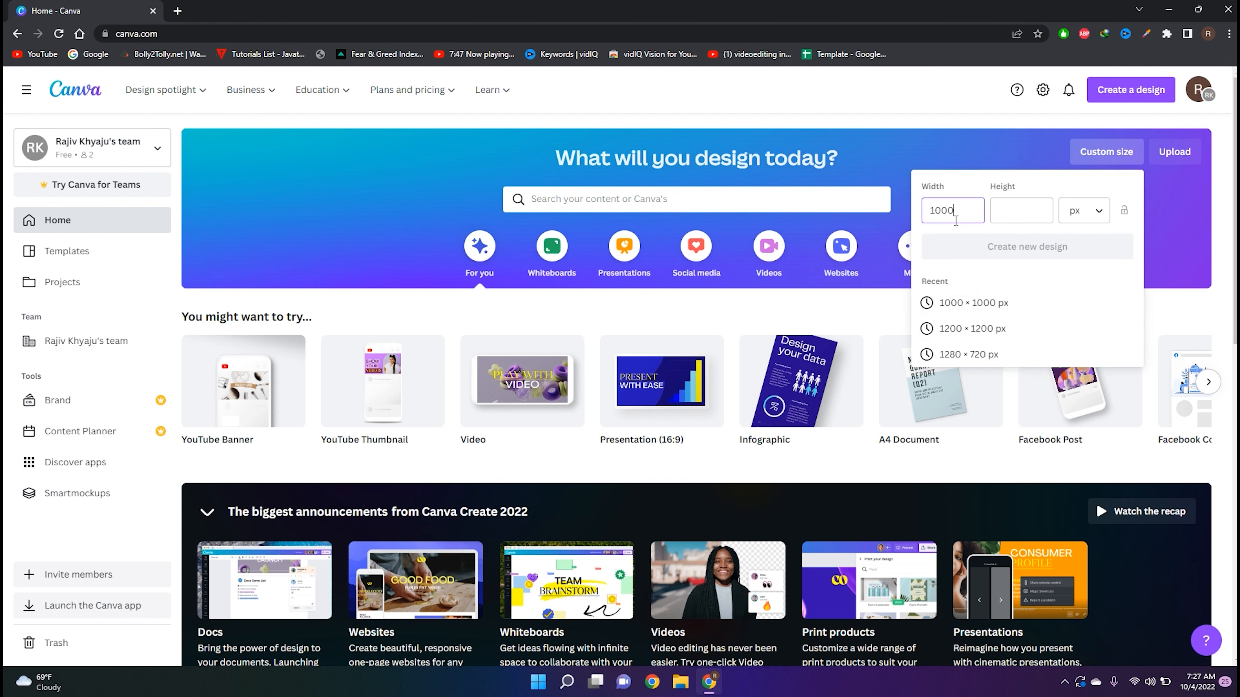
{"action": "left_click", "coordinate": [1009, 210]}
{"action": "type", "text": "1000"}
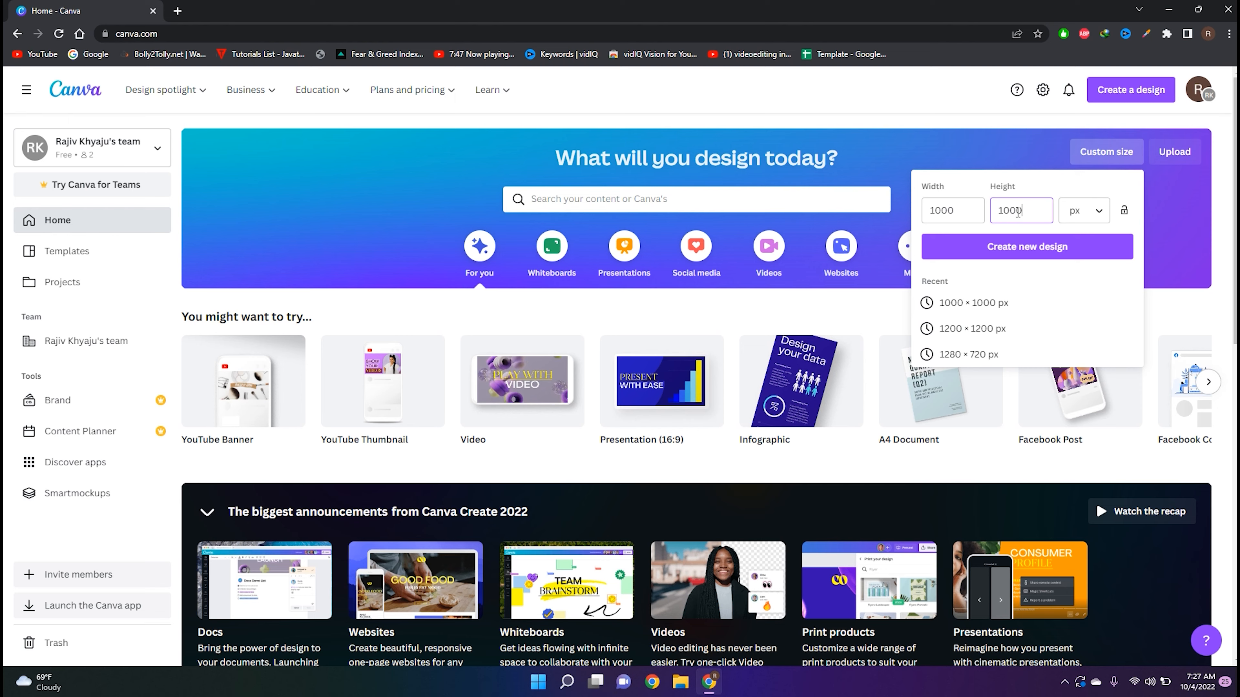
{"action": "left_click", "coordinate": [1084, 247]}
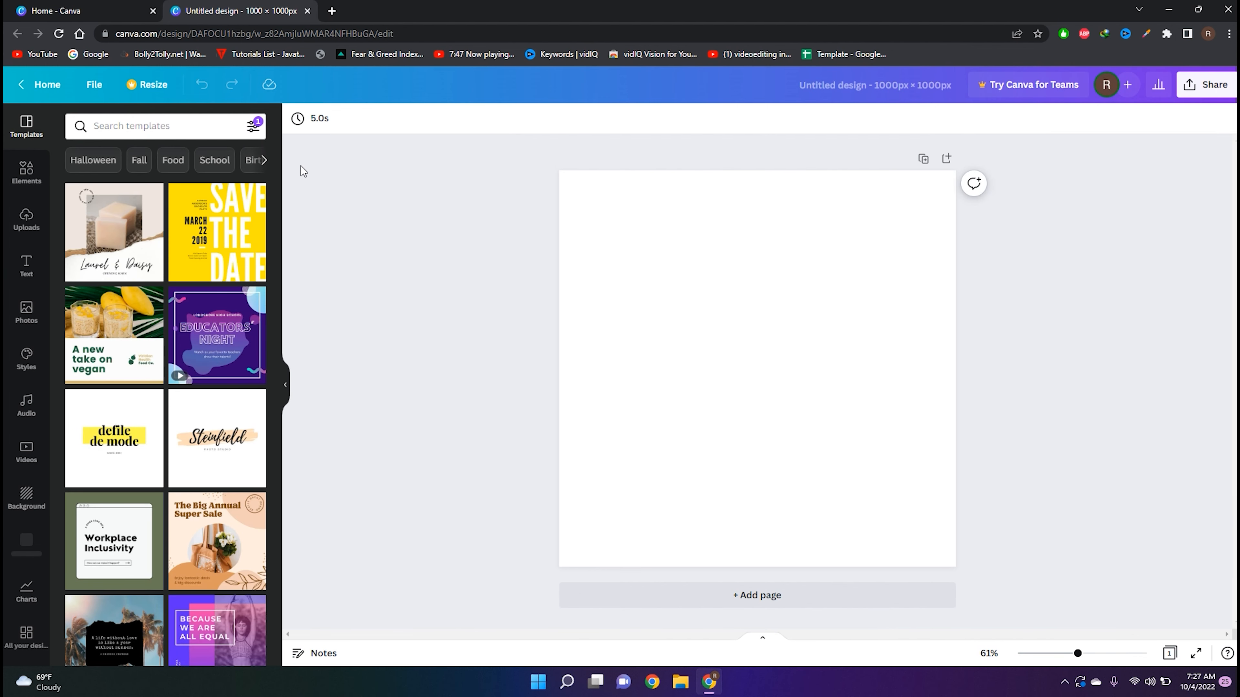
- Search the templates for "motivation" and apply the chess template with the "The key to Success" quote
{"action": "left_click", "coordinate": [147, 127]}
{"action": "type", "text": "motivation"}
{"action": "key", "text": "Return"}
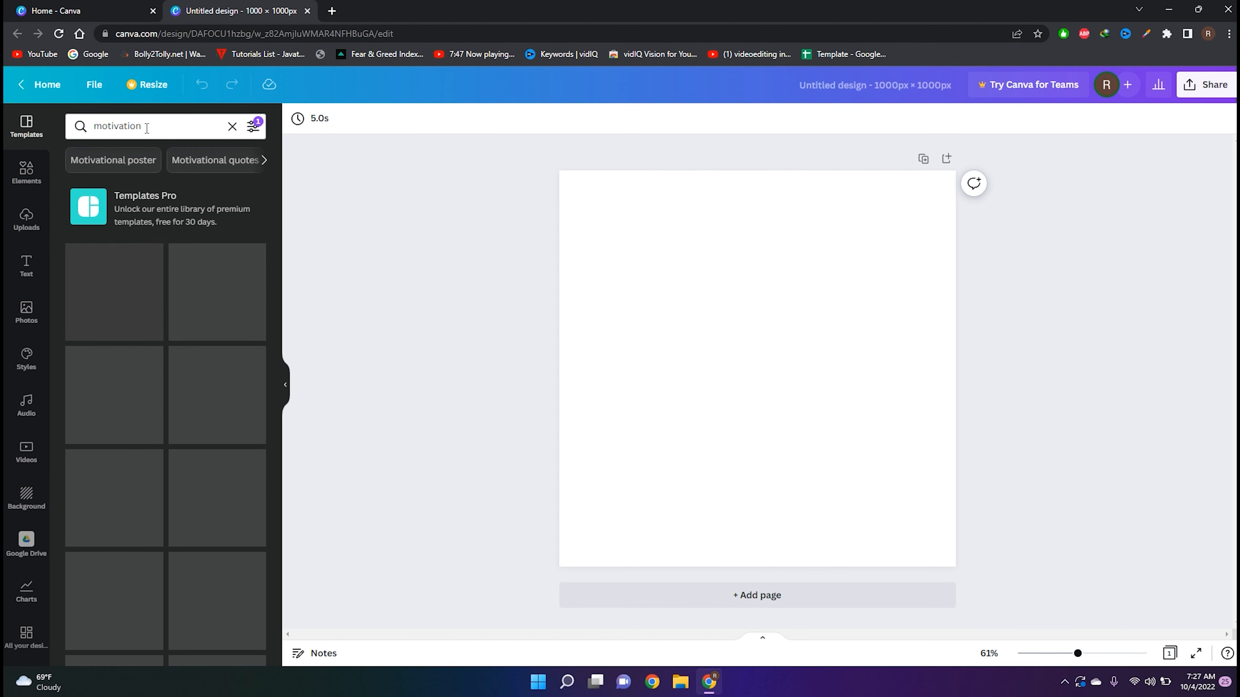
{"action": "left_click", "coordinate": [125, 295]}
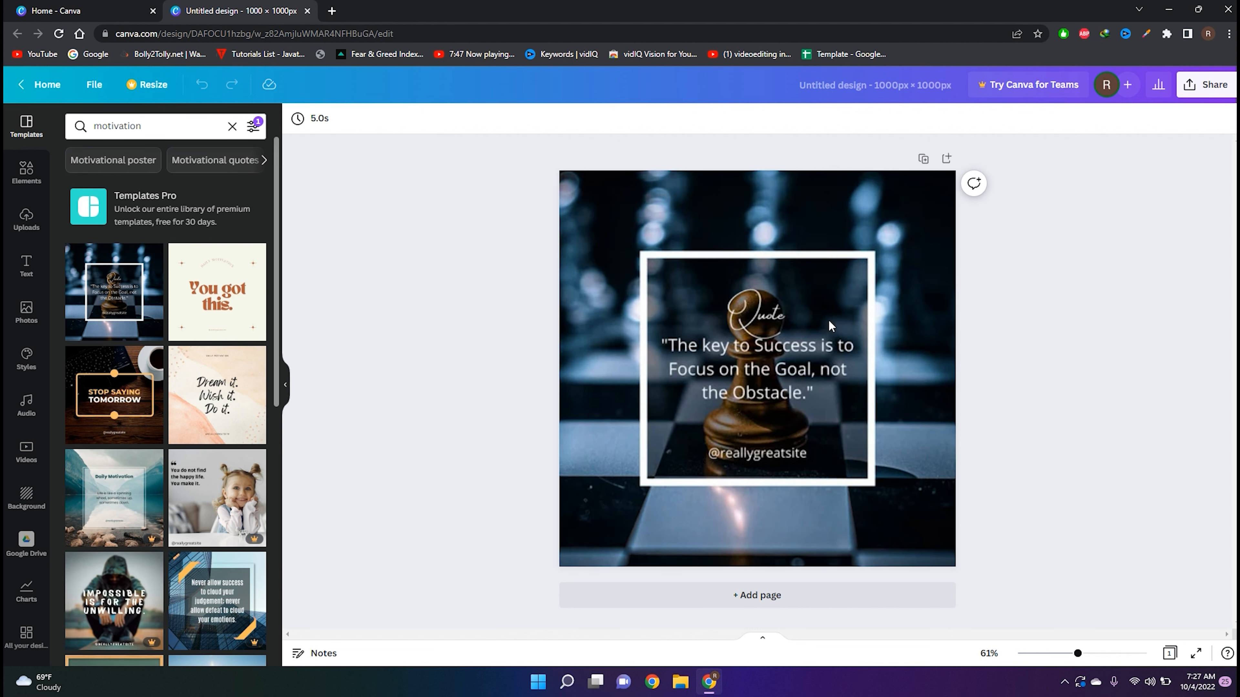
- Try the "Stop Saying Tomorrow", "Just start!" and "Be Strong" templates, and reapply the chess quote template
{"action": "scroll", "coordinate": [224, 285], "scroll_direction": "down", "scroll_amount": 3}
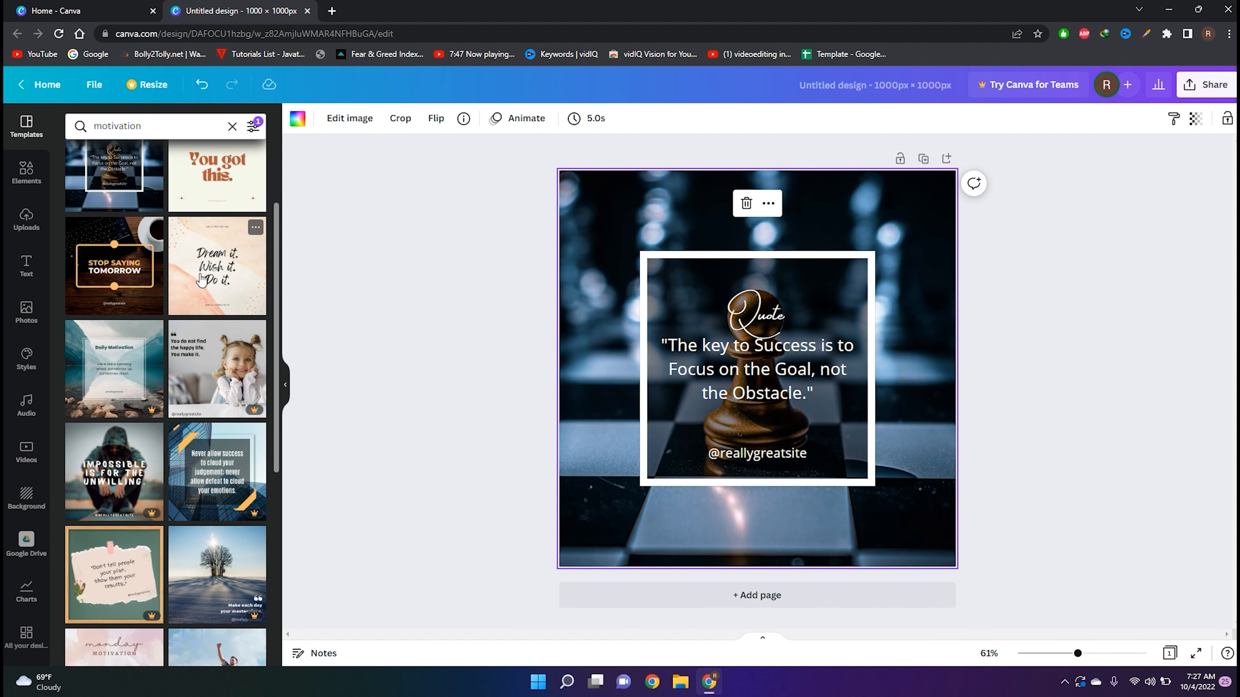
{"action": "left_click", "coordinate": [139, 269]}
{"action": "scroll", "coordinate": [224, 538], "scroll_direction": "down", "scroll_amount": 3}
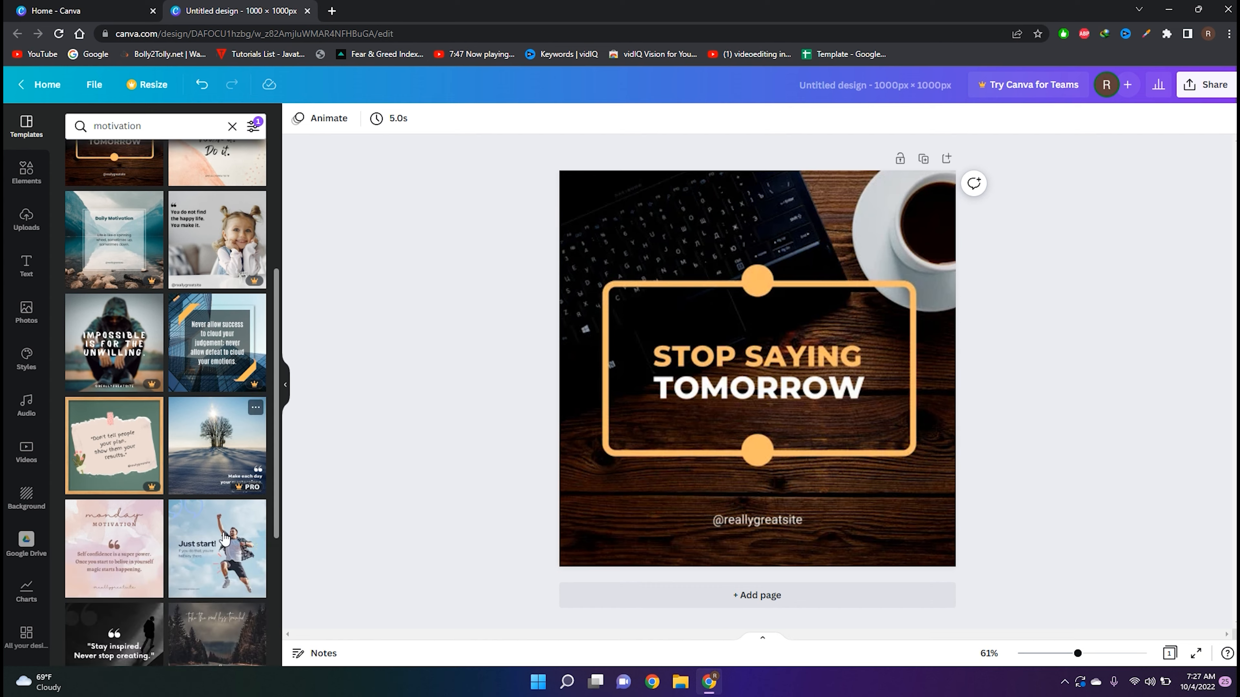
{"action": "left_click", "coordinate": [224, 538]}
{"action": "scroll", "coordinate": [214, 542], "scroll_direction": "down", "scroll_amount": 6}
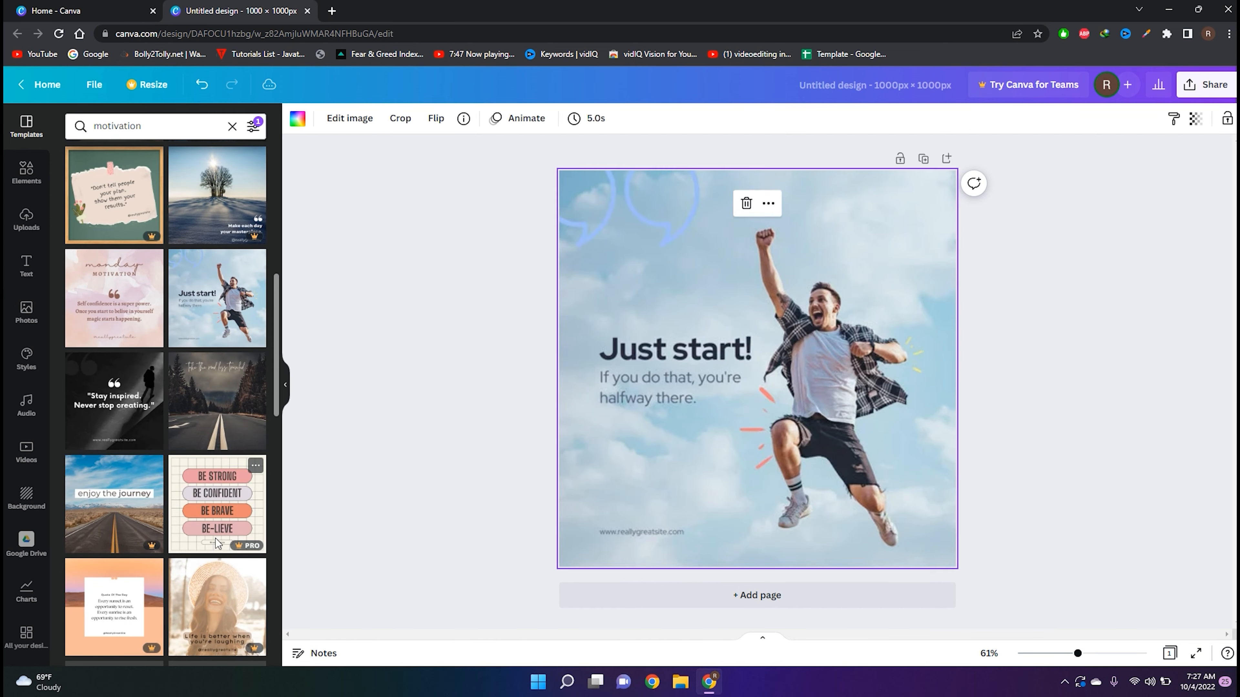
{"action": "left_click", "coordinate": [216, 538]}
{"action": "left_click", "coordinate": [941, 186]}
{"action": "scroll", "coordinate": [232, 266], "scroll_direction": "up", "scroll_amount": 2}
{"action": "scroll", "coordinate": [233, 271], "scroll_direction": "up", "scroll_amount": 8}
{"action": "left_click", "coordinate": [140, 289]}
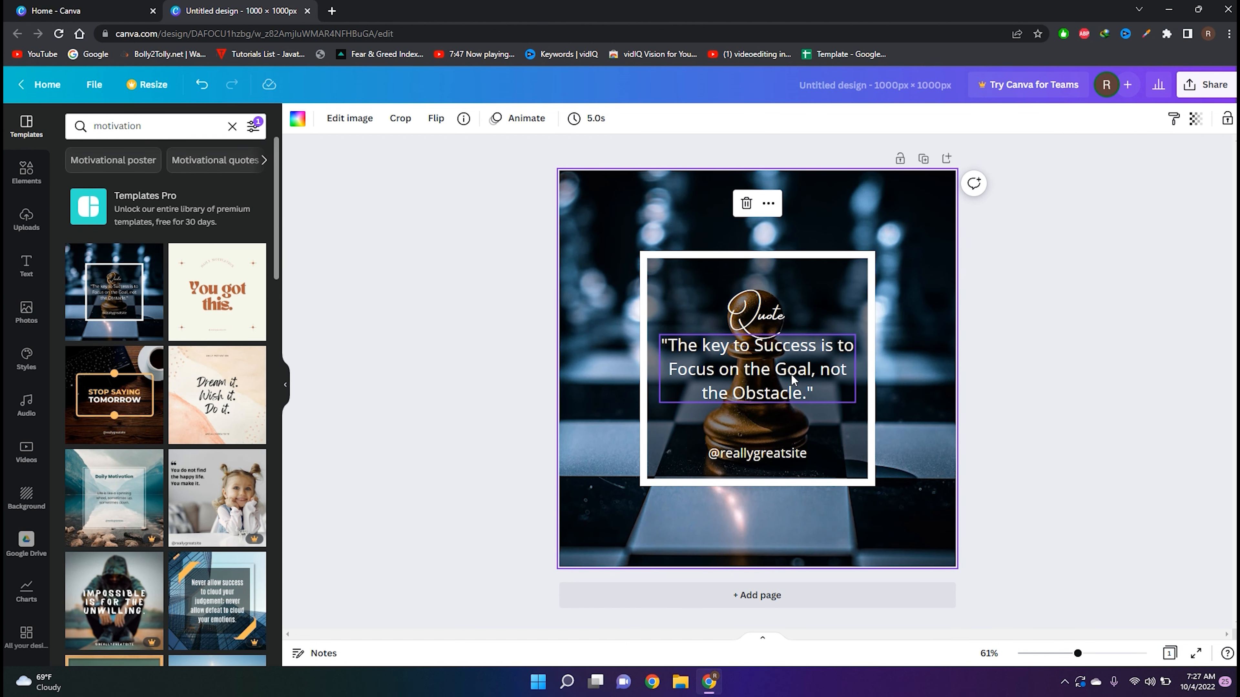
- Switch to Notepad and write "The true sign of intellience is not knowledge but imagination." with "-Albert Einstein" on the line below
{"action": "double_click", "coordinate": [817, 391]}
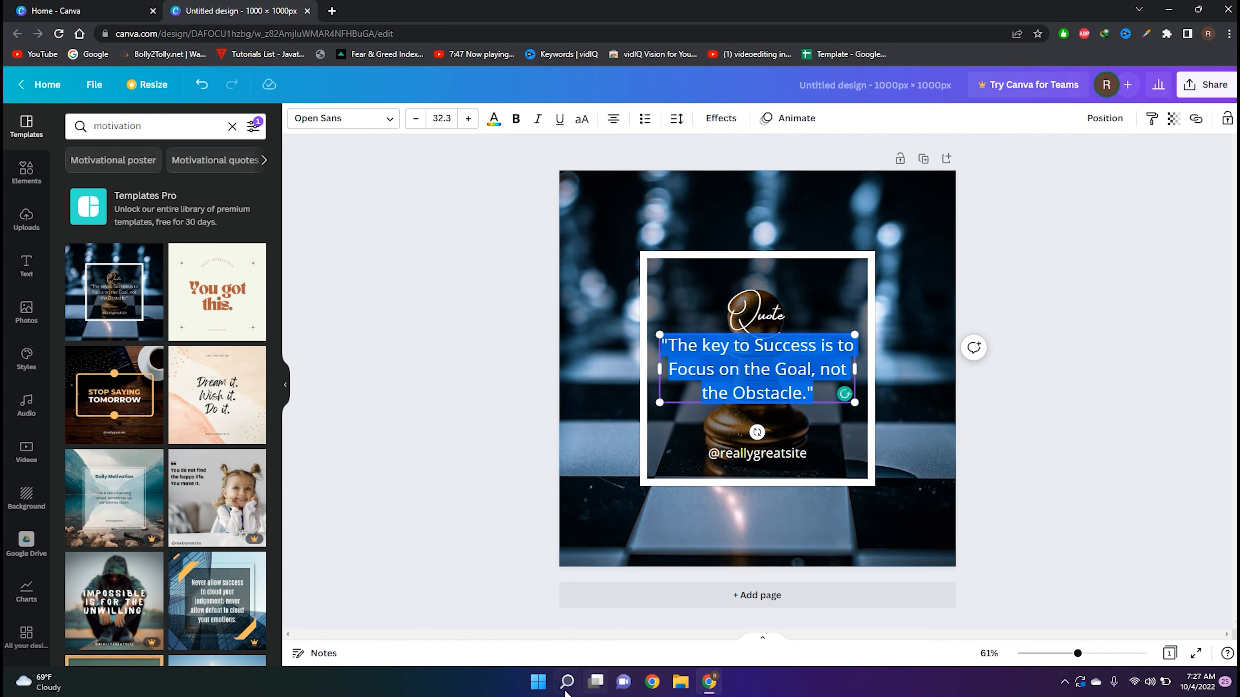
{"action": "left_click", "coordinate": [567, 681]}
{"action": "type", "text": "notepad"}
{"action": "left_click", "coordinate": [493, 320]}
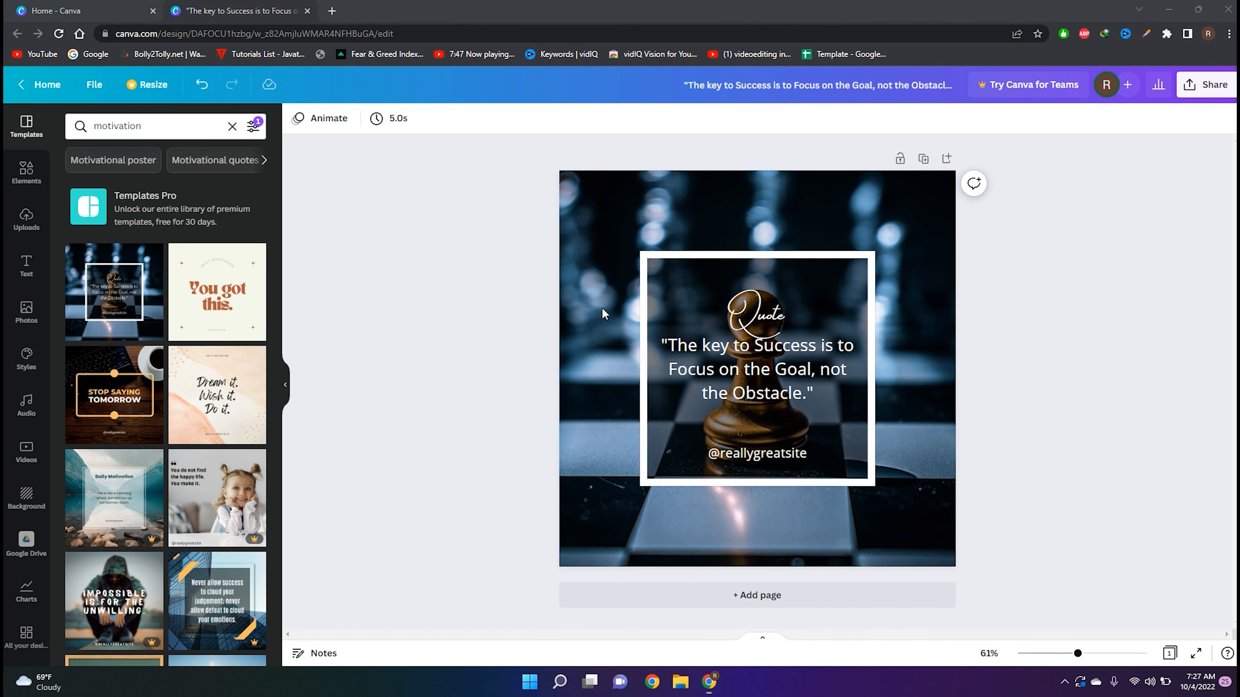
{"action": "type", "text": "The "}
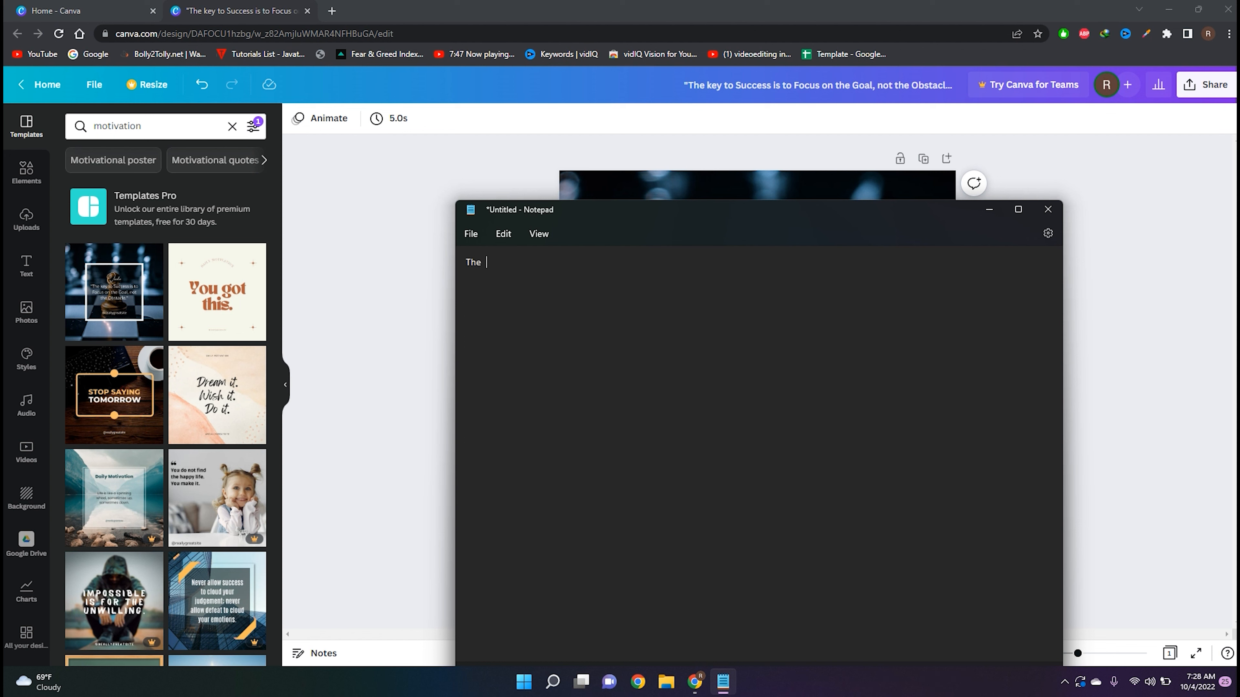
{"action": "type", "text": "true sign of intellience is not knowledge but im"}
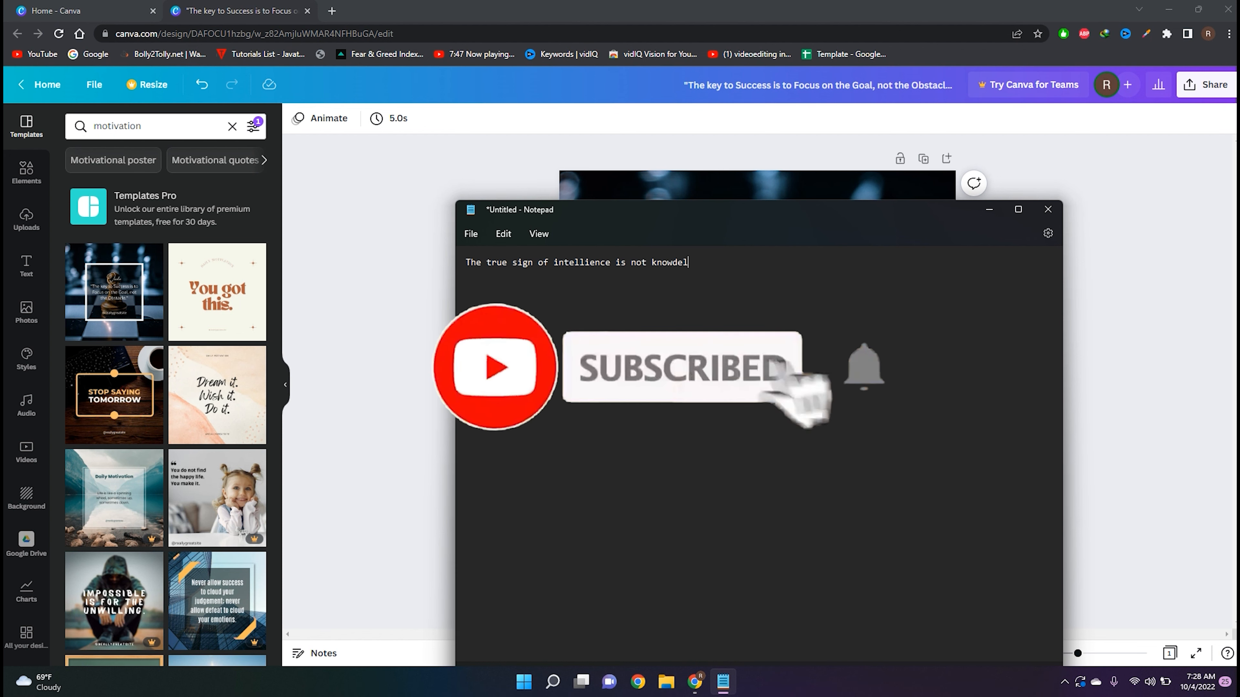
{"action": "type", "text": "agination."}
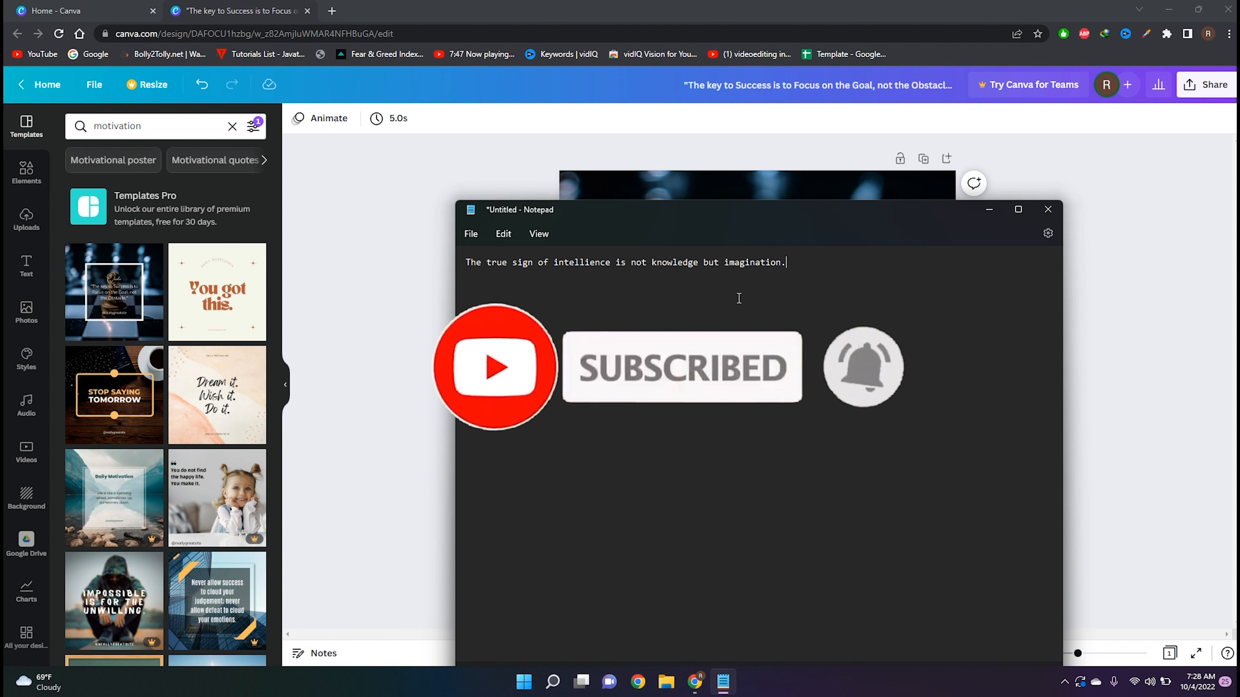
{"action": "key", "text": "Return"}
{"action": "type", "text": "-Albert Einstein"}
- Copy the quote line from Notepad and paste it over the template's quote in Canva, keeping the surrounding quotation marks
{"action": "left_click_drag", "start_coordinate": [786, 262], "coordinate": [467, 259]}
{"action": "key", "text": "ctrl+c"}
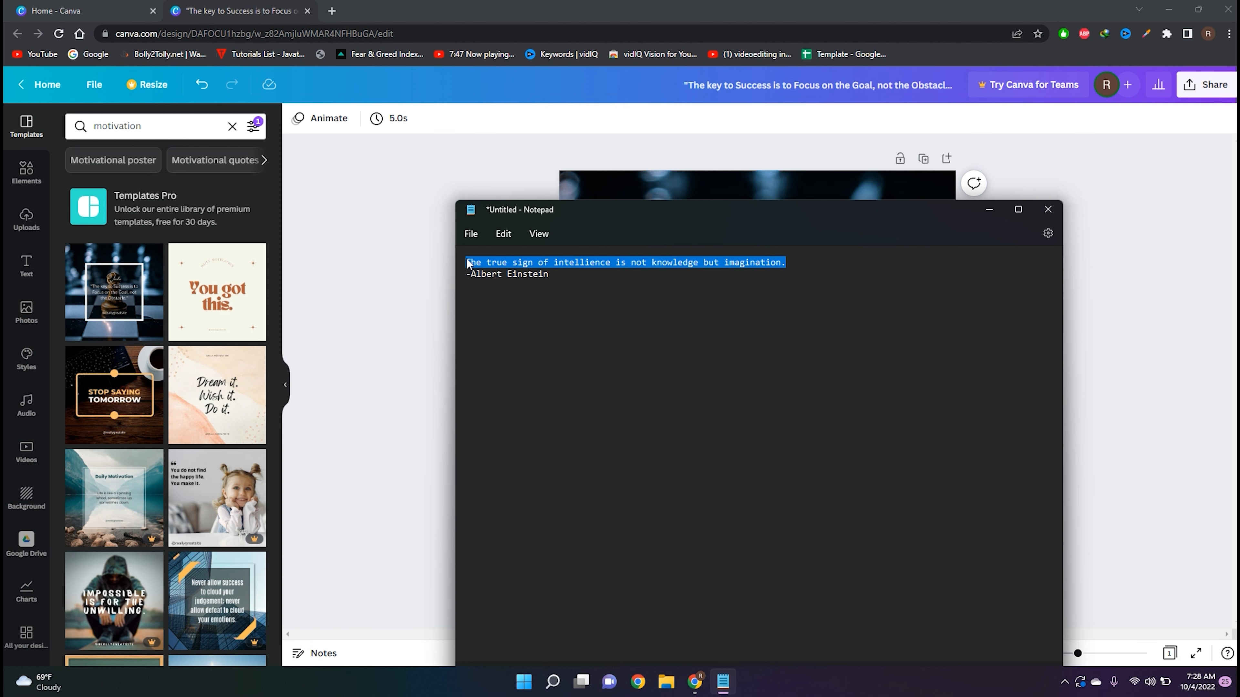
{"action": "left_click", "coordinate": [988, 210]}
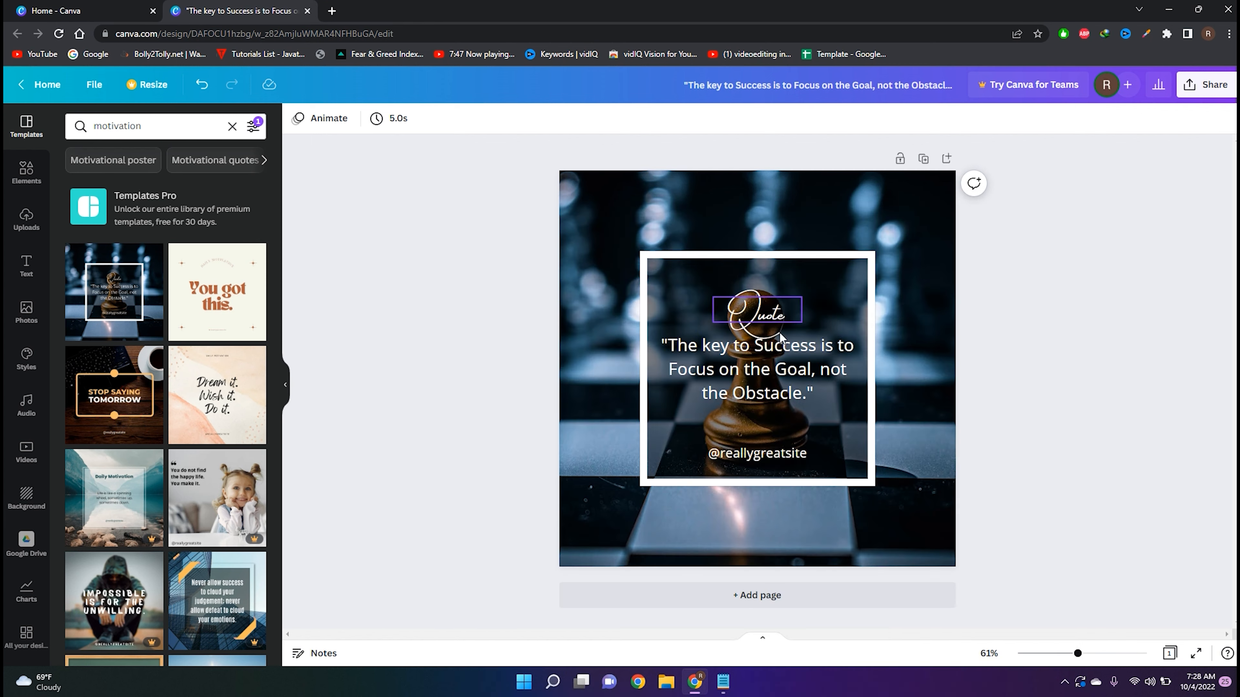
{"action": "left_click", "coordinate": [780, 346]}
{"action": "left_click", "coordinate": [828, 388]}
{"action": "left_click_drag", "start_coordinate": [809, 390], "coordinate": [673, 346]}
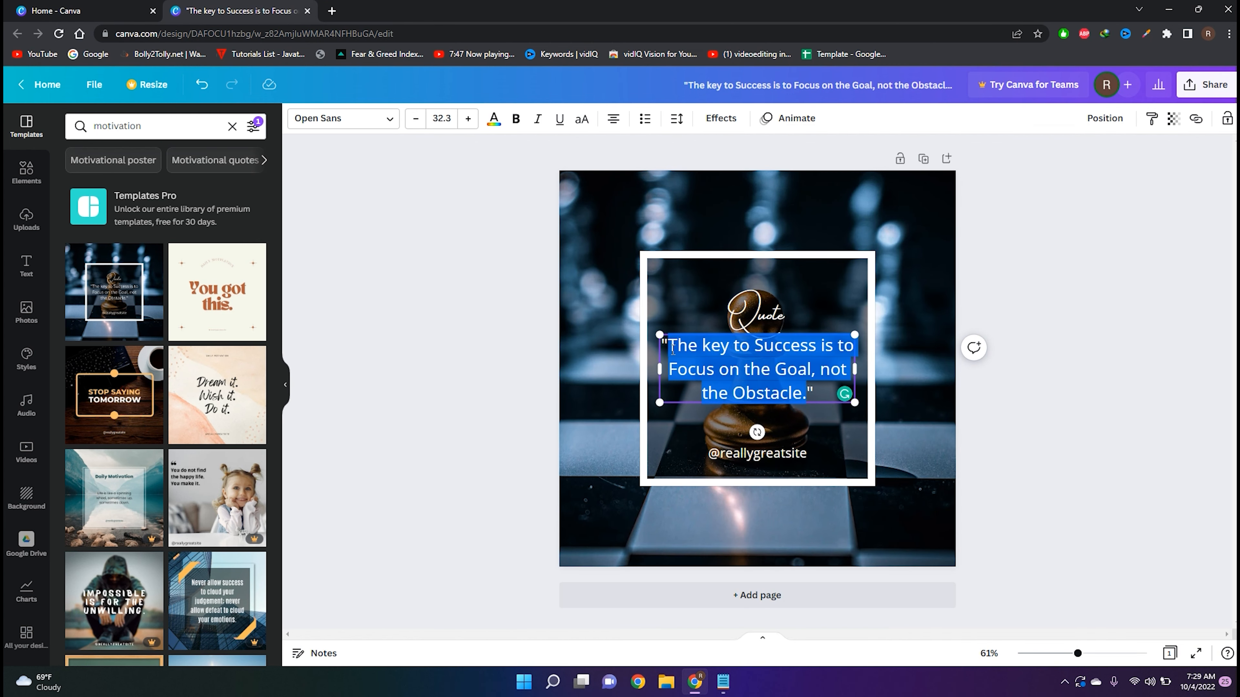
{"action": "key", "text": "ctrl+v"}
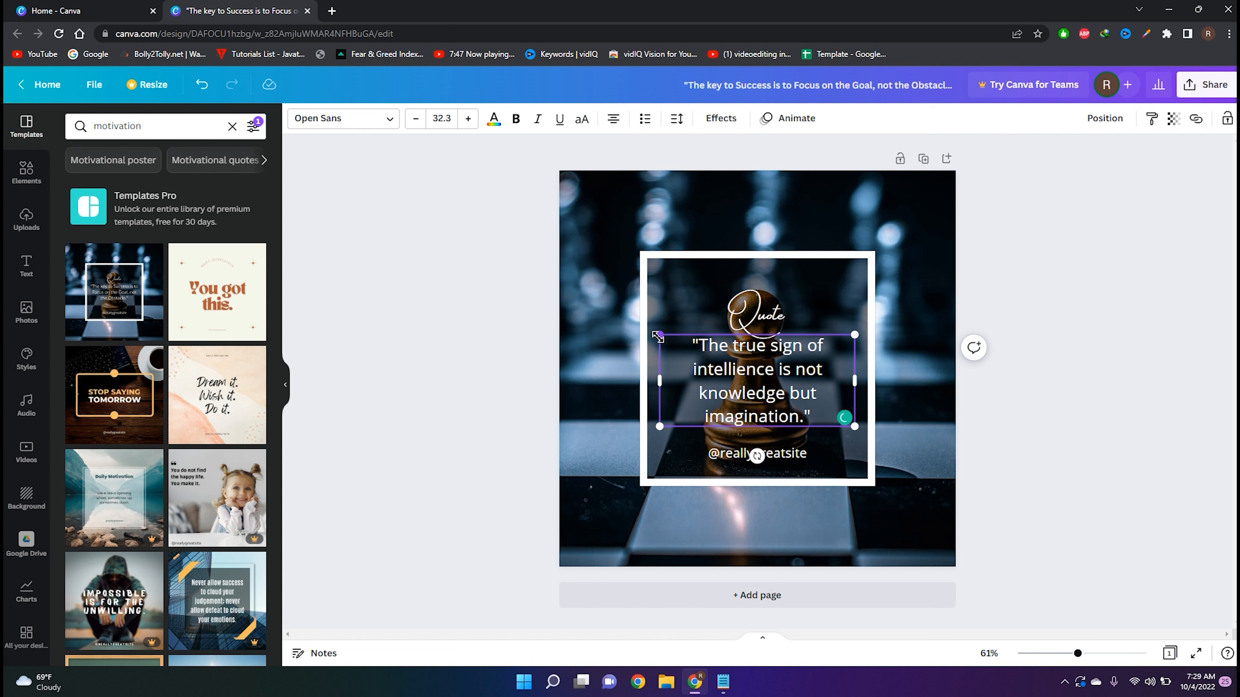
- Enlarge the quote text slightly to size 33.5 and make it bold
{"action": "left_click_drag", "start_coordinate": [660, 336], "coordinate": [653, 332]}
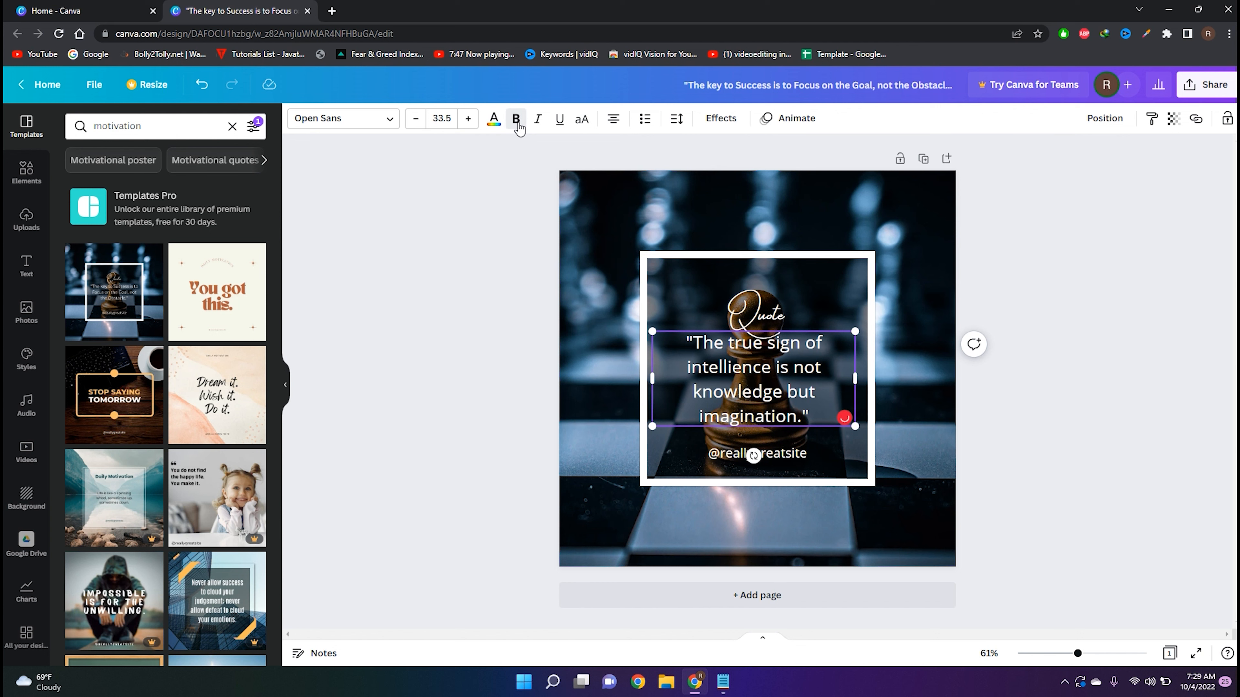
{"action": "left_click_drag", "start_coordinate": [811, 414], "coordinate": [608, 252]}
{"action": "left_click", "coordinate": [518, 121]}
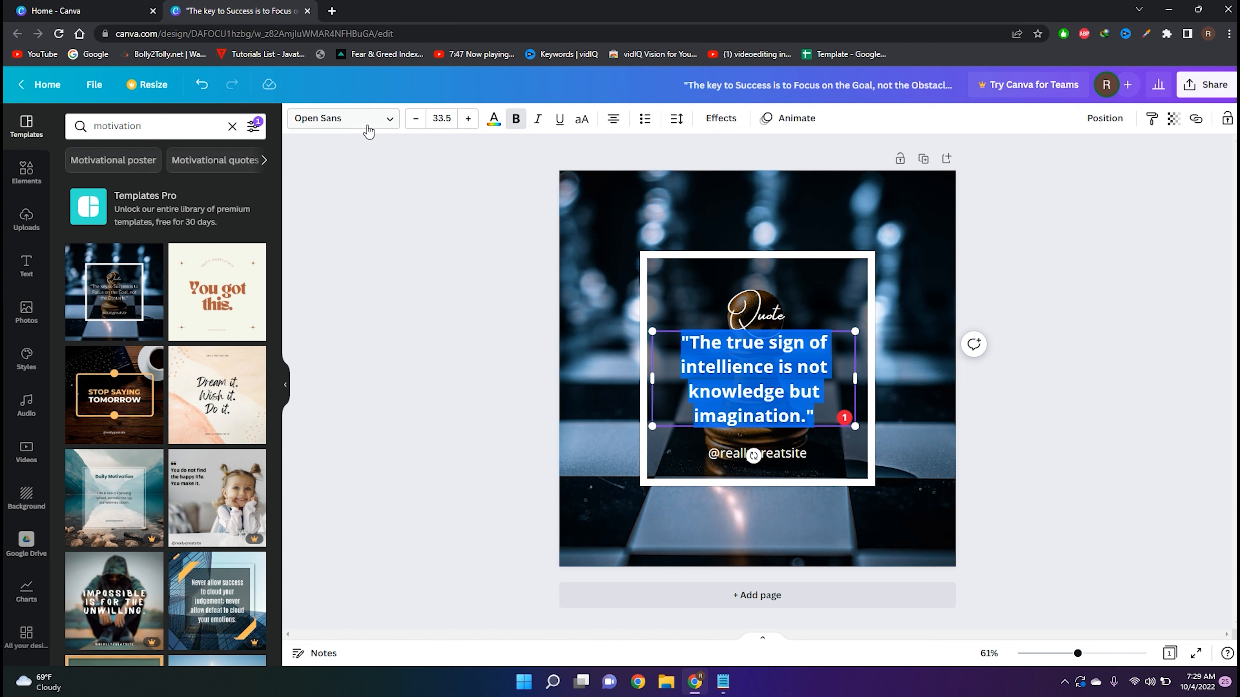
- Change the font of the quote text to Agrandir Black
{"action": "left_click", "coordinate": [332, 128]}
{"action": "scroll", "coordinate": [190, 386], "scroll_direction": "down", "scroll_amount": 2}
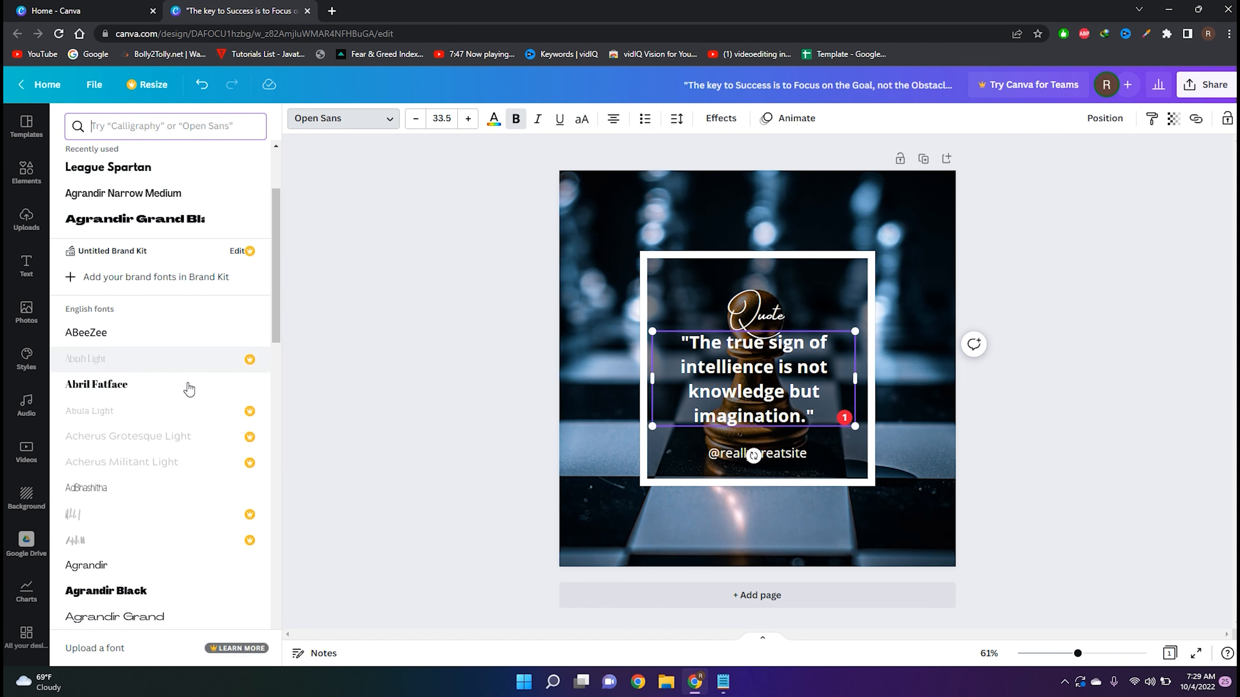
{"action": "scroll", "coordinate": [190, 390], "scroll_direction": "down", "scroll_amount": 7}
{"action": "scroll", "coordinate": [181, 312], "scroll_direction": "up", "scroll_amount": 1}
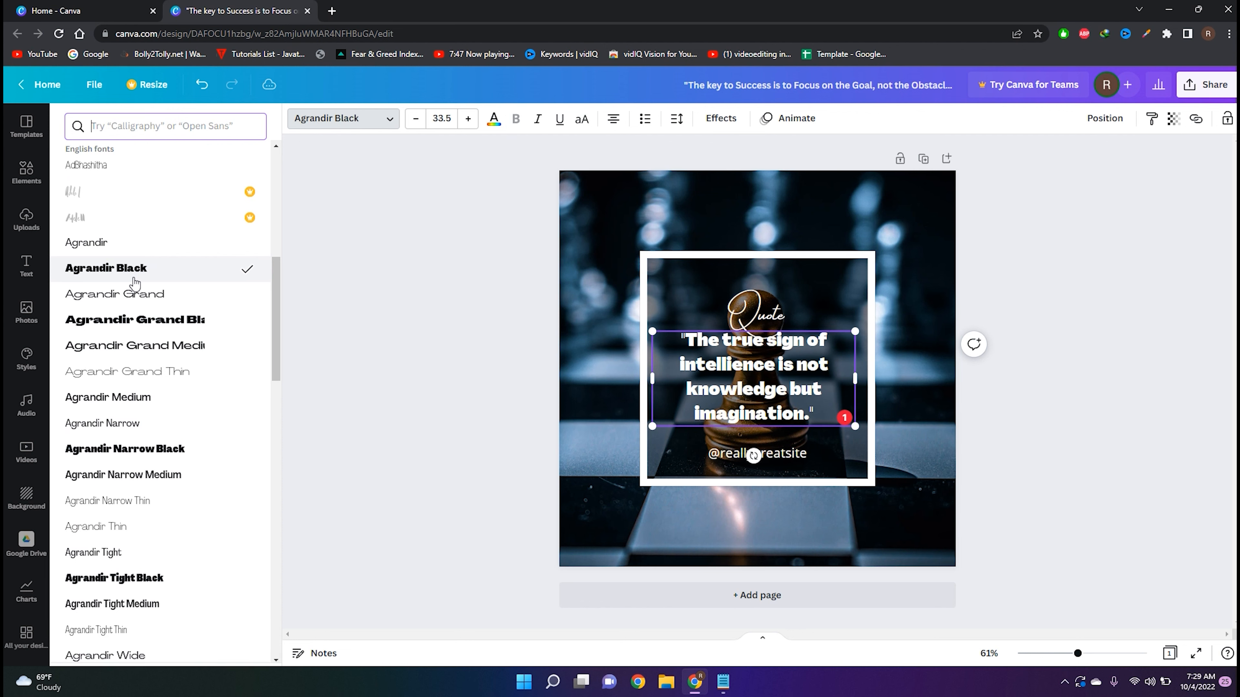
{"action": "left_click", "coordinate": [1120, 414]}
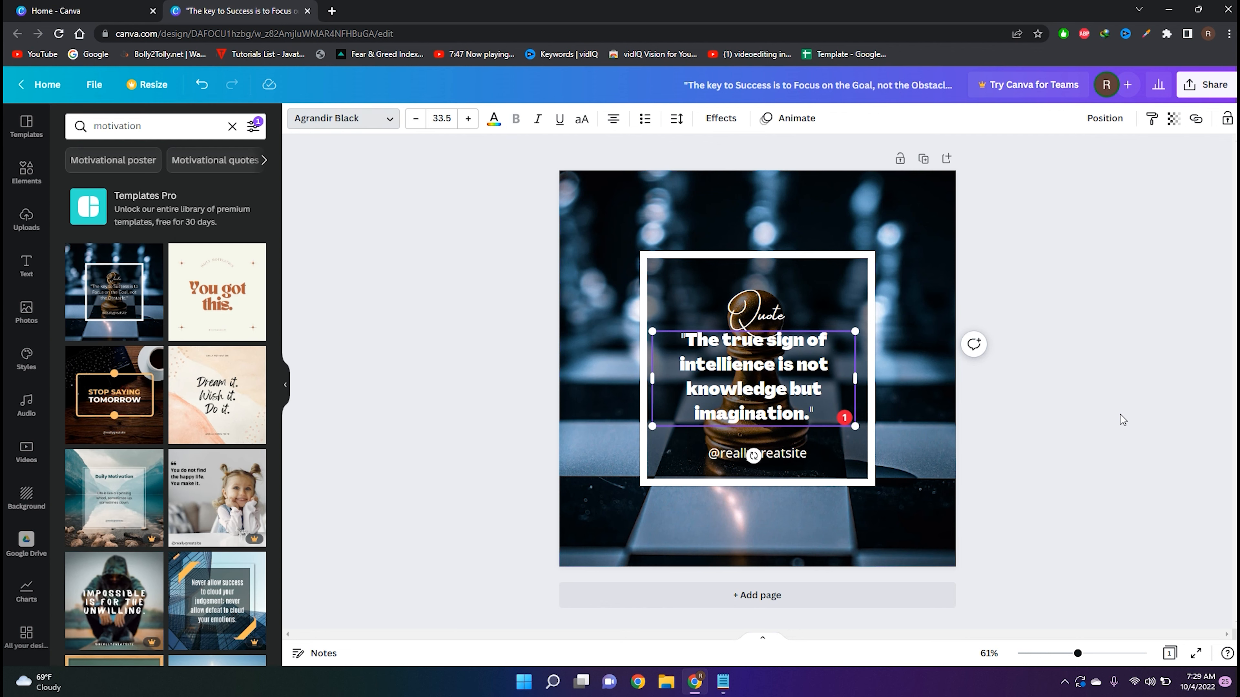
- Try the cyan default colour on the whole quote text
{"action": "double_click", "coordinate": [805, 376]}
{"action": "left_click", "coordinate": [493, 118]}
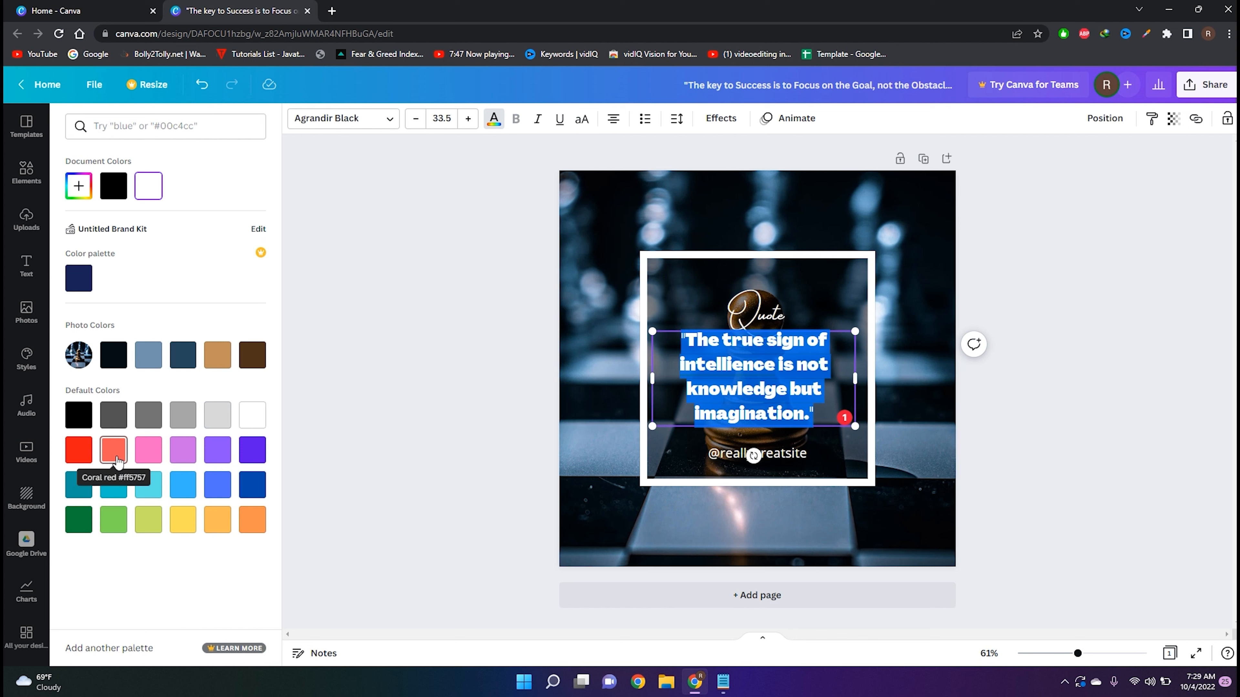
{"action": "left_click", "coordinate": [108, 494]}
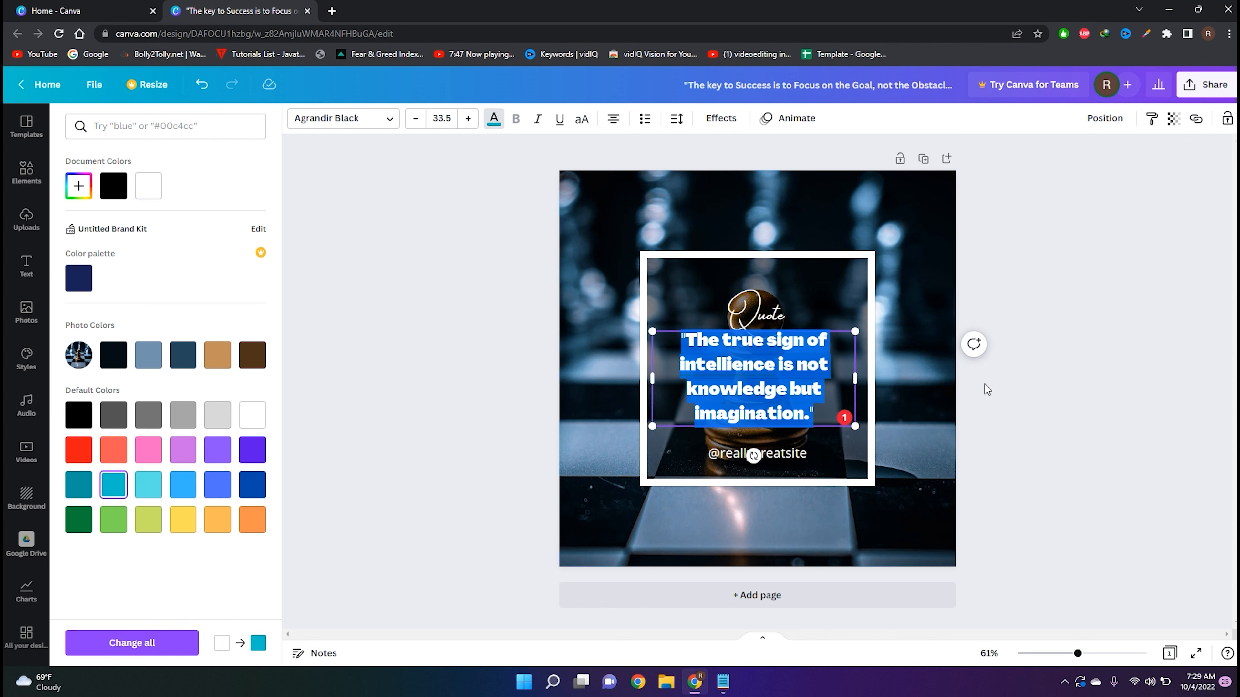
{"action": "left_click", "coordinate": [984, 384]}
- Try the violet default colour on the quote text
{"action": "left_click", "coordinate": [780, 390]}
{"action": "left_click", "coordinate": [780, 391]}
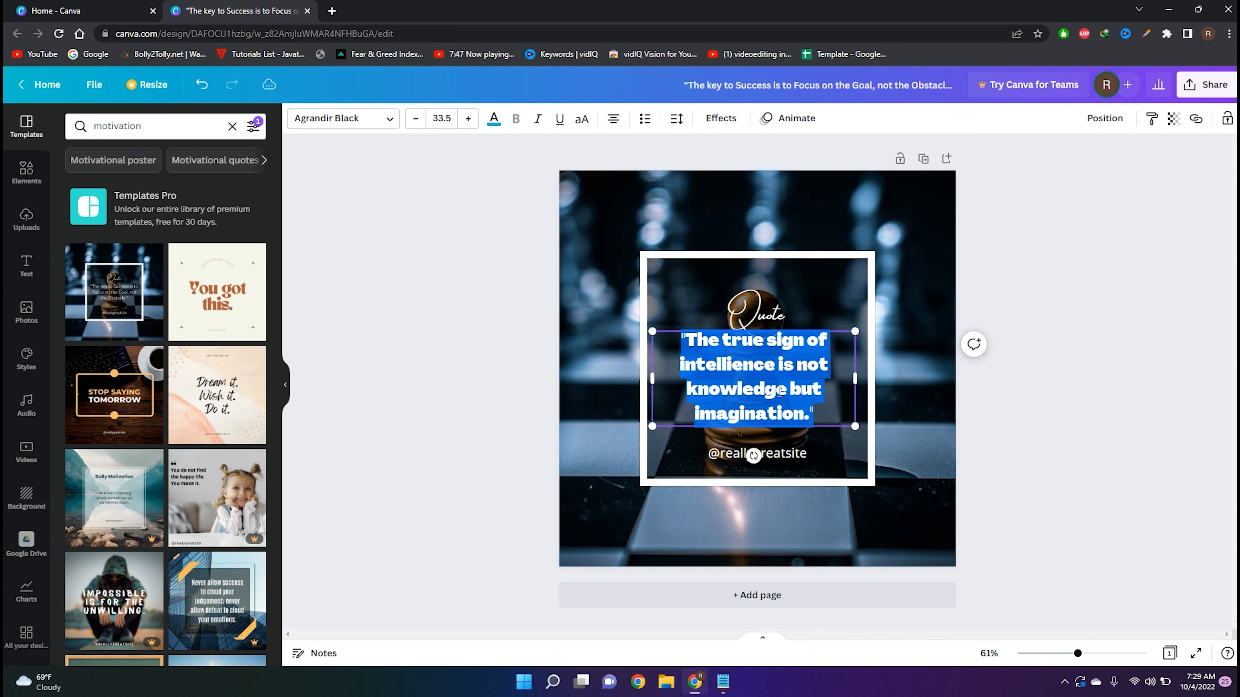
{"action": "left_click", "coordinate": [494, 118]}
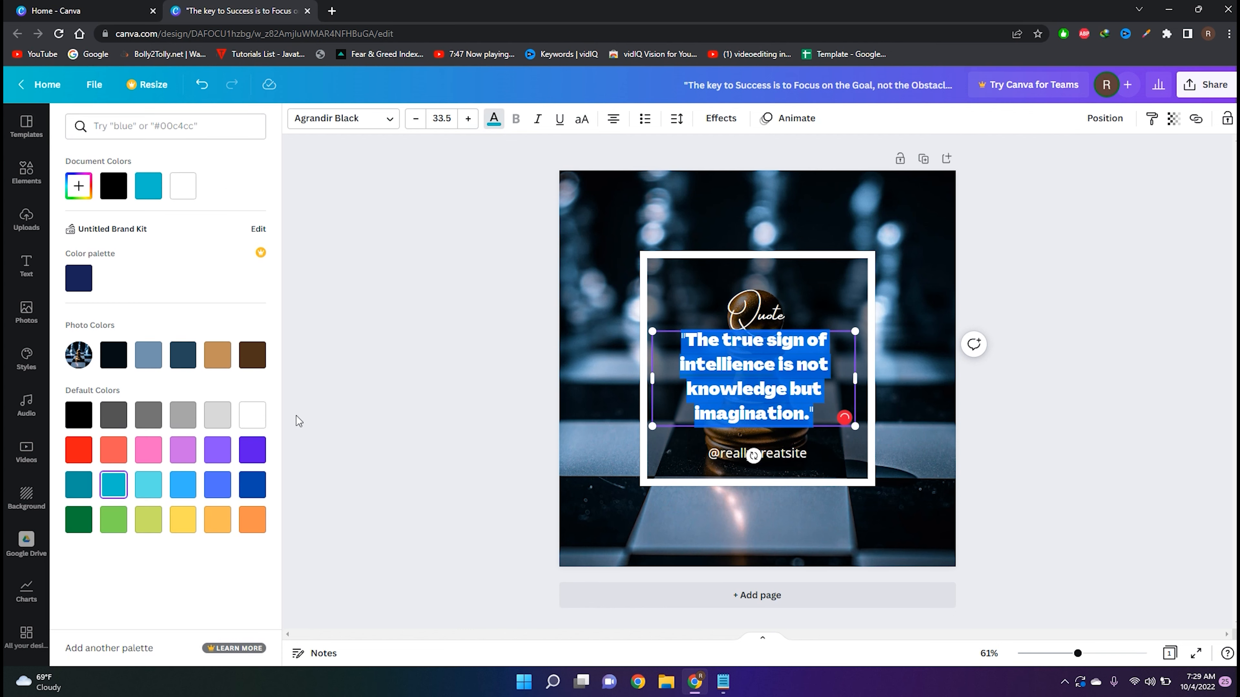
{"action": "left_click", "coordinate": [252, 449]}
{"action": "left_click", "coordinate": [1001, 440]}
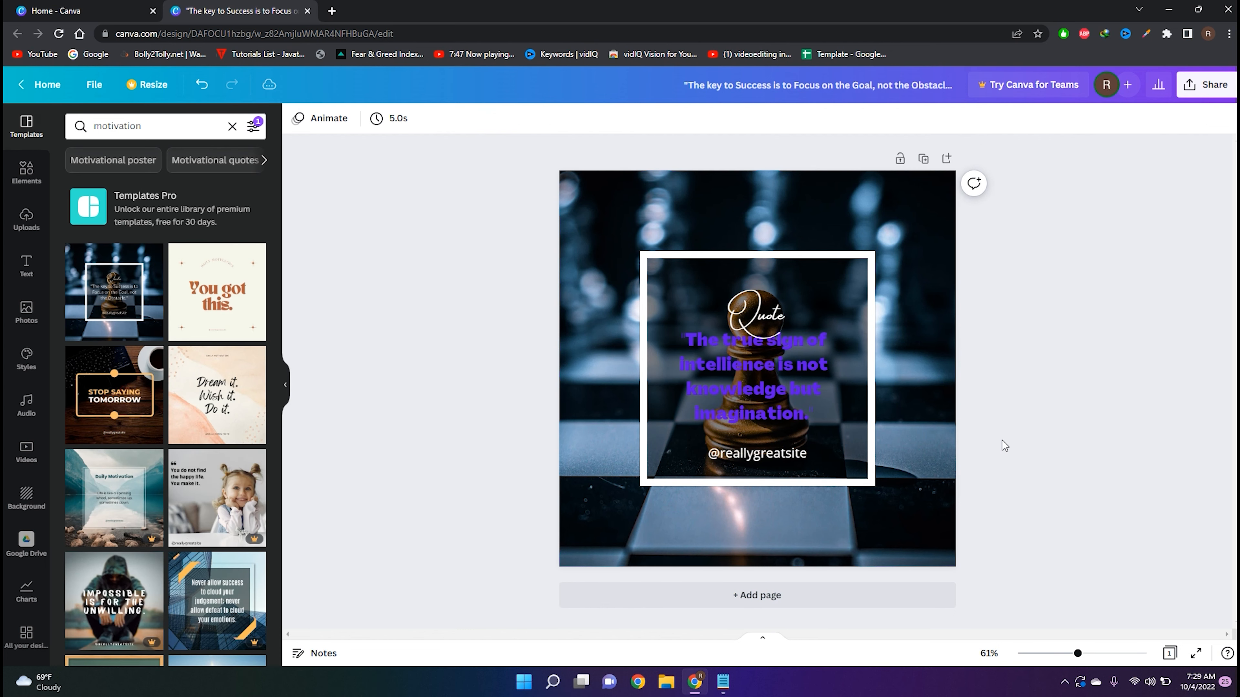
- Try the light greyish-blue photo colour on the quote text
{"action": "left_click", "coordinate": [752, 372]}
{"action": "left_click", "coordinate": [752, 373]}
{"action": "left_click", "coordinate": [494, 120]}
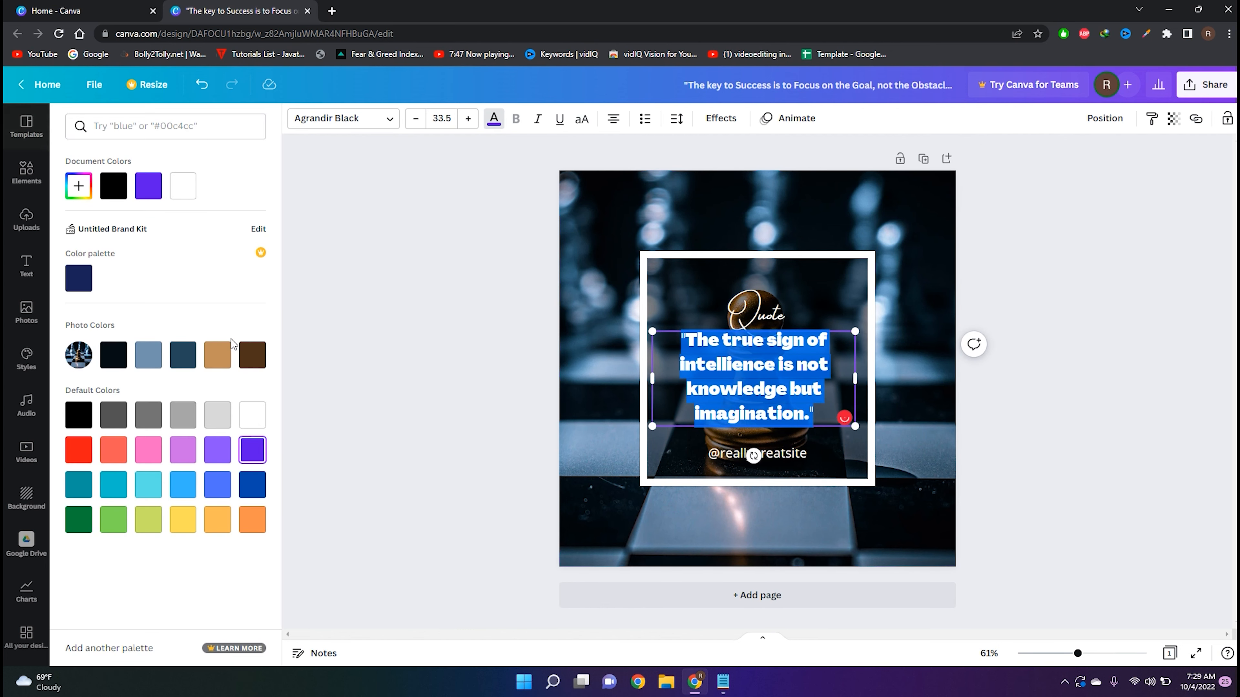
{"action": "left_click", "coordinate": [156, 364]}
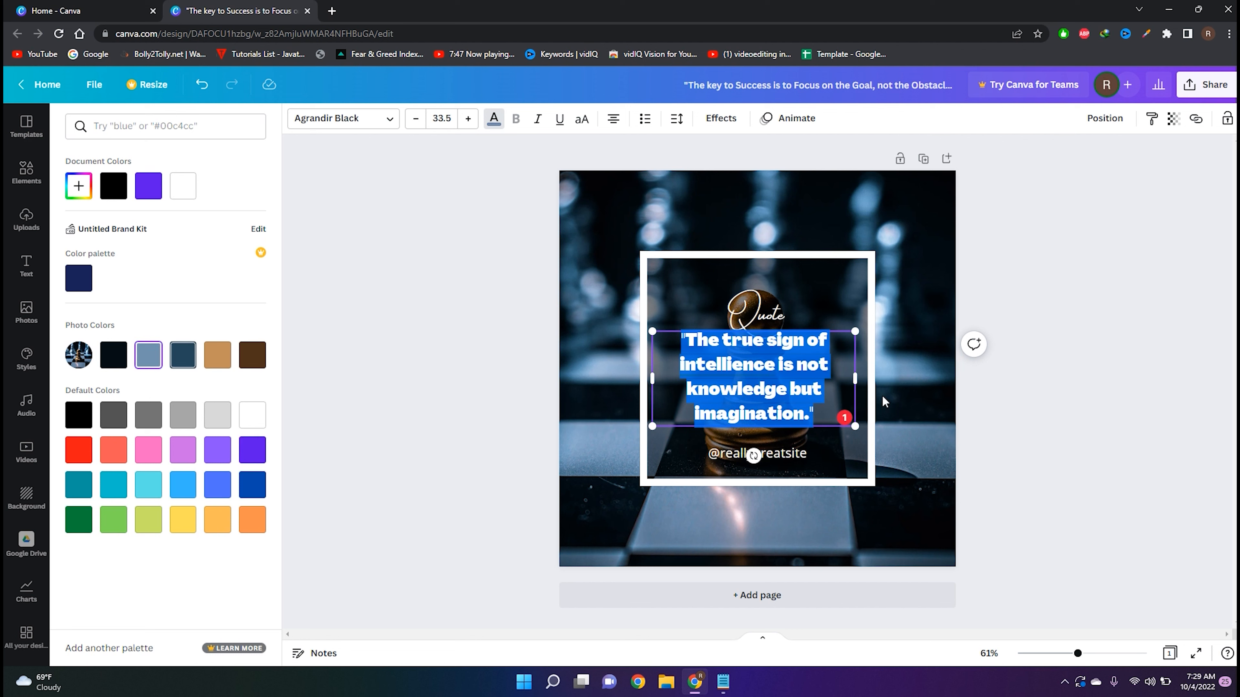
{"action": "left_click", "coordinate": [1044, 381]}
- Set the colour of the quote's words to the white document colour
{"action": "left_click", "coordinate": [783, 400]}
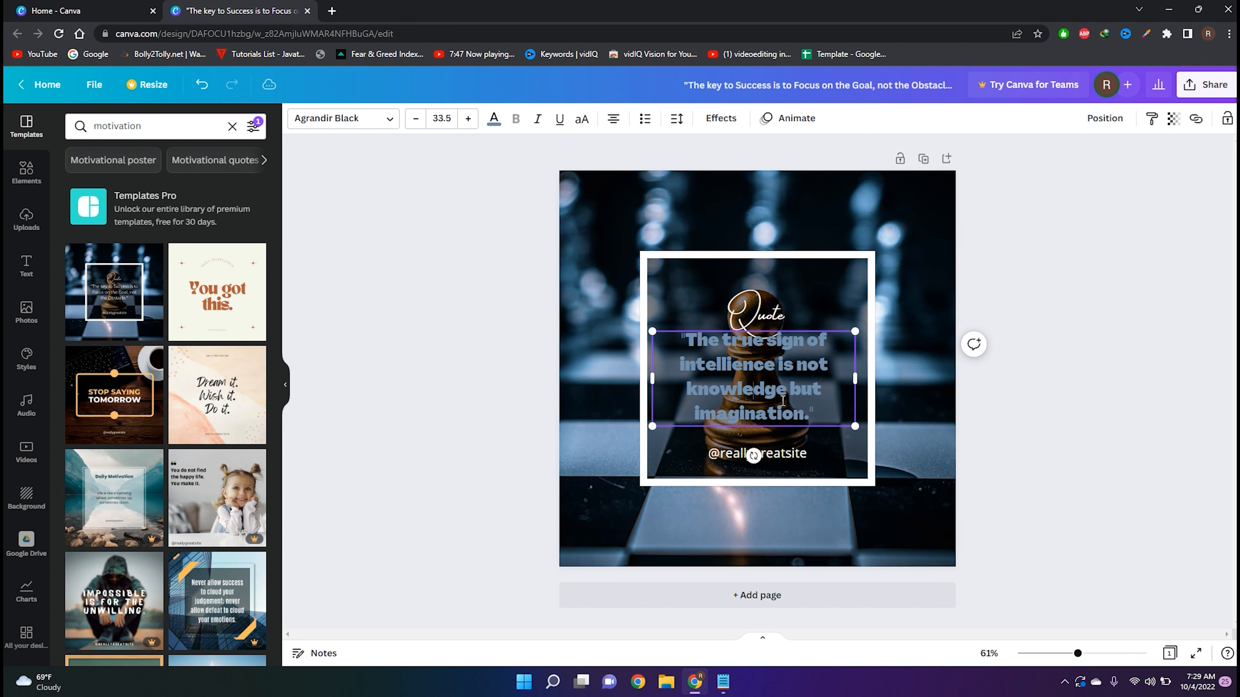
{"action": "left_click_drag", "start_coordinate": [815, 402], "coordinate": [680, 332]}
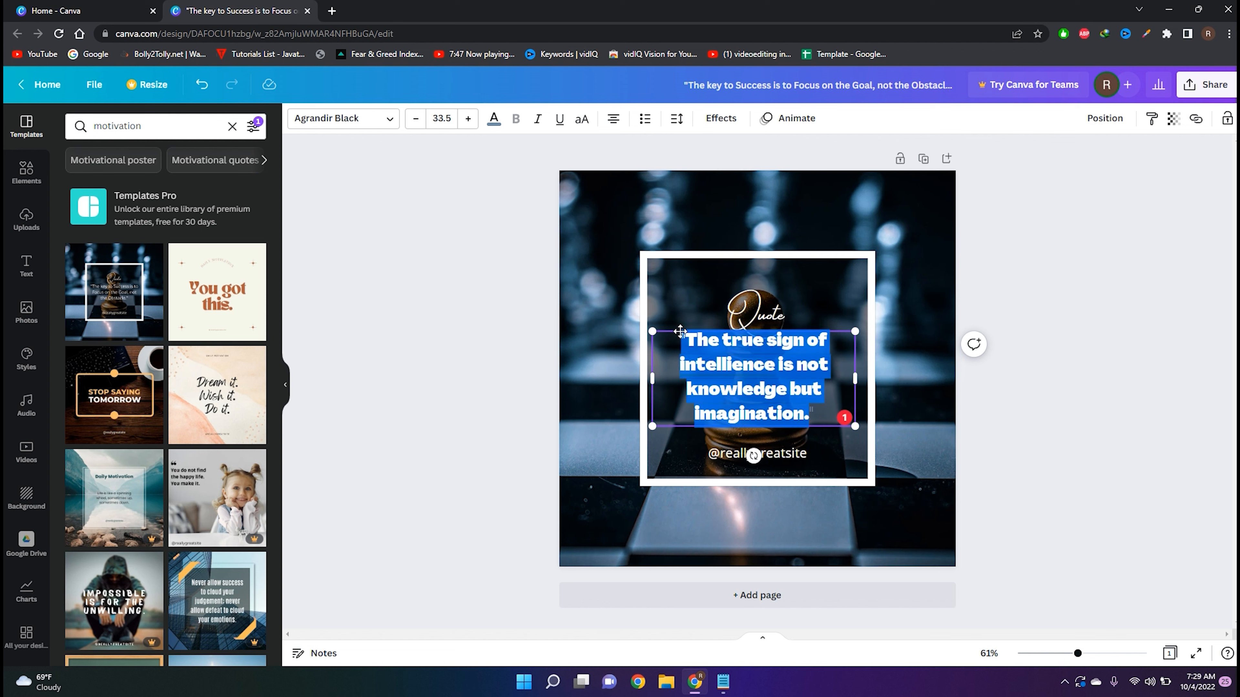
{"action": "left_click", "coordinate": [494, 120]}
{"action": "left_click", "coordinate": [195, 198]}
{"action": "left_click", "coordinate": [996, 407]}
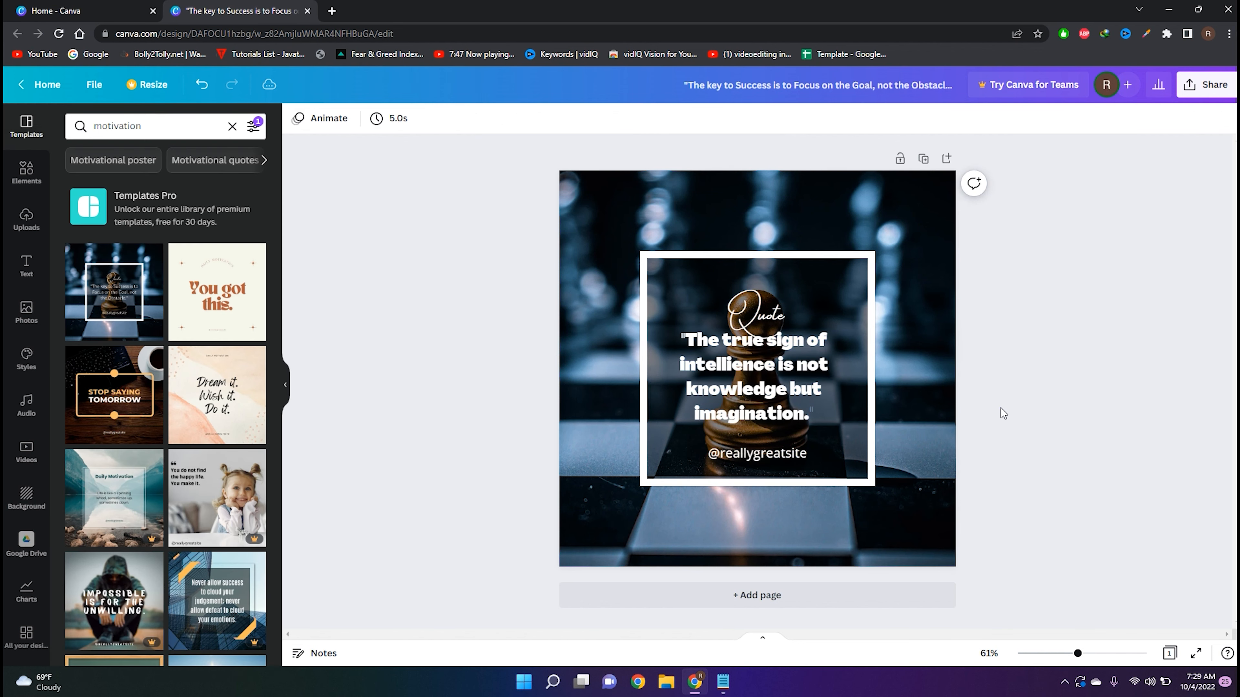
- Replace the handle text after the @ sign below the quote with "-Albert Einstein" copied from the Notepad note
{"action": "left_click", "coordinate": [801, 454]}
{"action": "left_click", "coordinate": [800, 454]}
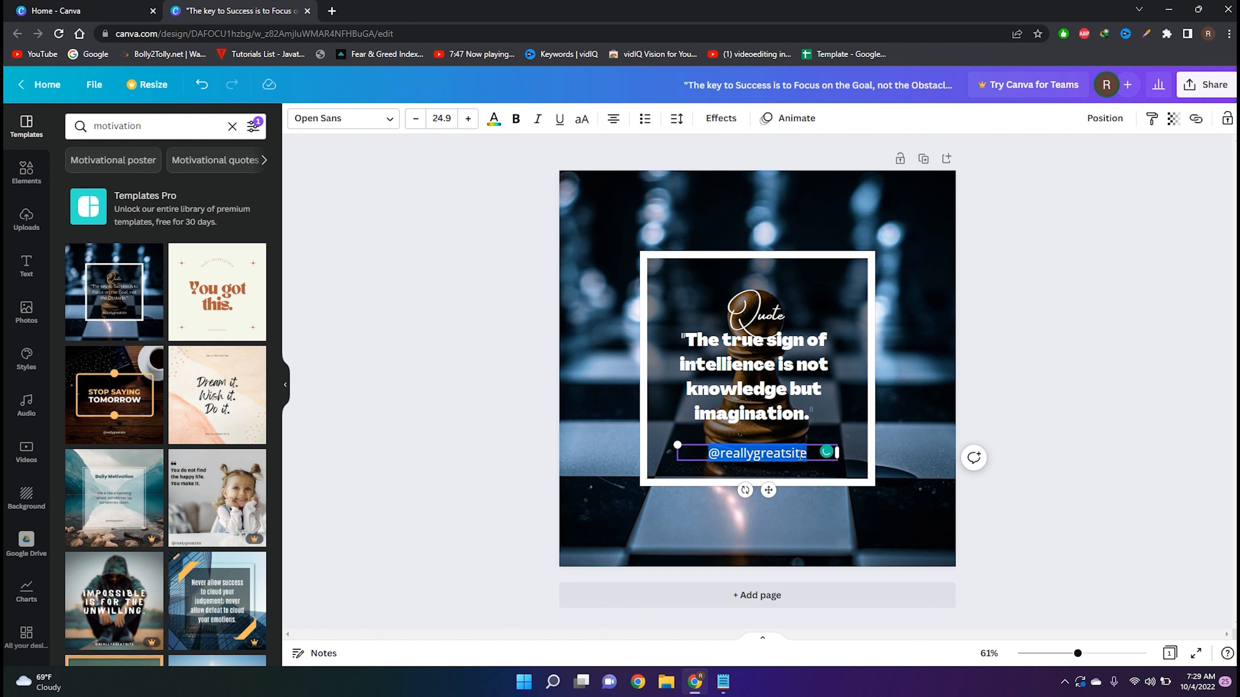
{"action": "left_click_drag", "start_coordinate": [812, 454], "coordinate": [788, 457]}
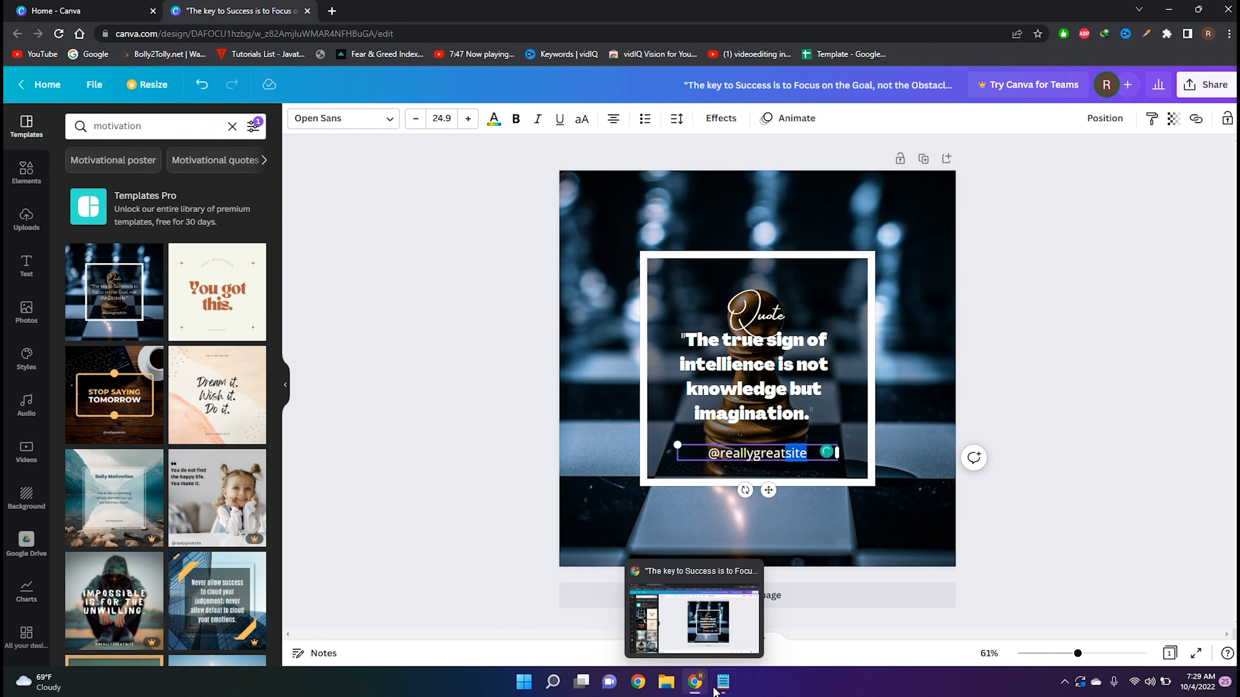
{"action": "left_click", "coordinate": [724, 683]}
{"action": "left_click_drag", "start_coordinate": [567, 273], "coordinate": [458, 277]}
{"action": "key", "text": "ctrl+c"}
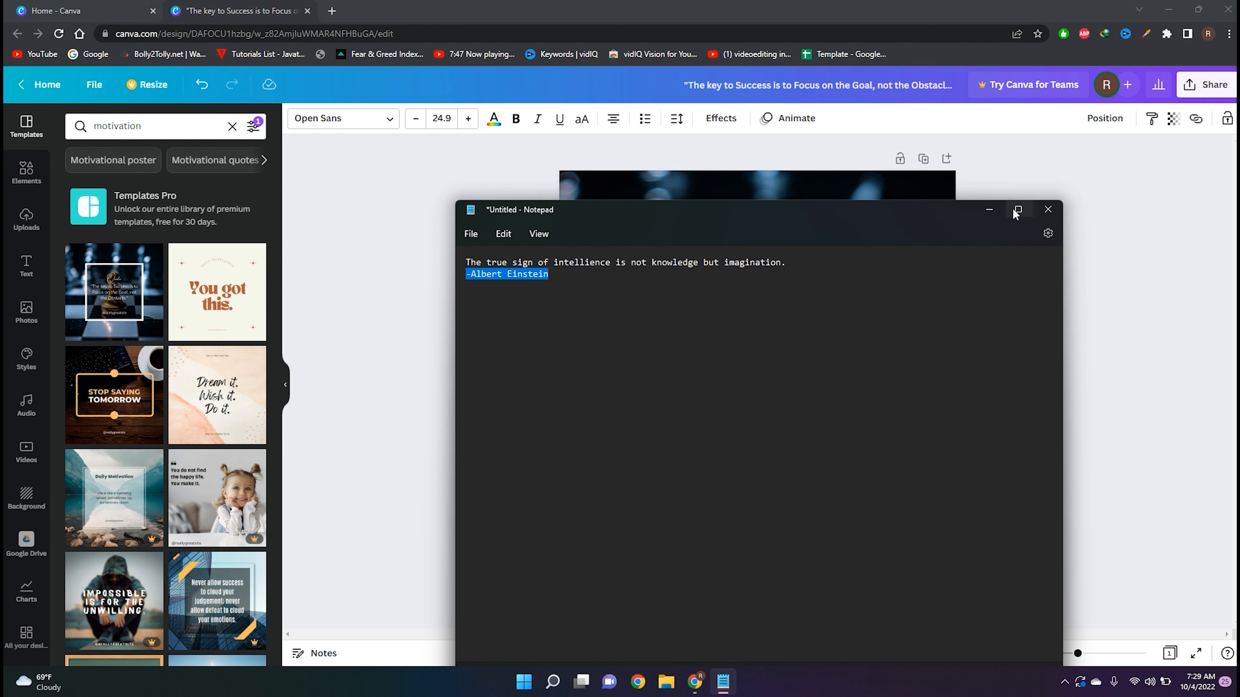
{"action": "left_click", "coordinate": [990, 210]}
{"action": "left_click_drag", "start_coordinate": [816, 454], "coordinate": [727, 456]}
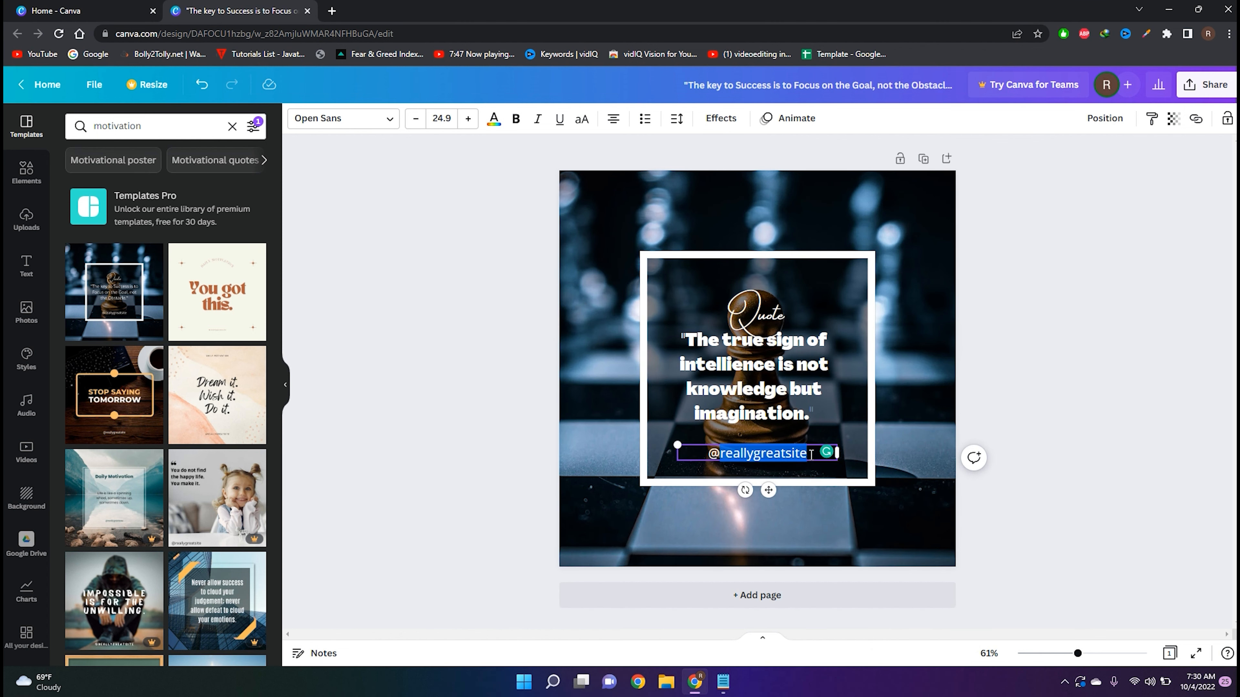
{"action": "key", "text": "ctrl+v"}
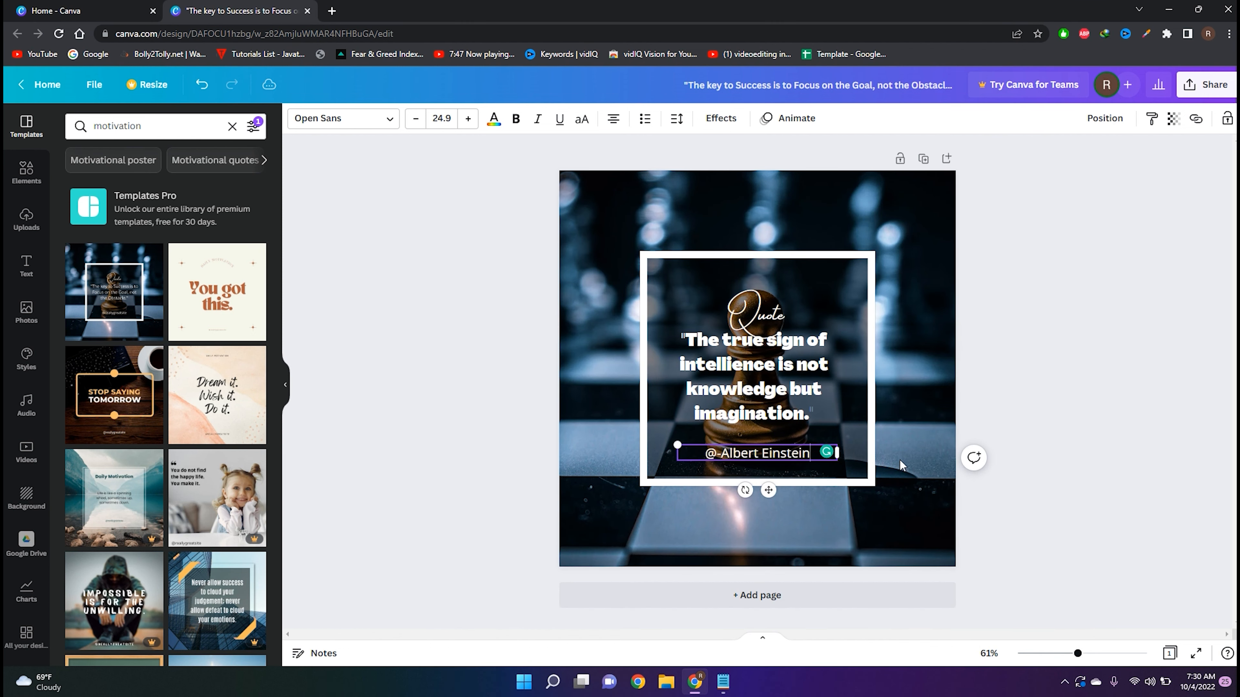
{"action": "left_click", "coordinate": [1046, 368]}
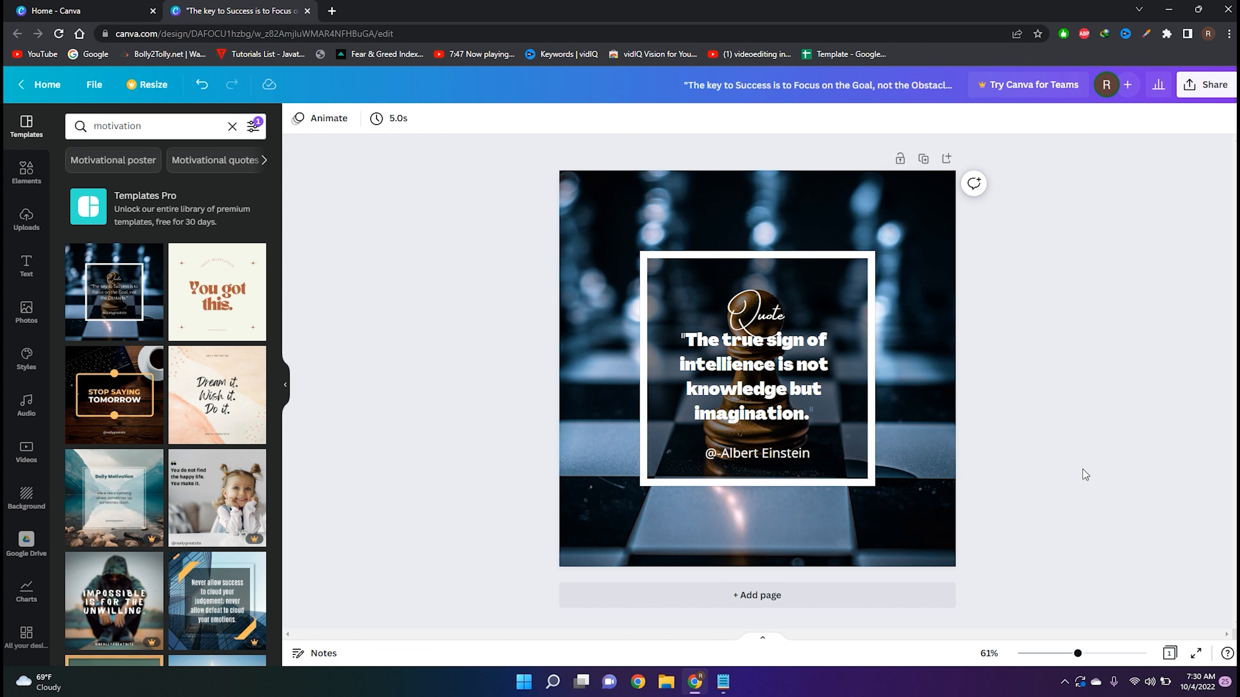
- Delete the frame, all texts and the chess background photo to leave a blank page
{"action": "left_click_drag", "start_coordinate": [479, 207], "coordinate": [1017, 564]}
{"action": "key", "text": "Delete"}
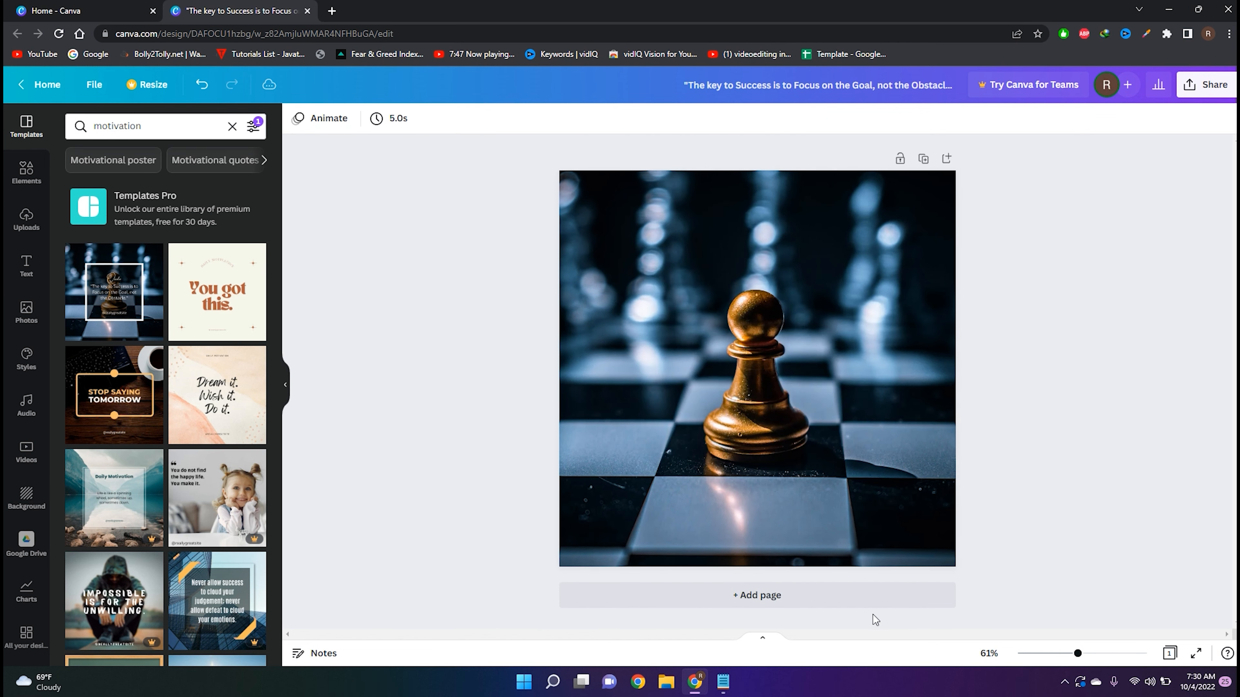
{"action": "key", "text": "Delete"}
{"action": "left_click", "coordinate": [1090, 445]}
- Search the photo library for "motivation"
{"action": "scroll", "coordinate": [241, 550], "scroll_direction": "down", "scroll_amount": 4}
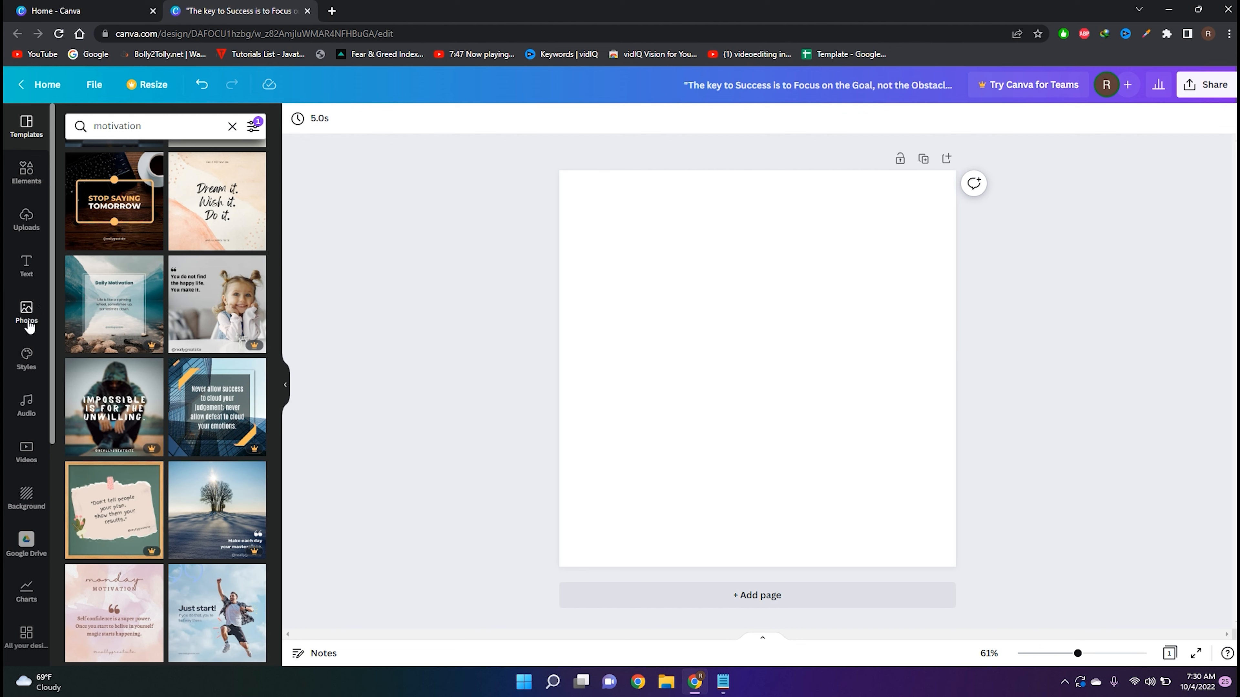
{"action": "left_click", "coordinate": [27, 312]}
{"action": "left_click", "coordinate": [152, 125]}
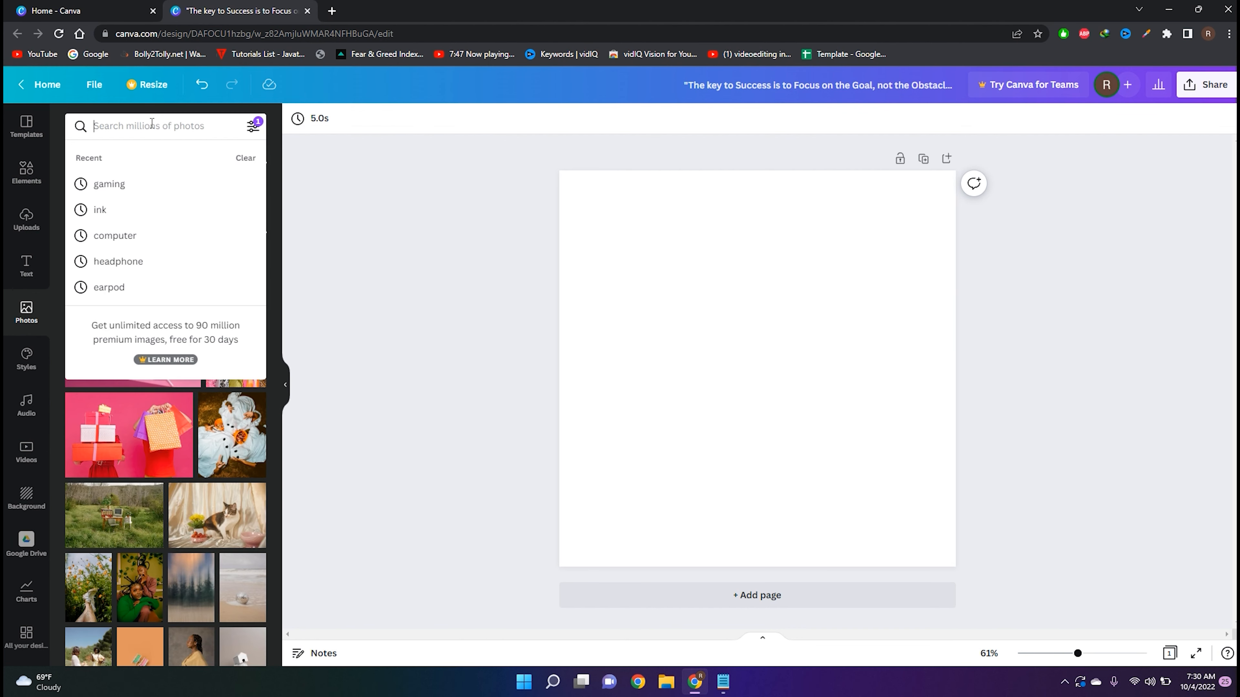
{"action": "type", "text": "motiva"}
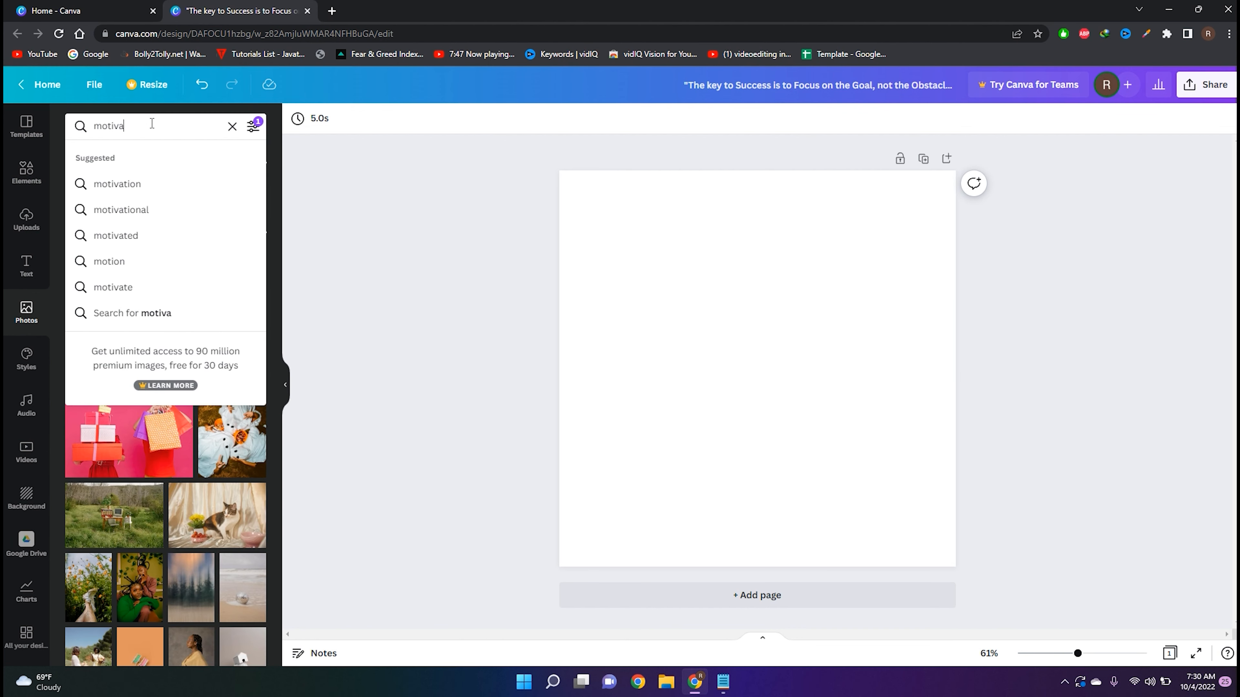
{"action": "type", "text": "tion"}
{"action": "key", "text": "Return"}
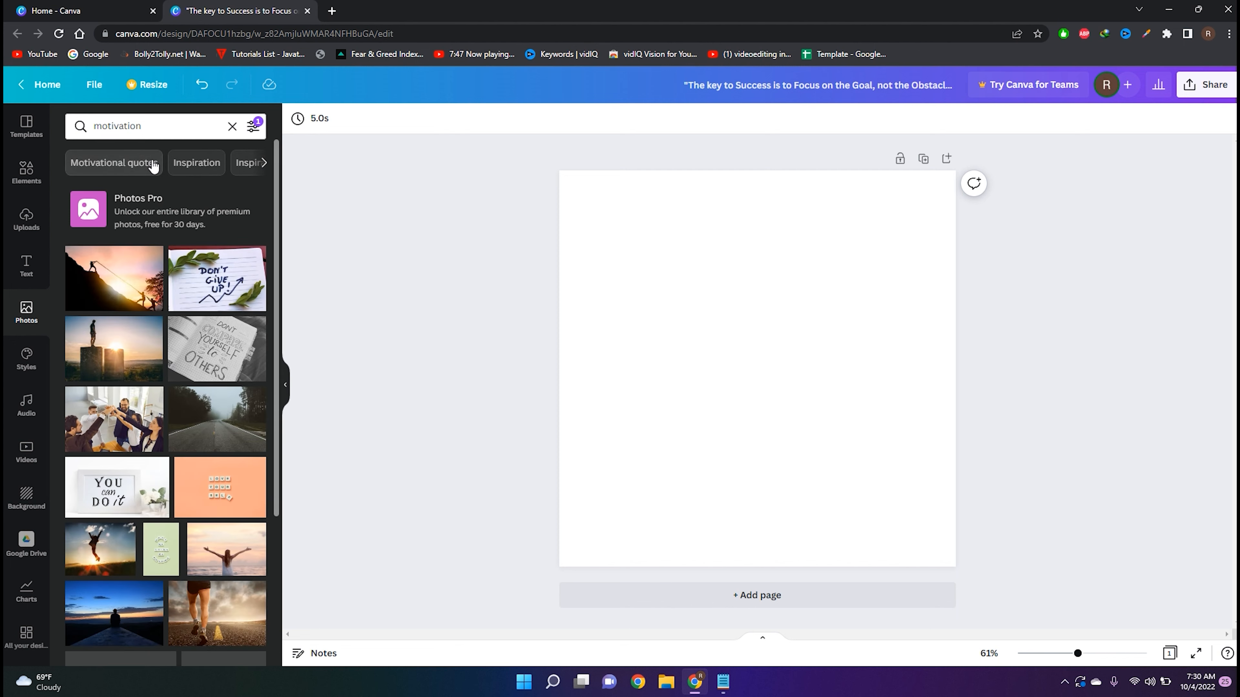
- Add the sunset photo of people pulling a chain up a slope and enlarge it to cover the whole page
{"action": "left_click", "coordinate": [126, 295]}
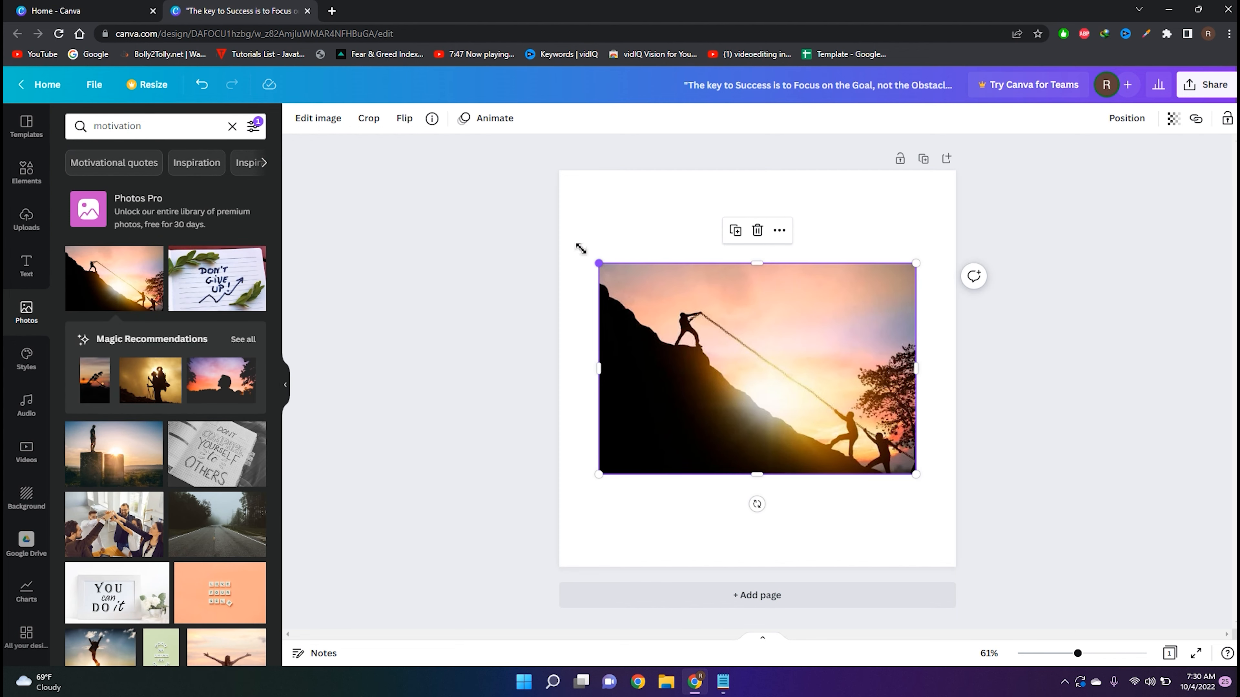
{"action": "left_click_drag", "start_coordinate": [598, 263], "coordinate": [459, 171]}
{"action": "left_click_drag", "start_coordinate": [918, 477], "coordinate": [1076, 583]}
{"action": "left_click_drag", "start_coordinate": [868, 493], "coordinate": [830, 478]}
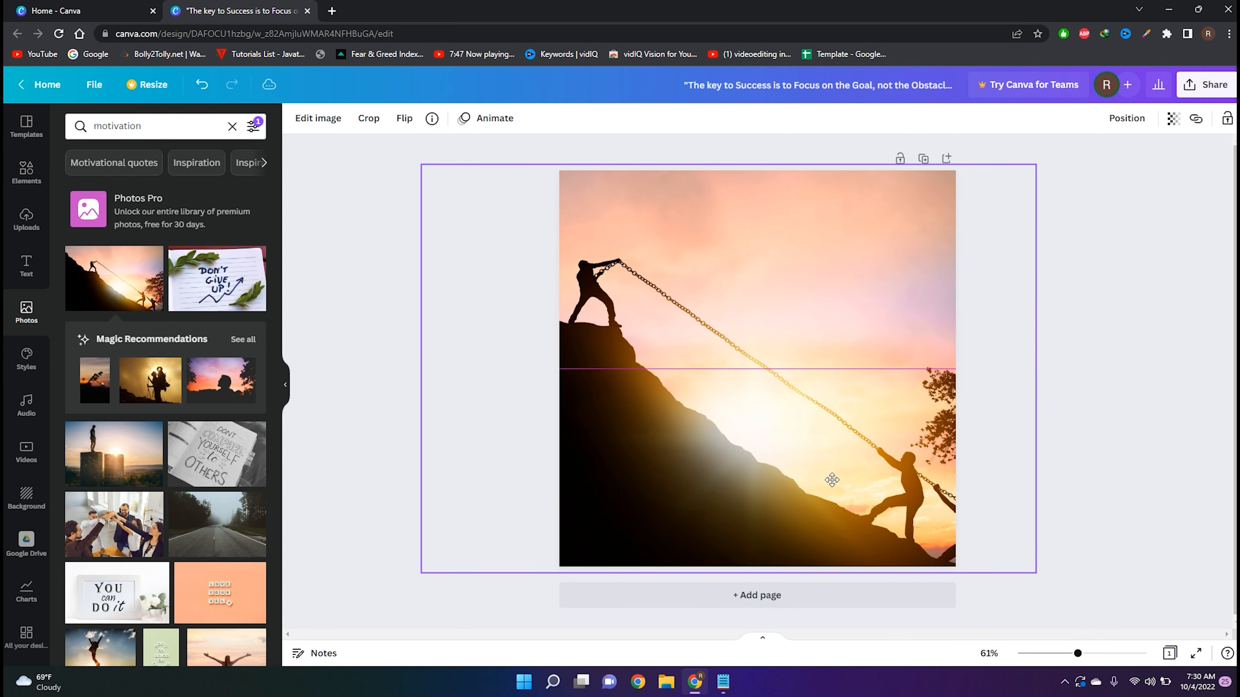
{"action": "left_click", "coordinate": [1106, 501]}
- Add a heading and replace its placeholder with the quote sentence copied from the Notepad note
{"action": "left_click", "coordinate": [26, 279]}
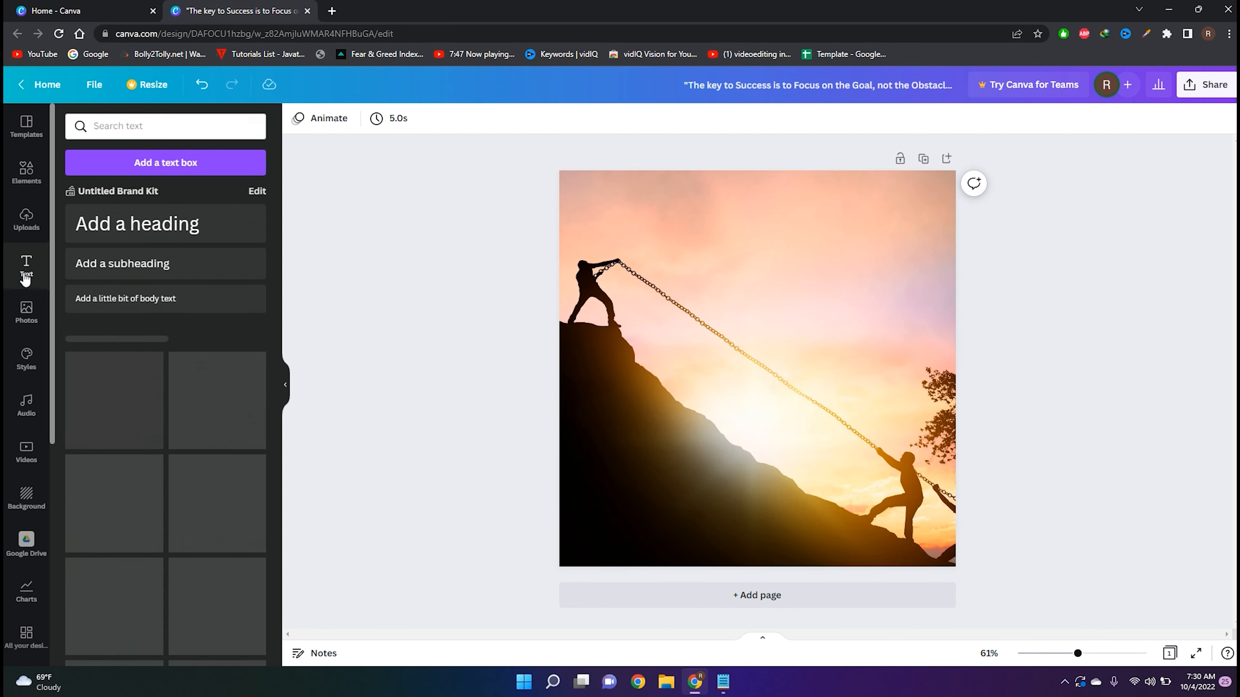
{"action": "left_click", "coordinate": [181, 227]}
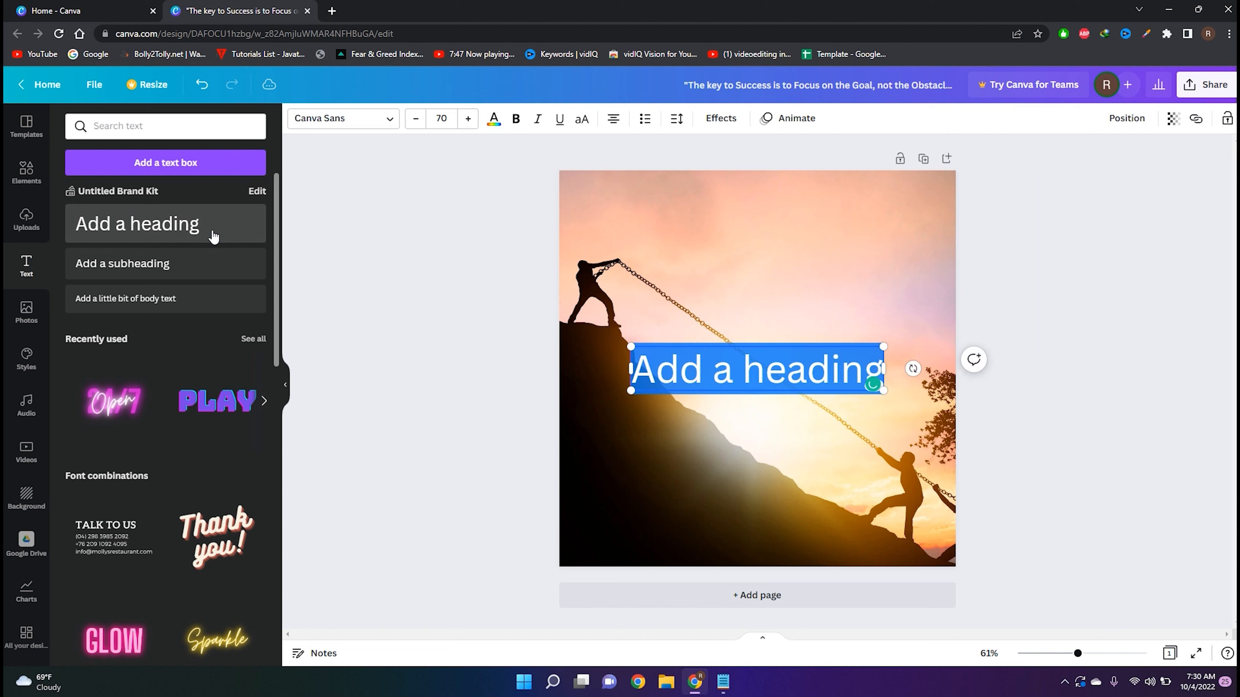
{"action": "left_click", "coordinate": [723, 682]}
{"action": "left_click_drag", "start_coordinate": [786, 262], "coordinate": [464, 264]}
{"action": "key", "text": "ctrl+c"}
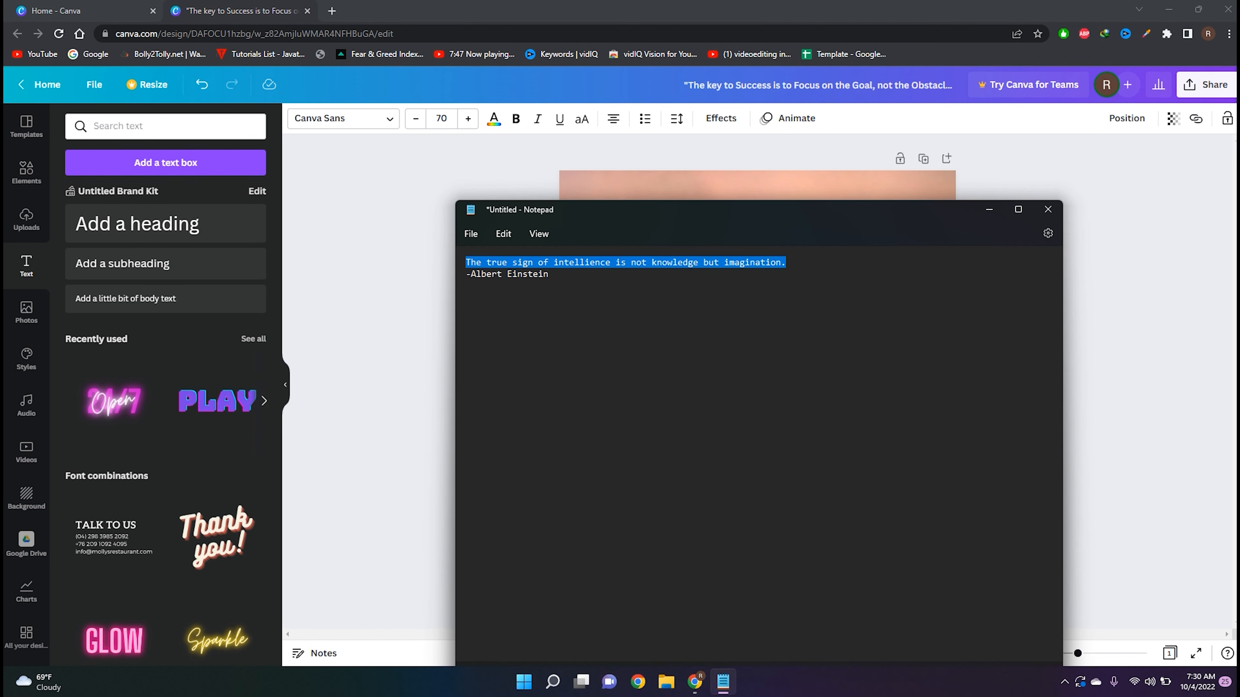
{"action": "left_click", "coordinate": [999, 204]}
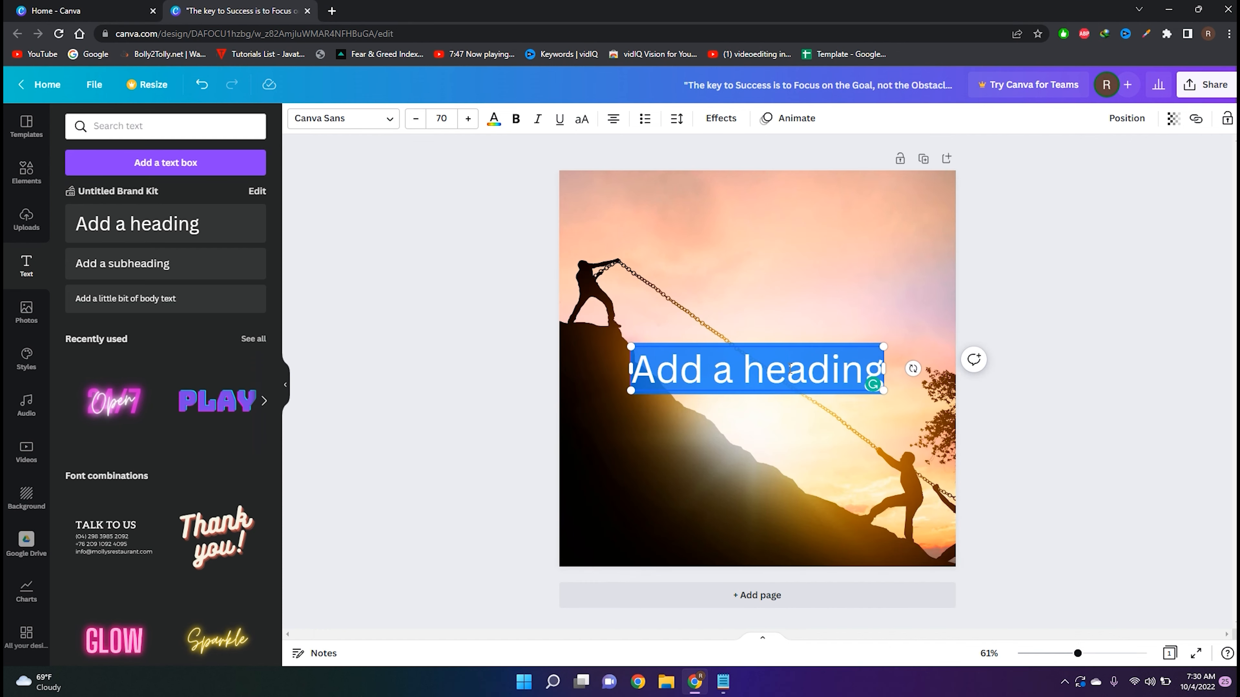
{"action": "key", "text": "ctrl+v"}
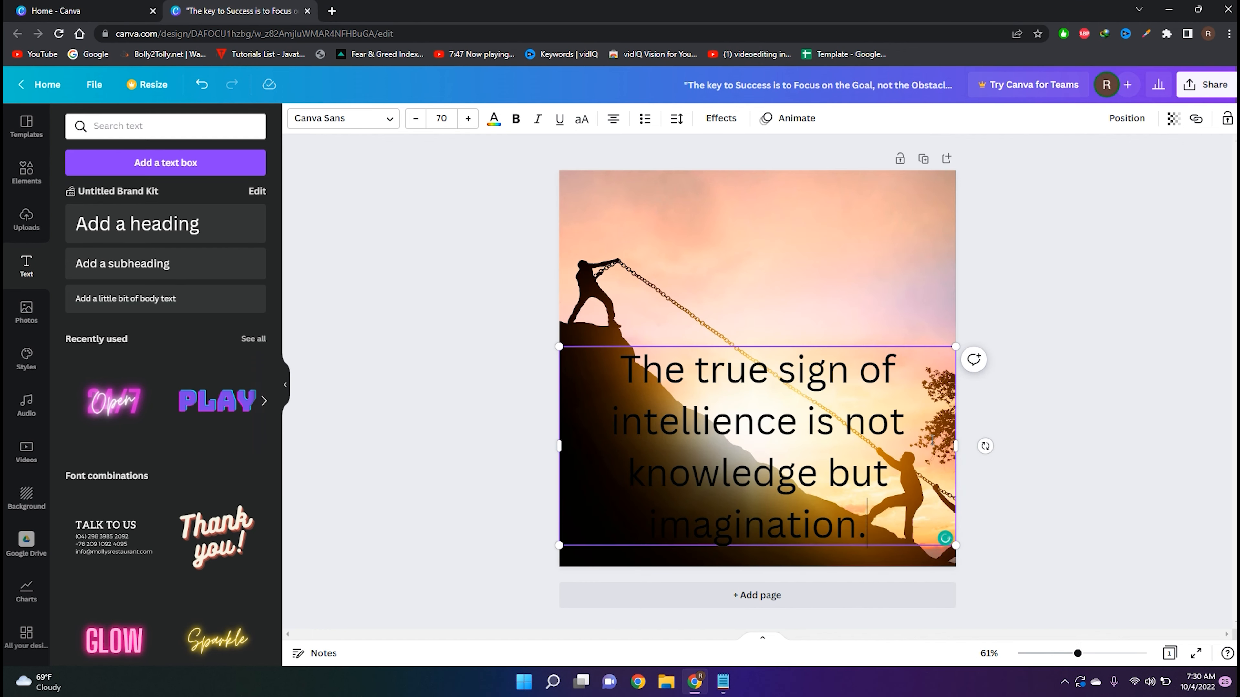
- Correct "intellience" to "intelligence" in the quote and make the whole text bold
{"action": "mouse_move", "coordinate": [734, 434]}
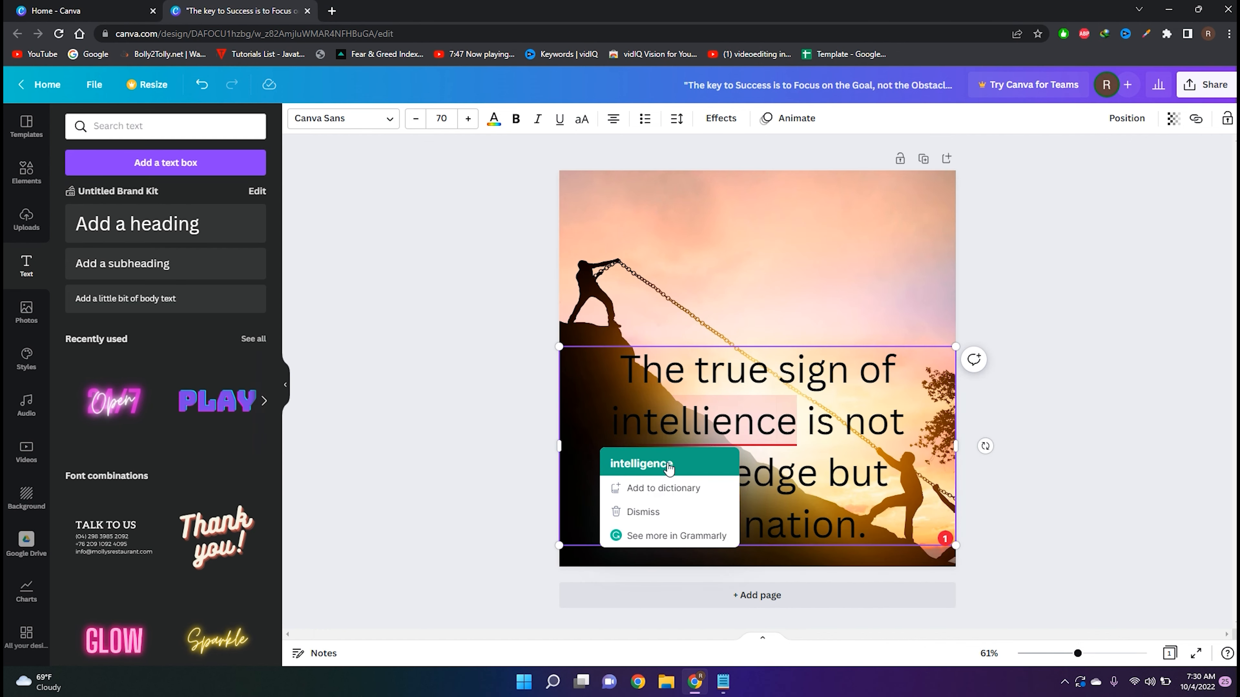
{"action": "left_click", "coordinate": [644, 462]}
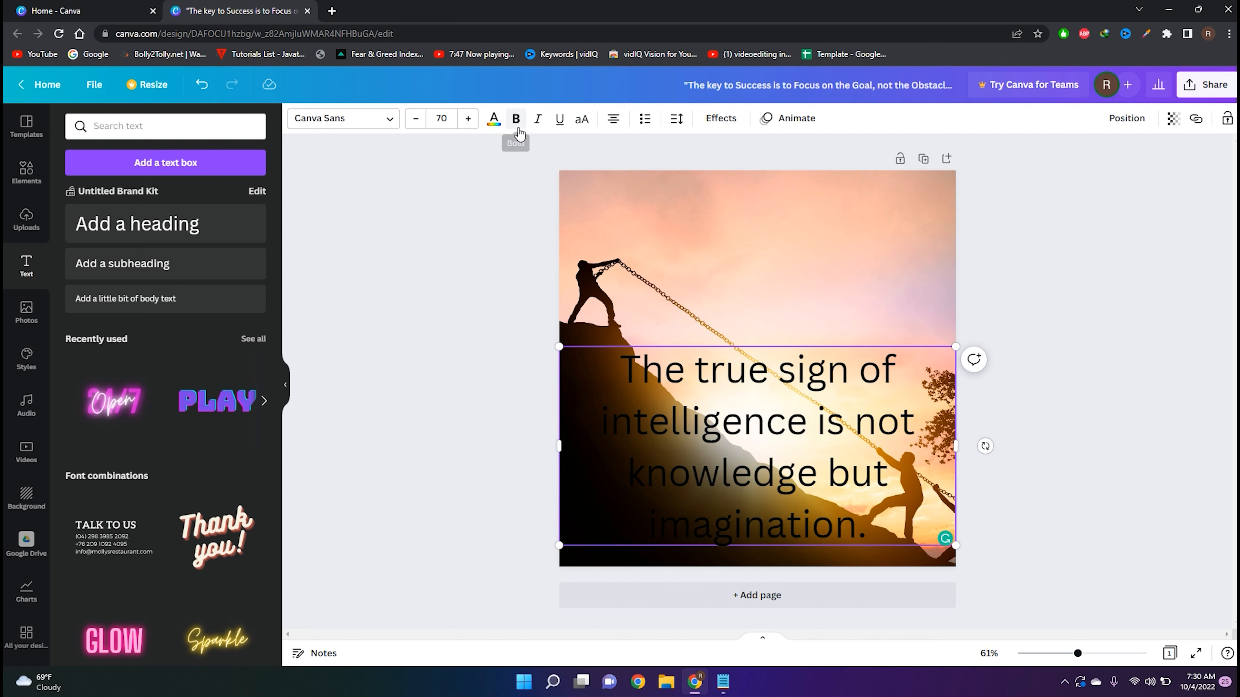
{"action": "left_click_drag", "start_coordinate": [863, 518], "coordinate": [621, 379]}
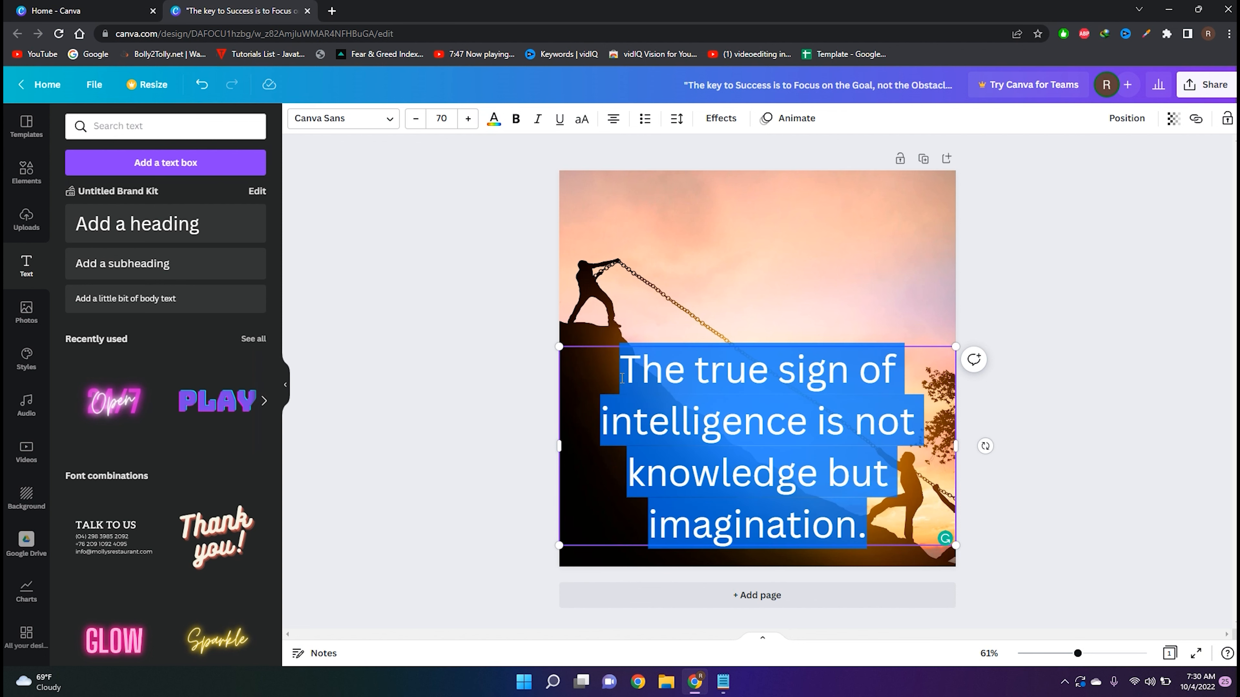
{"action": "left_click", "coordinate": [518, 120]}
{"action": "left_click", "coordinate": [1050, 414]}
- Shrink the quote to a font size of about 49.7 and place it in the page's upper right corner
{"action": "left_click_drag", "start_coordinate": [869, 376], "coordinate": [884, 213]}
{"action": "left_click_drag", "start_coordinate": [972, 390], "coordinate": [857, 332]}
{"action": "left_click_drag", "start_coordinate": [749, 281], "coordinate": [859, 264]}
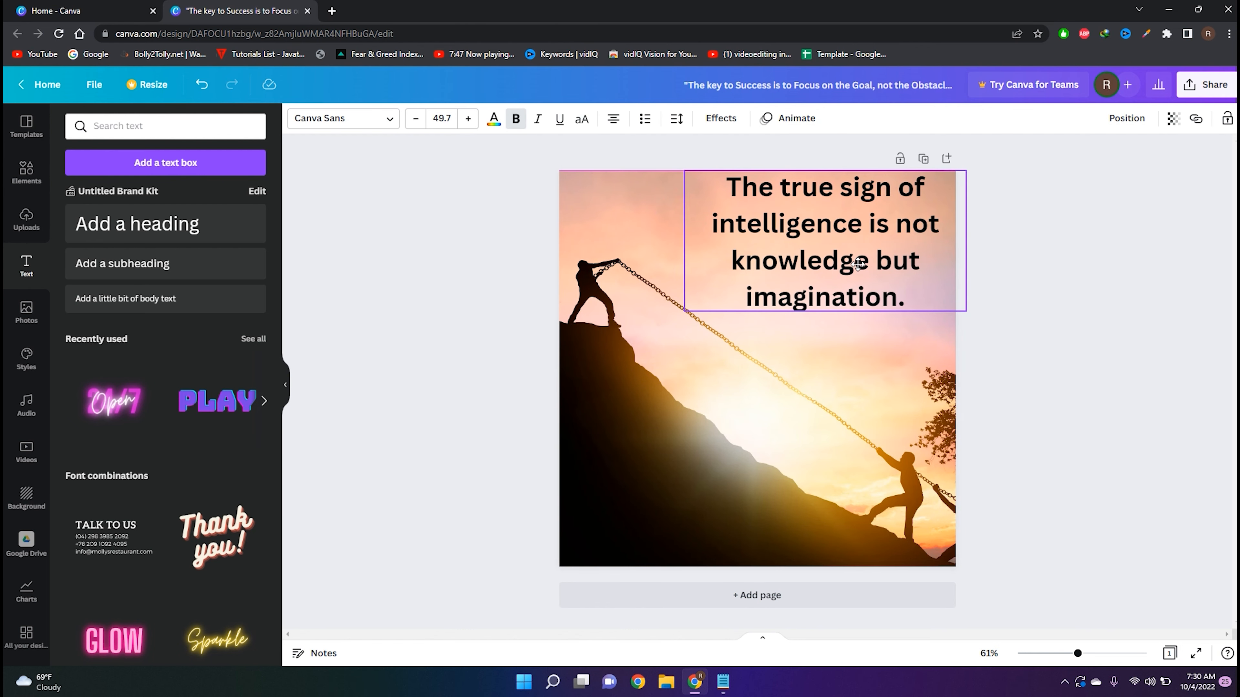
{"action": "left_click", "coordinate": [1082, 430]}
{"action": "left_click_drag", "start_coordinate": [869, 277], "coordinate": [880, 282]}
{"action": "left_click", "coordinate": [1104, 396]}
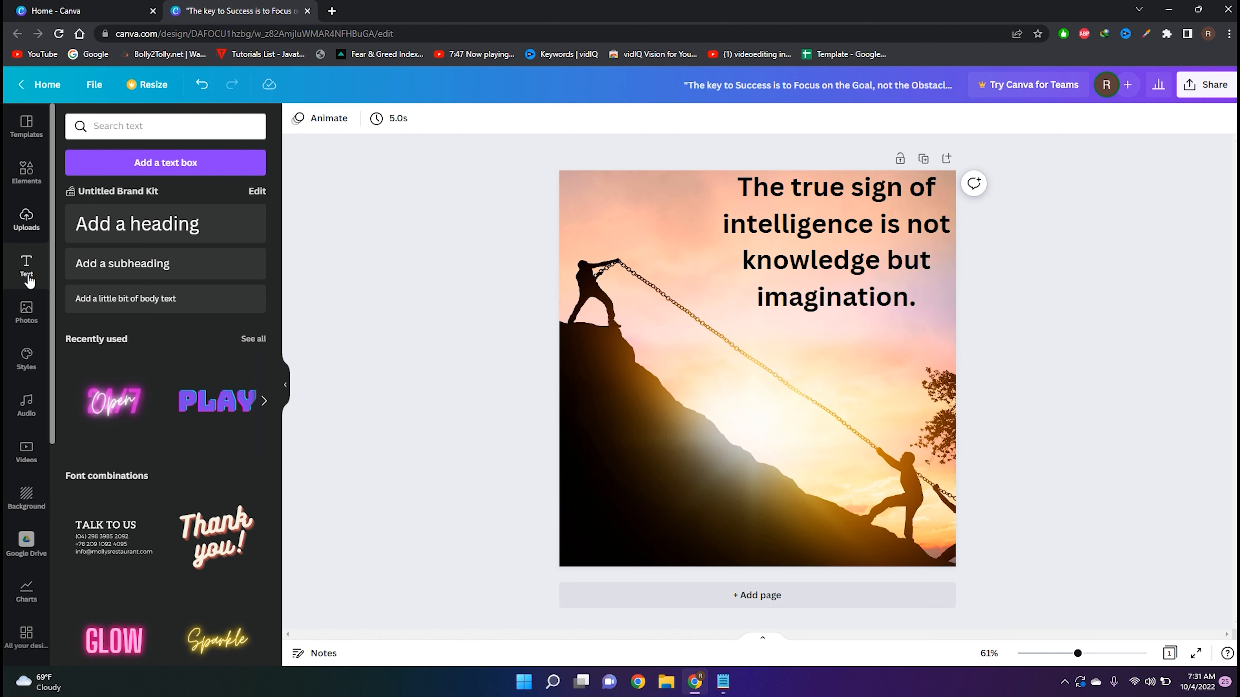
- Add a subheading and replace its placeholder with "-Albert Einstein" copied from the Notepad note
{"action": "left_click", "coordinate": [196, 274]}
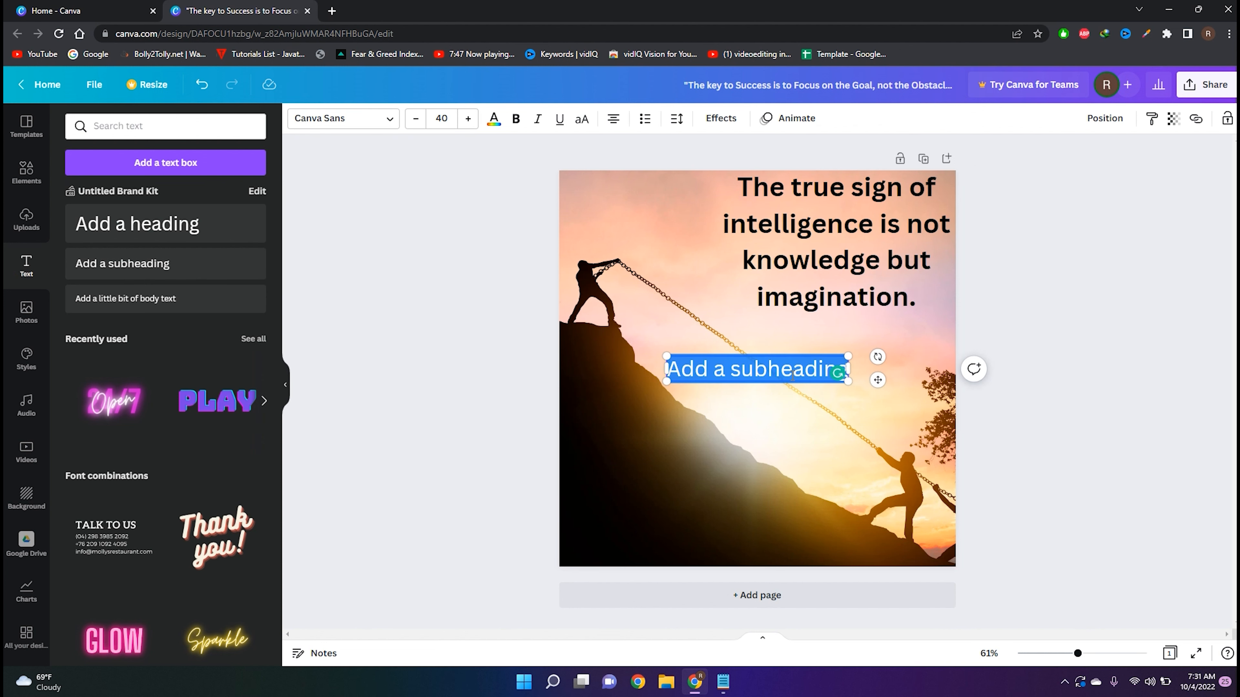
{"action": "left_click", "coordinate": [722, 682]}
{"action": "left_click_drag", "start_coordinate": [556, 275], "coordinate": [435, 272]}
{"action": "key", "text": "ctrl+c"}
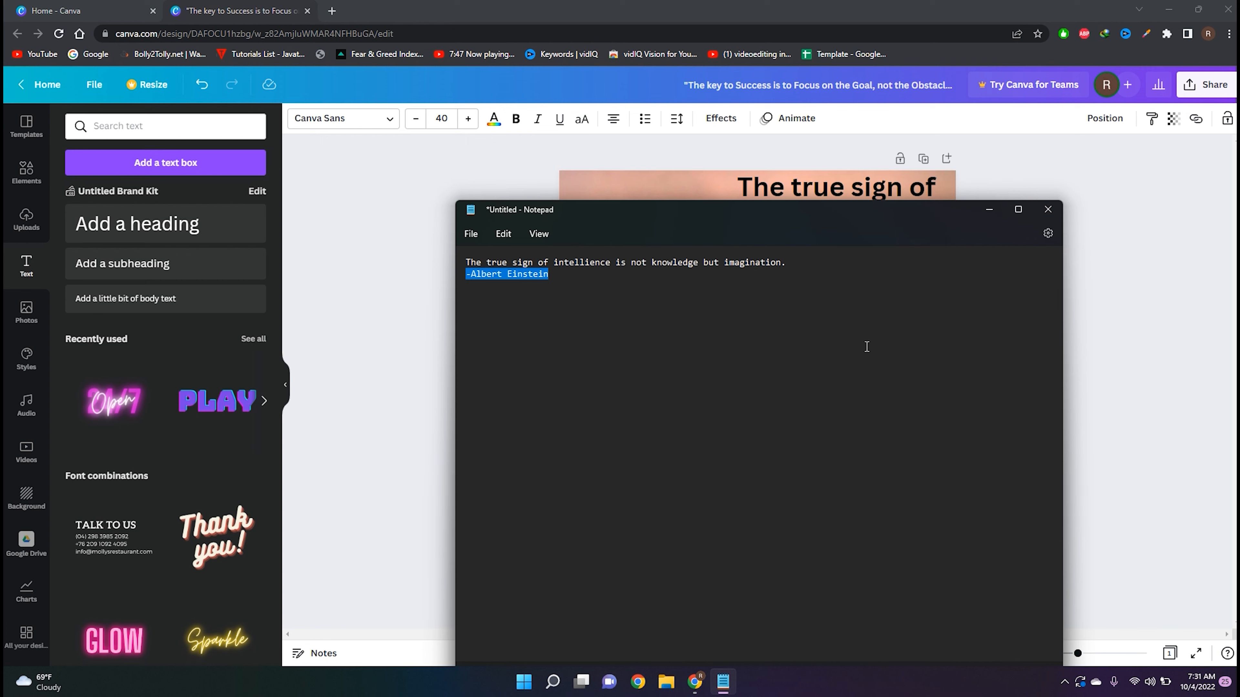
{"action": "left_click", "coordinate": [989, 211]}
{"action": "left_click", "coordinate": [780, 369]}
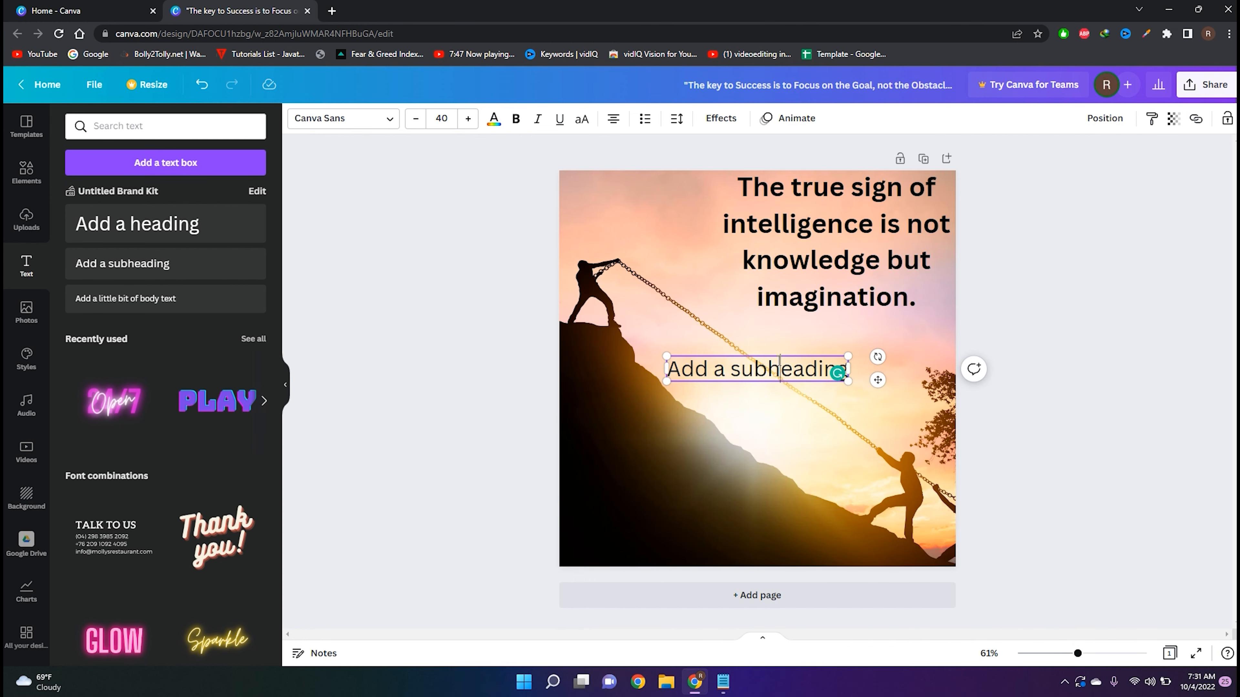
{"action": "left_click_drag", "start_coordinate": [675, 369], "coordinate": [849, 371]}
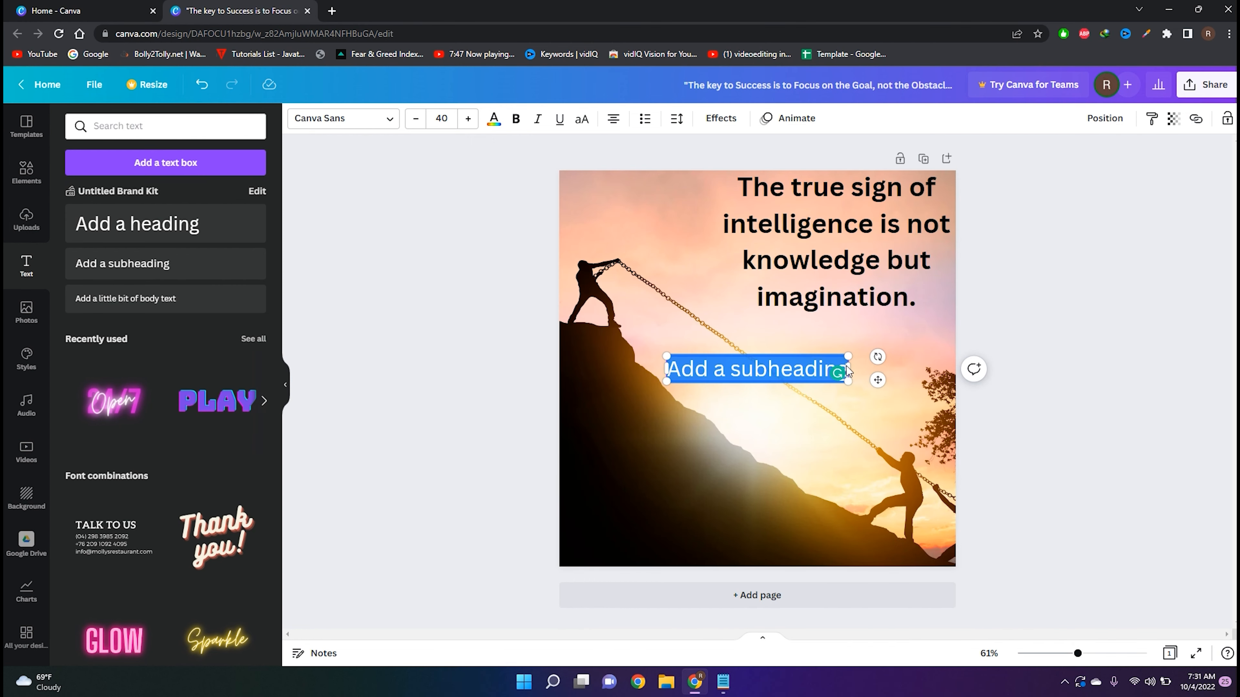
{"action": "key", "text": "ctrl+v"}
{"action": "left_click", "coordinate": [1053, 482]}
- Reduce the attribution's font size and place it directly below the quote near the page's right edge
{"action": "left_click_drag", "start_coordinate": [798, 354], "coordinate": [847, 337]}
{"action": "left_click_drag", "start_coordinate": [846, 337], "coordinate": [866, 332]}
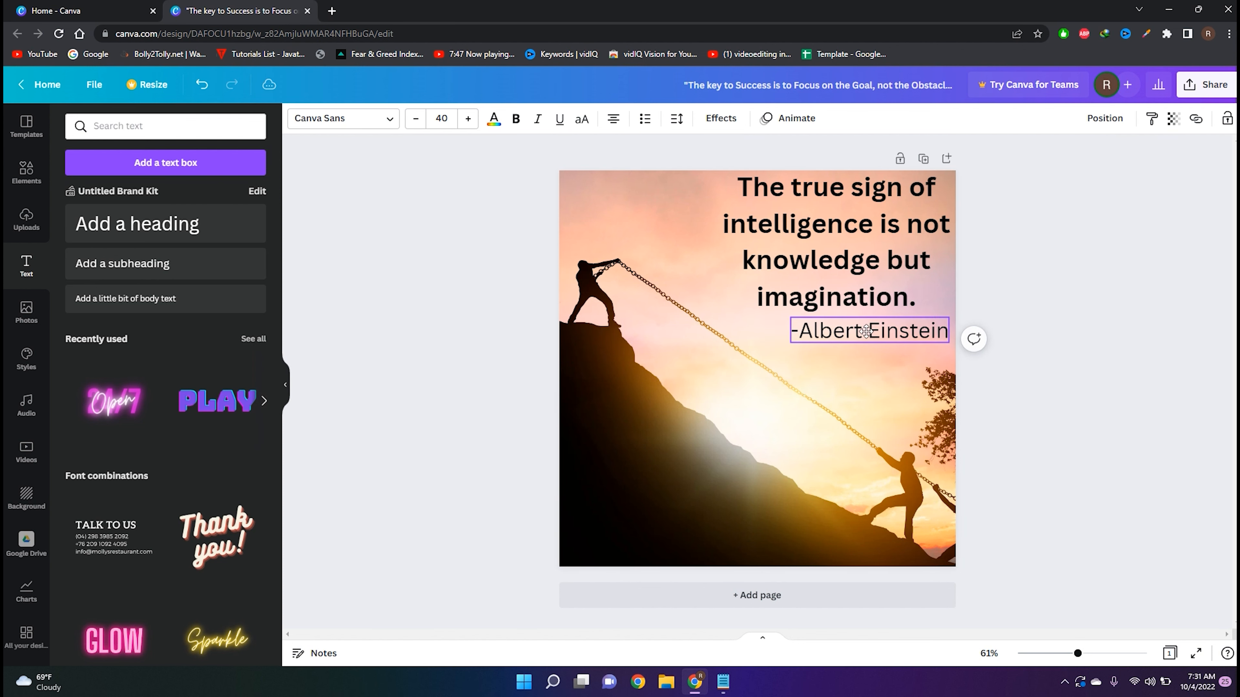
{"action": "left_click", "coordinate": [415, 119]}
{"action": "left_click", "coordinate": [414, 119]}
{"action": "left_click", "coordinate": [415, 119]}
{"action": "left_click", "coordinate": [981, 460]}
{"action": "left_click_drag", "start_coordinate": [874, 328], "coordinate": [911, 319]}
{"action": "left_click", "coordinate": [1016, 413]}
- Widen the quote's text box on its left side and left-align the quote
{"action": "left_click", "coordinate": [786, 236]}
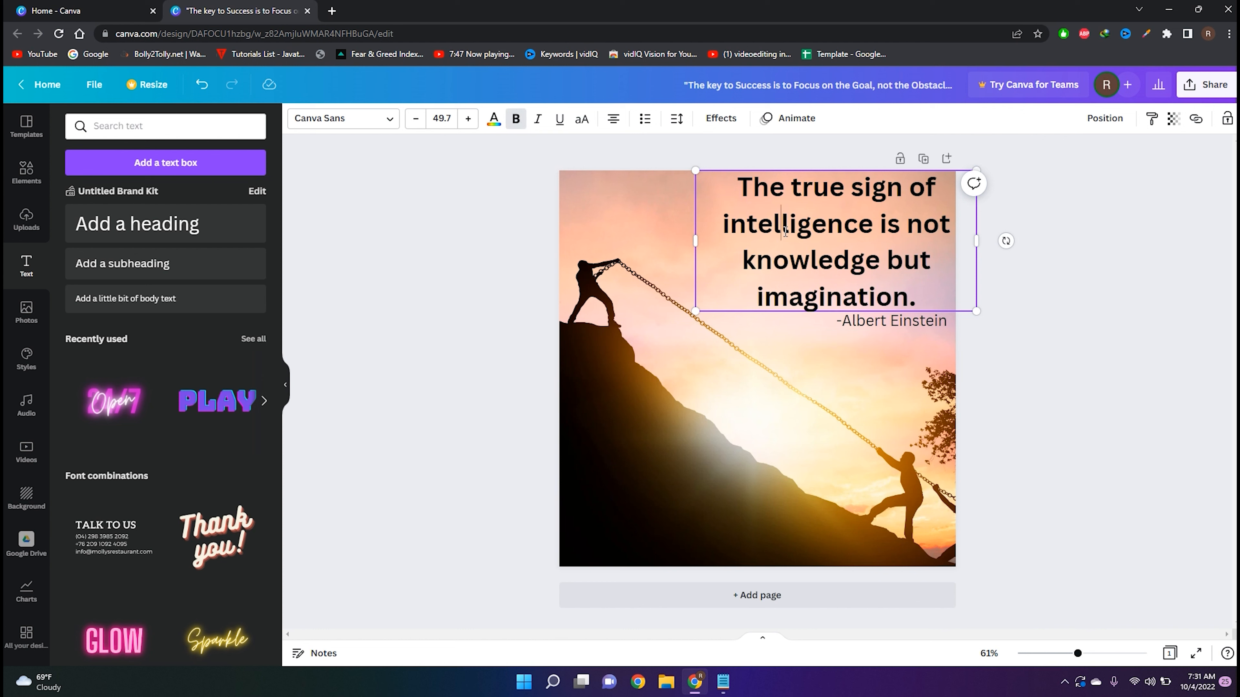
{"action": "left_click", "coordinate": [786, 236]}
{"action": "left_click_drag", "start_coordinate": [695, 240], "coordinate": [666, 249]}
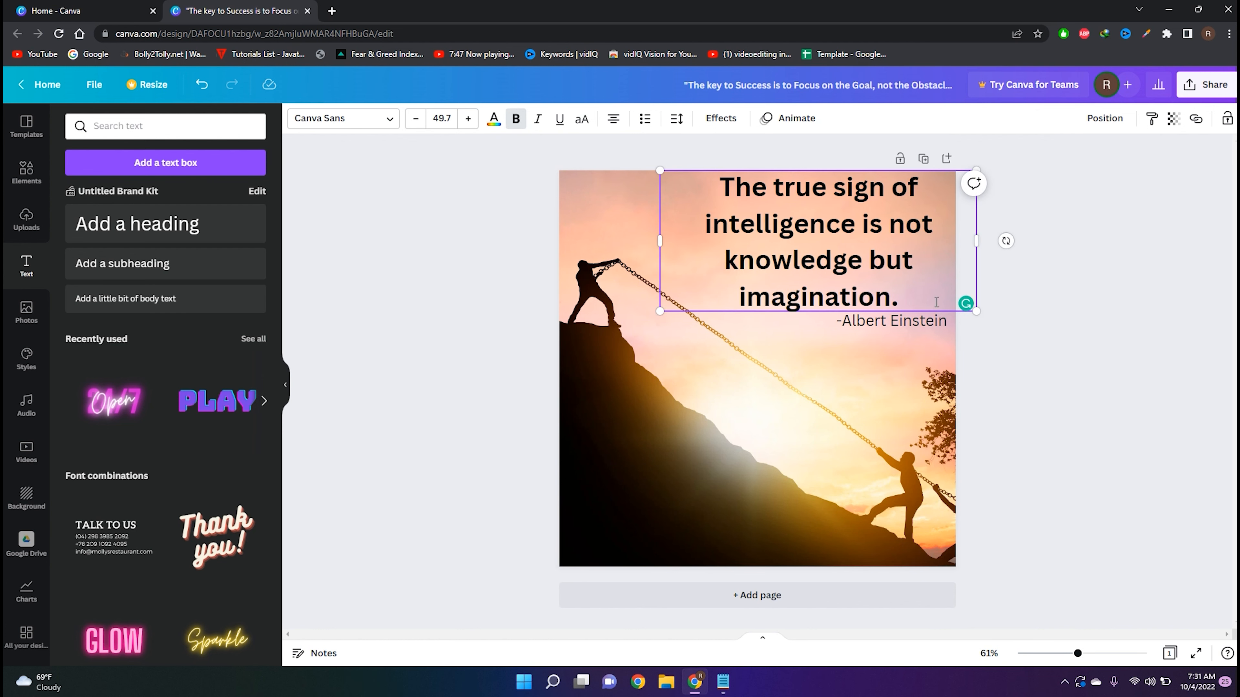
{"action": "left_click_drag", "start_coordinate": [936, 301], "coordinate": [700, 172]}
{"action": "left_click", "coordinate": [613, 118]}
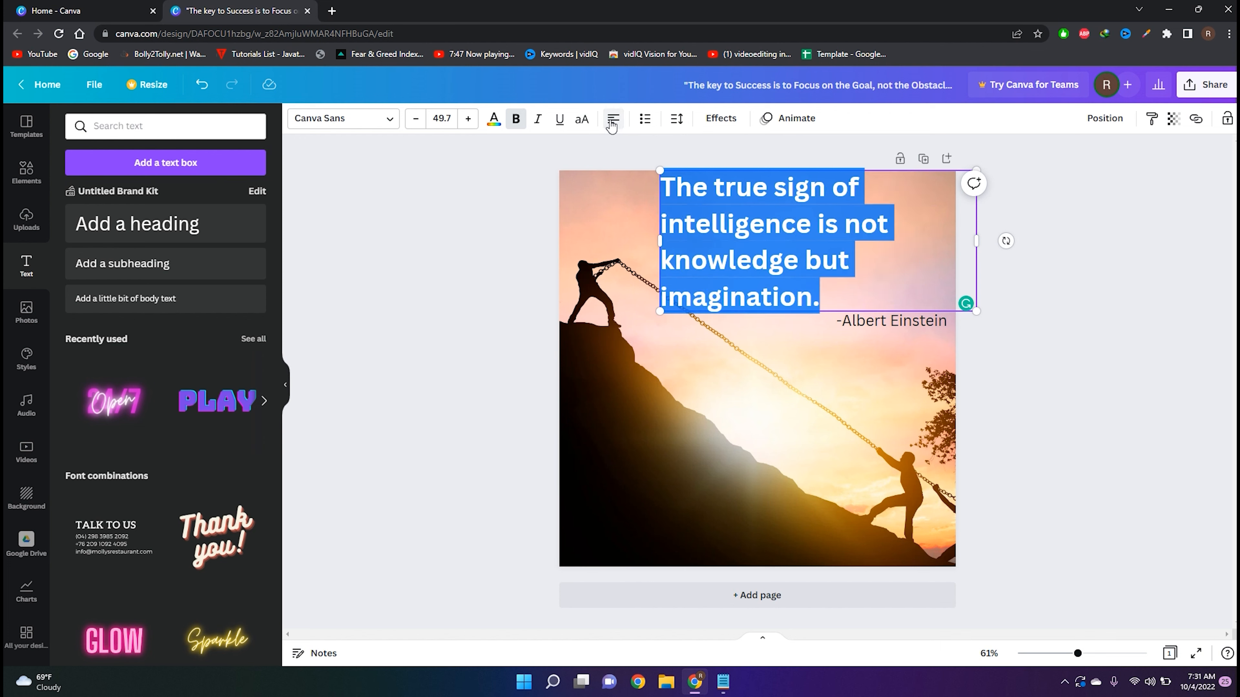
{"action": "left_click", "coordinate": [1049, 430]}
- Reposition the quote and reduce its font size so it fits on two lines, with the attribution at size 23 beneath it
{"action": "left_click", "coordinate": [758, 237]}
{"action": "left_click_drag", "start_coordinate": [757, 237], "coordinate": [812, 237]}
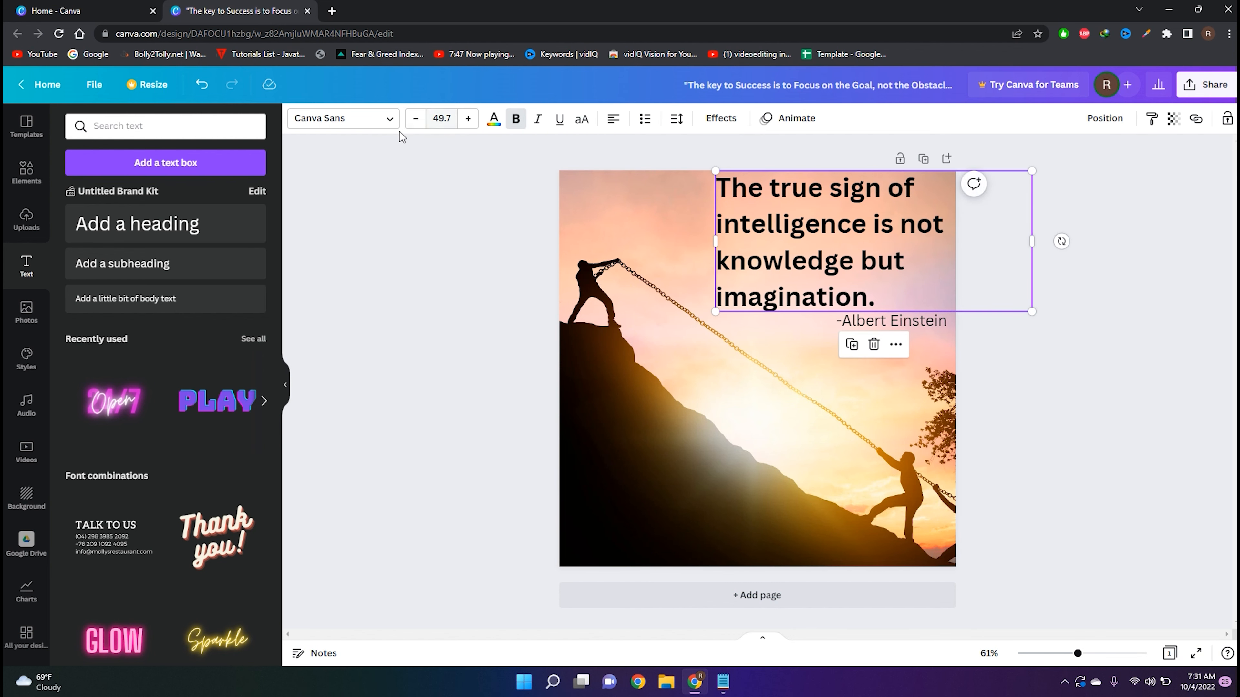
{"action": "left_click", "coordinate": [412, 122]}
{"action": "left_click", "coordinate": [412, 122]}
{"action": "left_click", "coordinate": [413, 122]}
{"action": "left_click", "coordinate": [411, 123]}
{"action": "left_click", "coordinate": [412, 123]}
{"action": "left_click", "coordinate": [411, 123]}
{"action": "left_click", "coordinate": [411, 123]}
{"action": "left_click", "coordinate": [412, 123]}
{"action": "left_click", "coordinate": [411, 123]}
{"action": "left_click", "coordinate": [411, 123]}
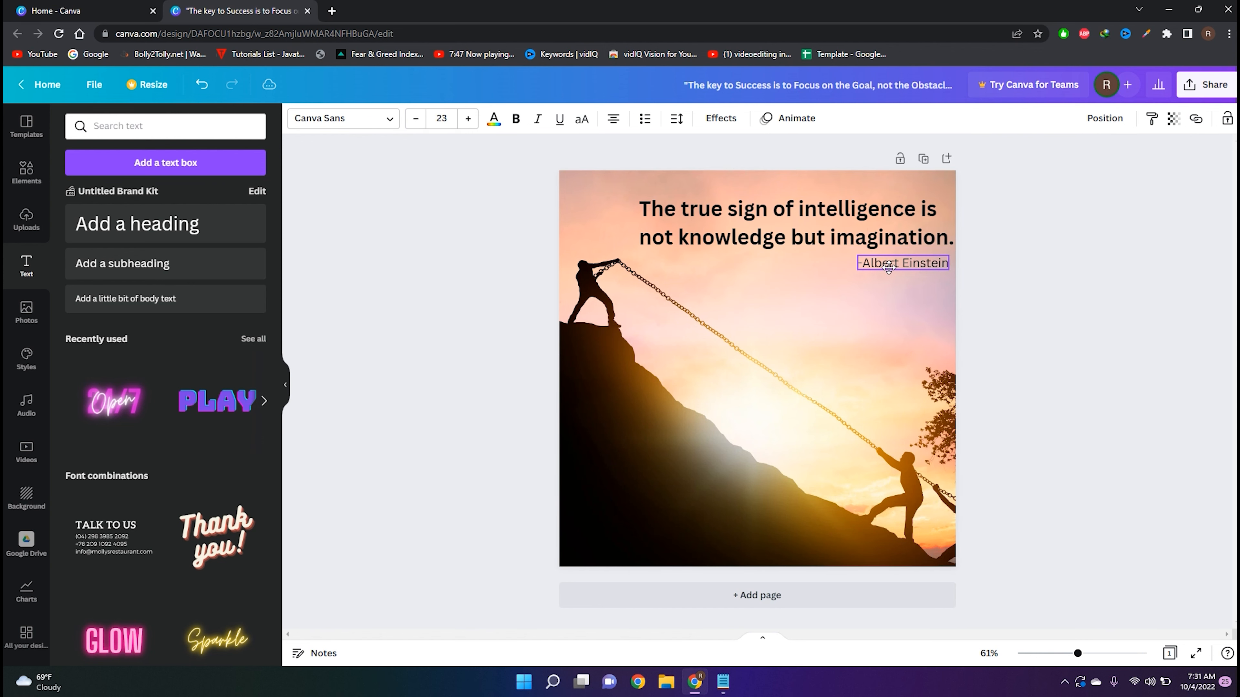
{"action": "left_click", "coordinate": [716, 409]}
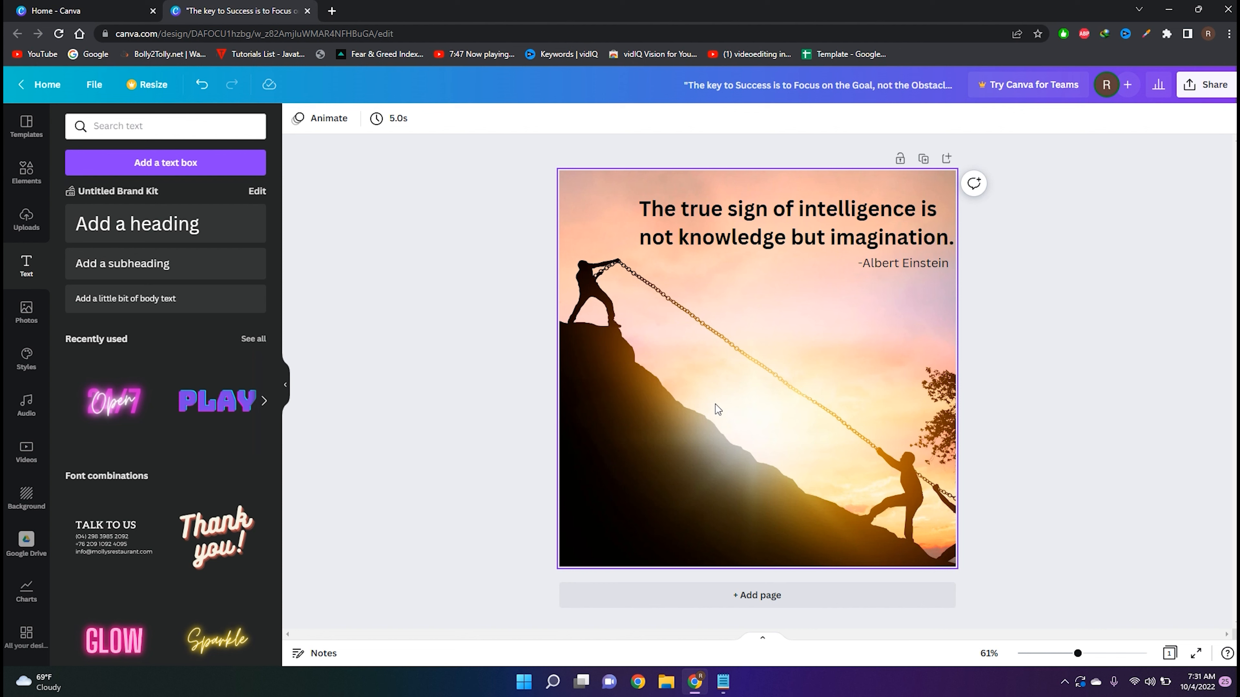
{"action": "left_click", "coordinate": [716, 405]}
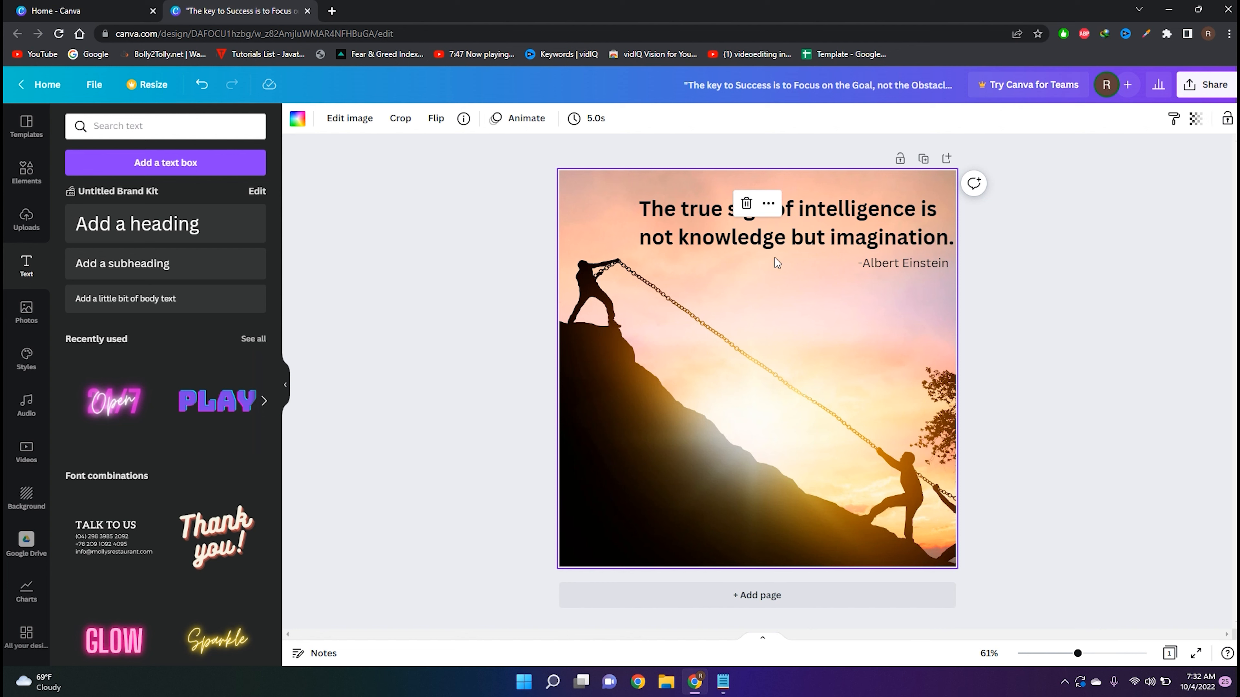
- Try flipping the background photo horizontally and vertically, and return it to its original orientation
{"action": "left_click", "coordinate": [435, 126]}
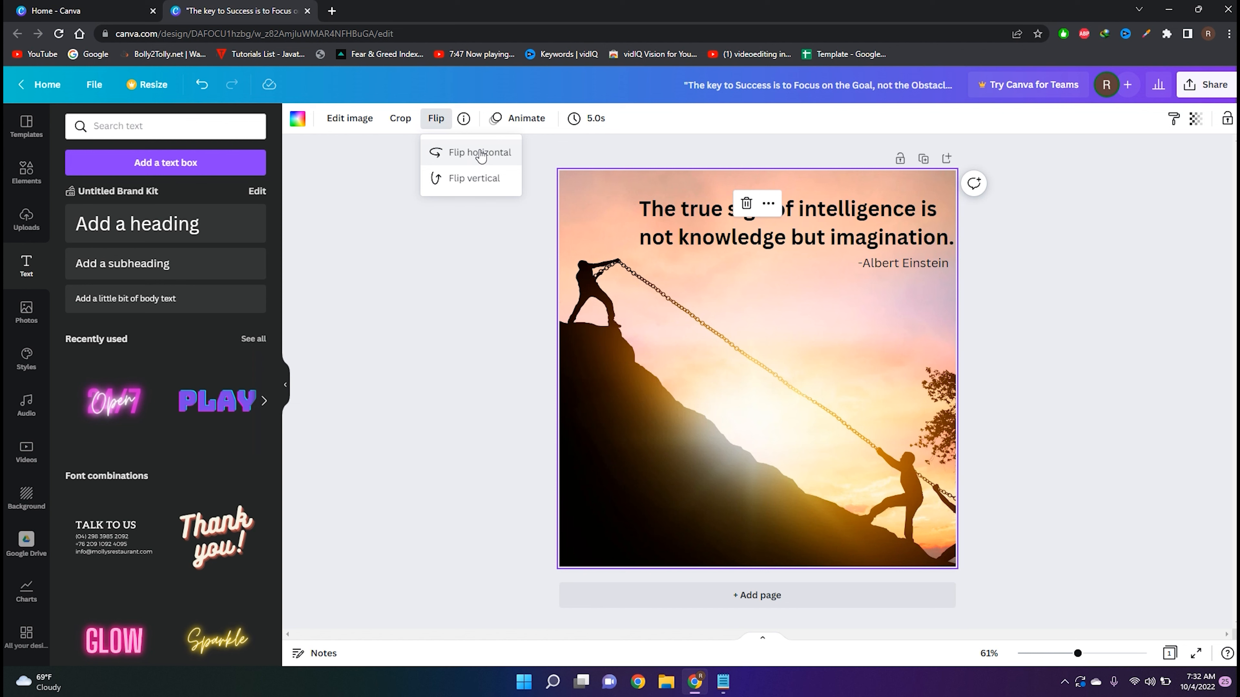
{"action": "left_click", "coordinate": [481, 156]}
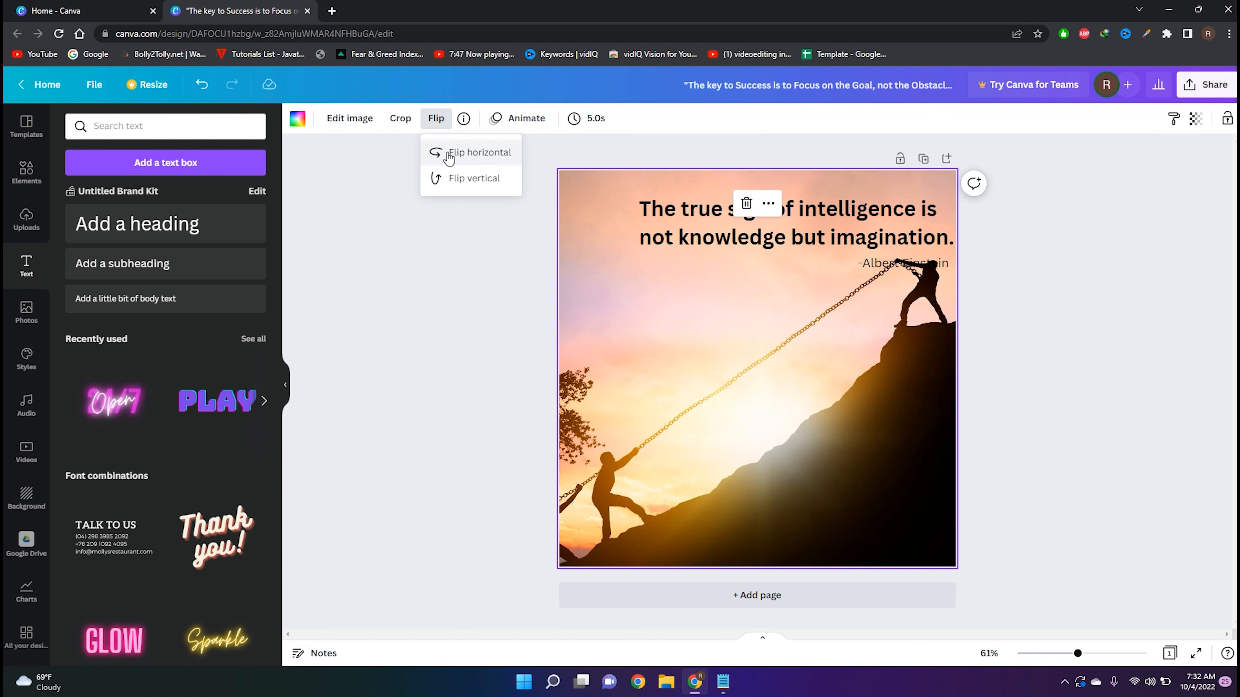
{"action": "left_click", "coordinate": [464, 185]}
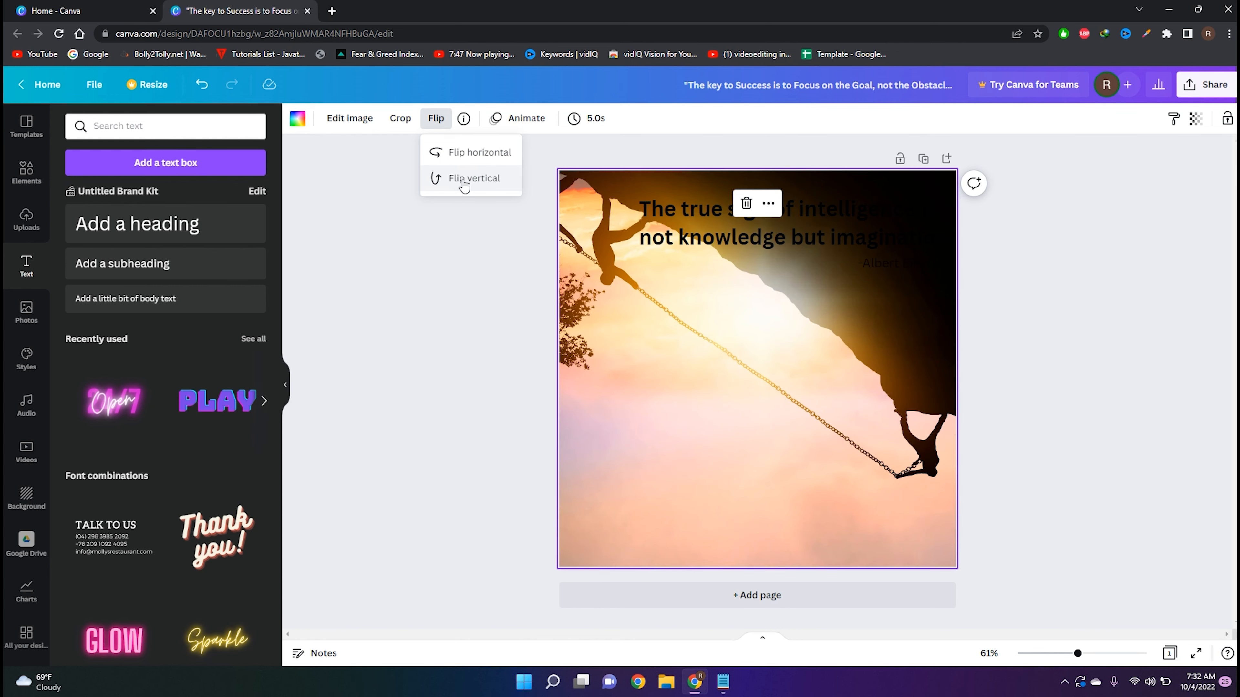
{"action": "left_click", "coordinate": [463, 184]}
{"action": "left_click", "coordinate": [463, 185]}
{"action": "left_click", "coordinate": [463, 184]}
{"action": "left_click", "coordinate": [464, 185]}
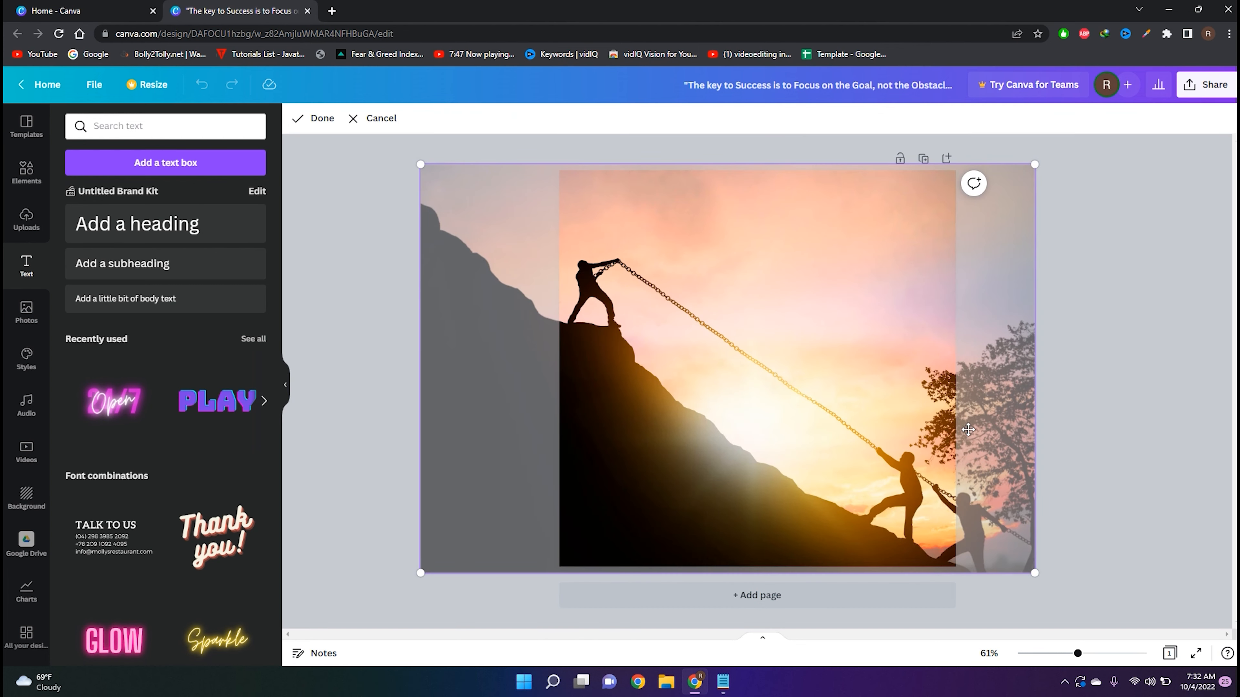
- Reposition the background photo slightly left and down within the page frame
{"action": "mouse_move", "coordinate": [757, 401]}
{"action": "left_mouse_down"}
{"action": "mouse_move", "coordinate": [811, 411]}
{"action": "mouse_move", "coordinate": [765, 401]}
{"action": "left_mouse_up"}
{"action": "left_click", "coordinate": [1087, 407]}
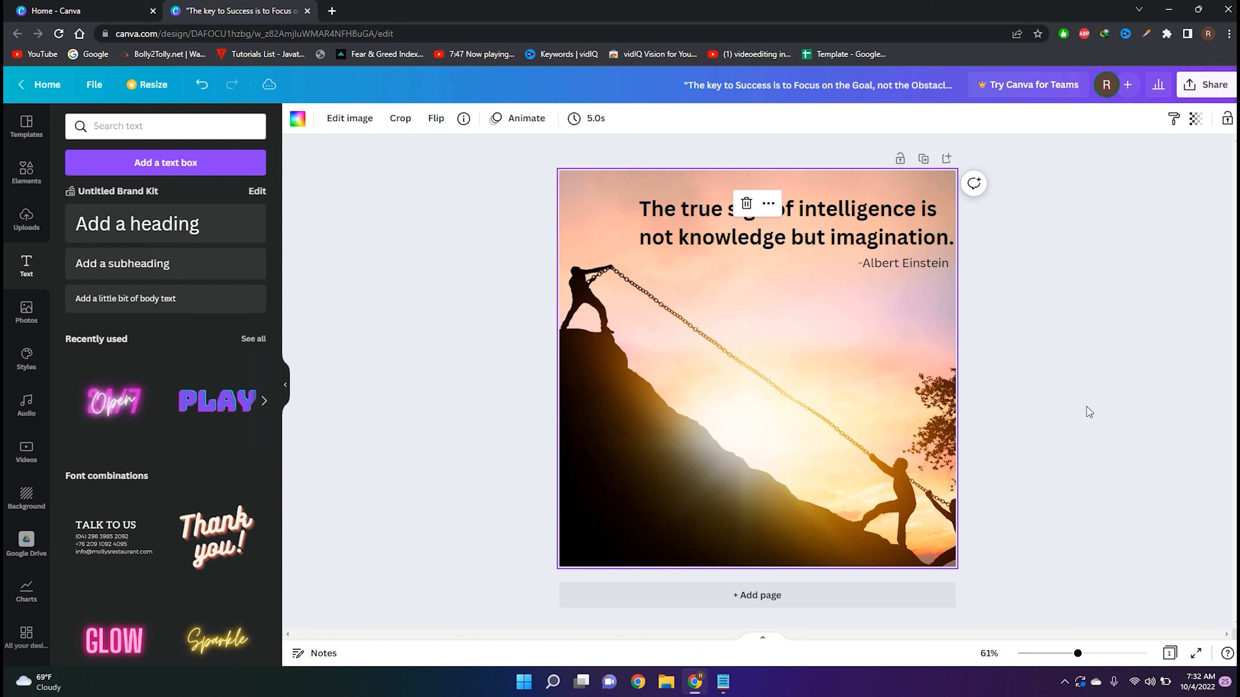
{"action": "left_click", "coordinate": [1090, 445]}
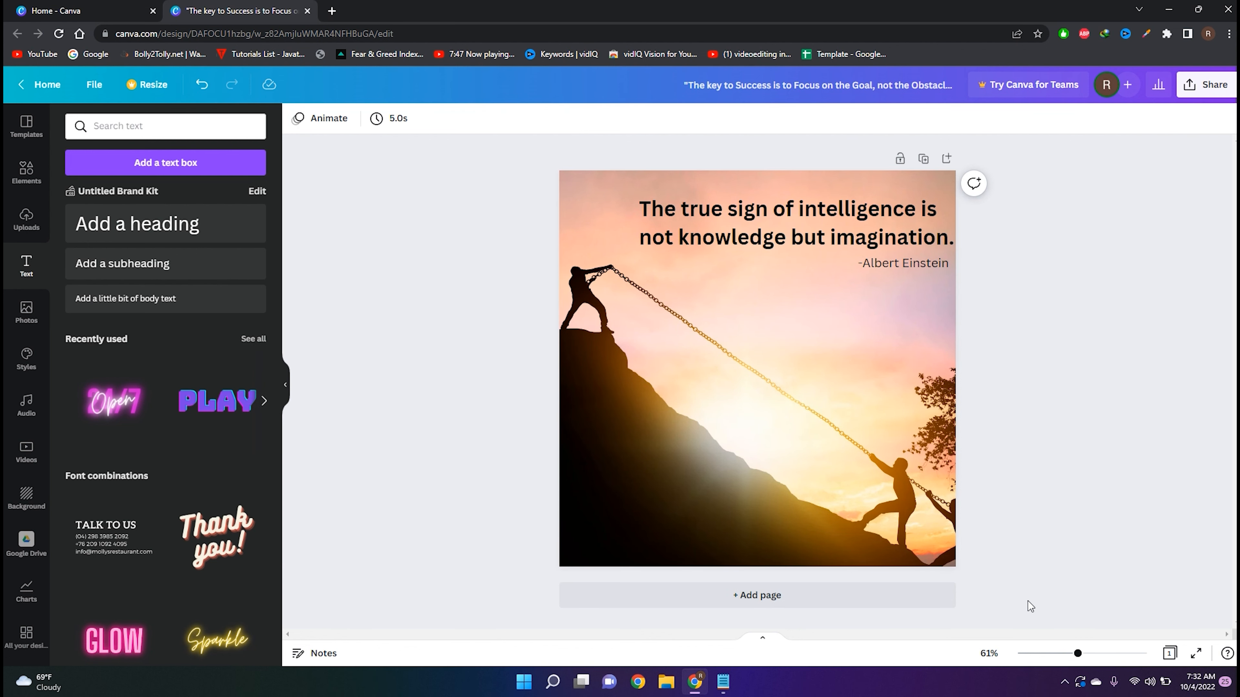
- Add a blank second page and bring up the stock photos for "motivation"
{"action": "left_click", "coordinate": [835, 609]}
{"action": "left_click", "coordinate": [166, 127]}
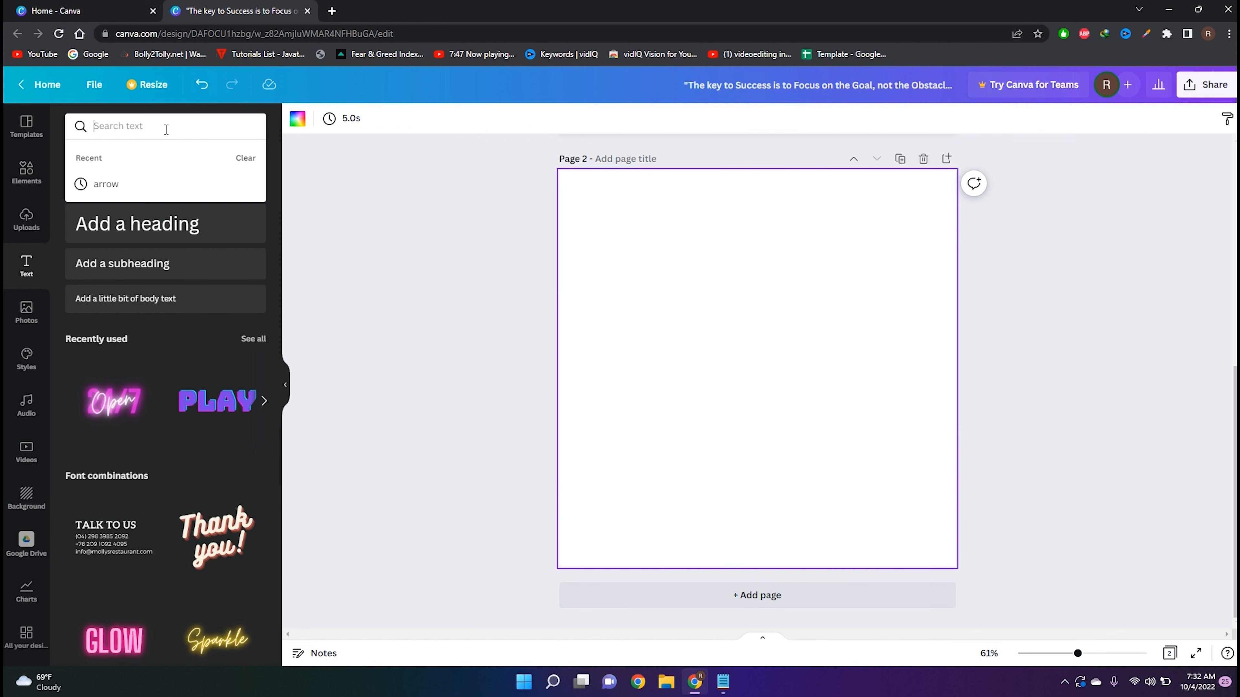
{"action": "type", "text": "m"}
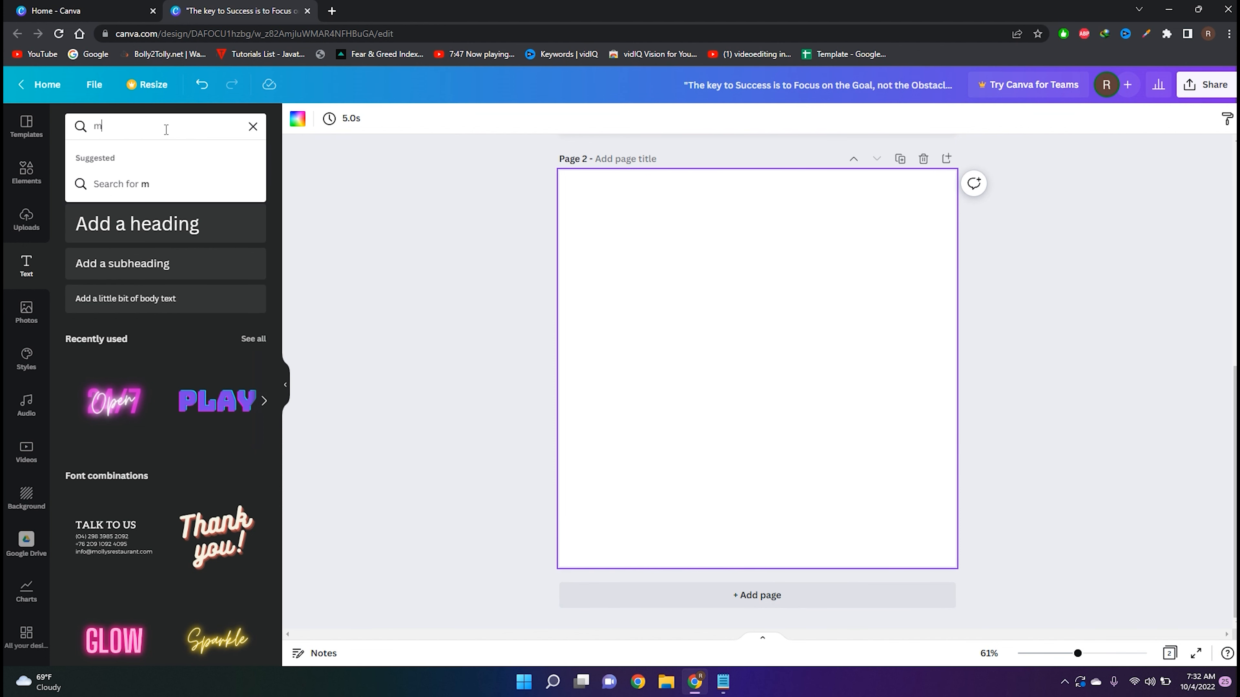
{"action": "left_click", "coordinate": [26, 312]}
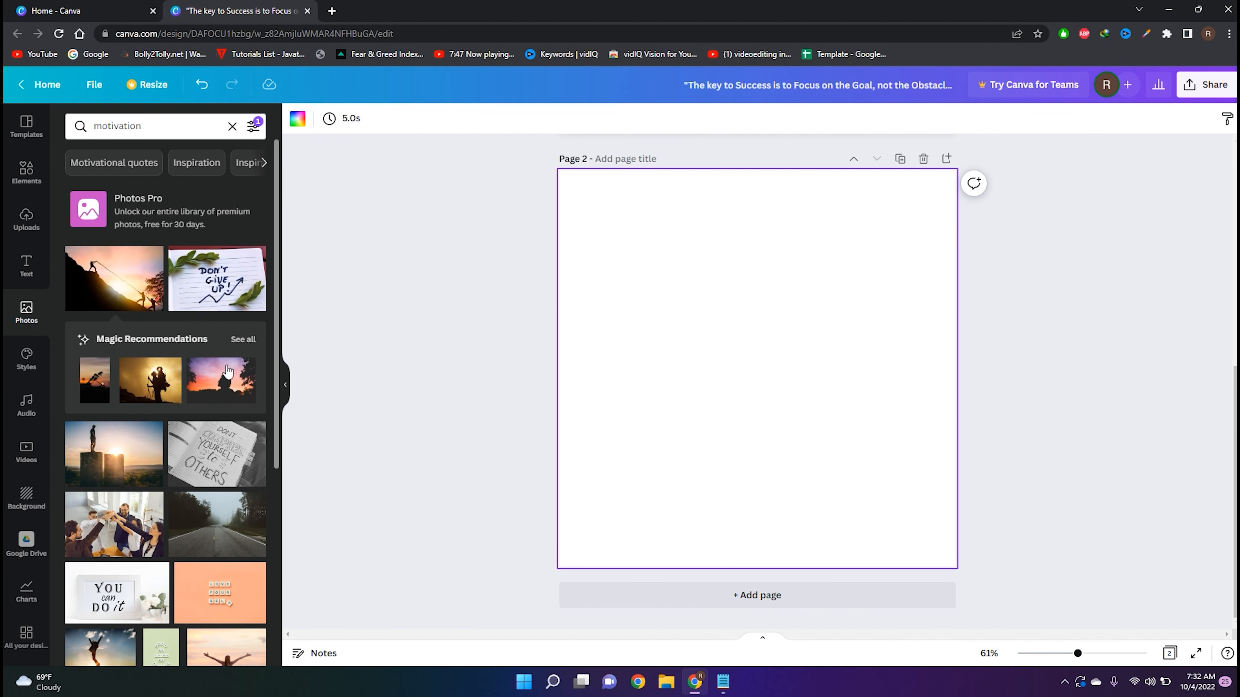
- Place the photo of the man standing on a stone pillar at sunrise on page 2 and enlarge it to fill the page
{"action": "scroll", "coordinate": [228, 371], "scroll_direction": "down", "scroll_amount": 4}
{"action": "left_click", "coordinate": [114, 260]}
{"action": "left_click_drag", "start_coordinate": [916, 475], "coordinate": [1025, 616]}
{"action": "left_click_drag", "start_coordinate": [878, 483], "coordinate": [805, 386]}
{"action": "left_click_drag", "start_coordinate": [1010, 476], "coordinate": [1161, 659]}
{"action": "left_click_drag", "start_coordinate": [874, 488], "coordinate": [876, 473]}
{"action": "left_click", "coordinate": [1190, 479]}
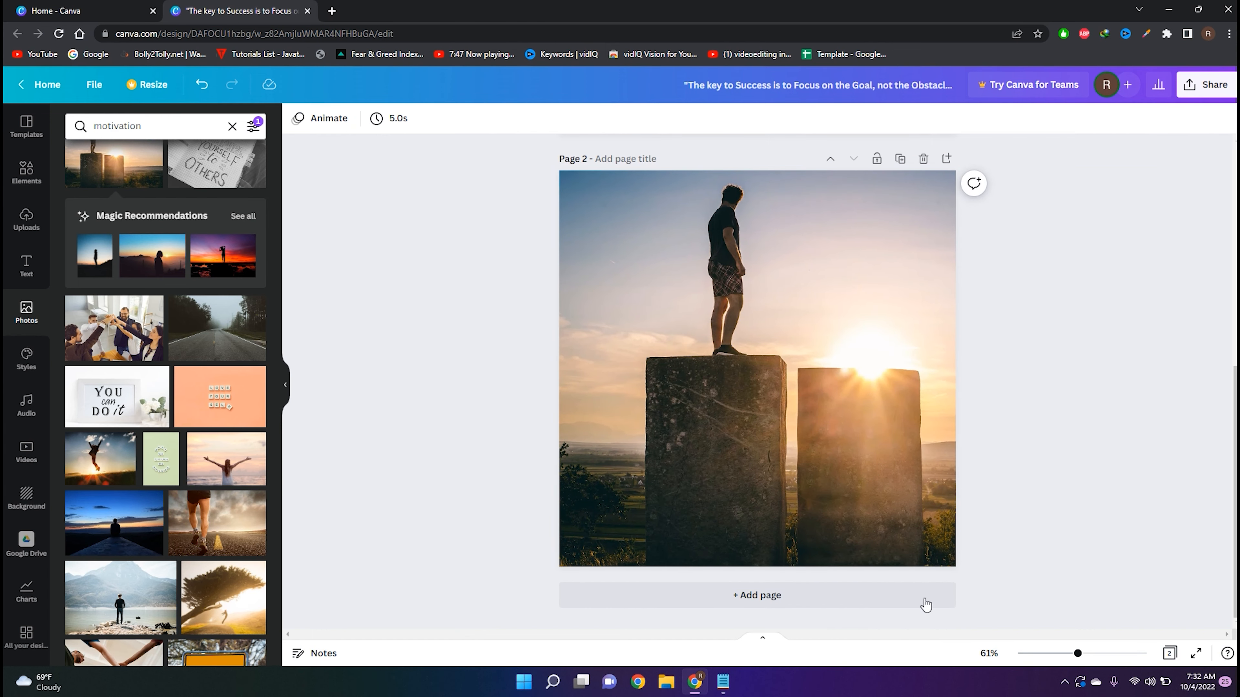
- Copy the full quote line, without the attribution, from the Notepad note
{"action": "left_click", "coordinate": [723, 684]}
{"action": "left_click_drag", "start_coordinate": [709, 313], "coordinate": [424, 249]}
{"action": "left_click", "coordinate": [681, 323]}
{"action": "left_click_drag", "start_coordinate": [799, 273], "coordinate": [510, 250]}
{"action": "left_click", "coordinate": [768, 302]}
{"action": "left_click_drag", "start_coordinate": [700, 236], "coordinate": [465, 240]}
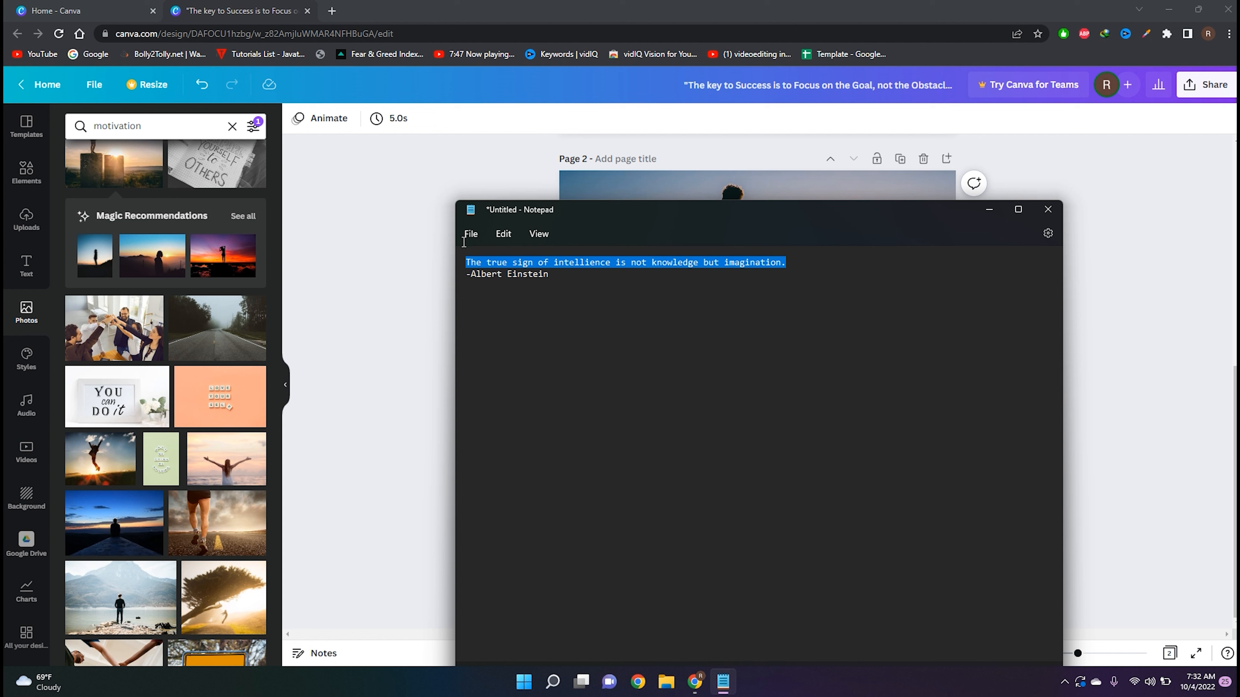
{"action": "left_click", "coordinate": [989, 209]}
- Add the "Congrats!" text combination to page 2 and replace its large name line with the copied quote
{"action": "left_click", "coordinate": [33, 280]}
{"action": "scroll", "coordinate": [100, 207], "scroll_direction": "down", "scroll_amount": 10}
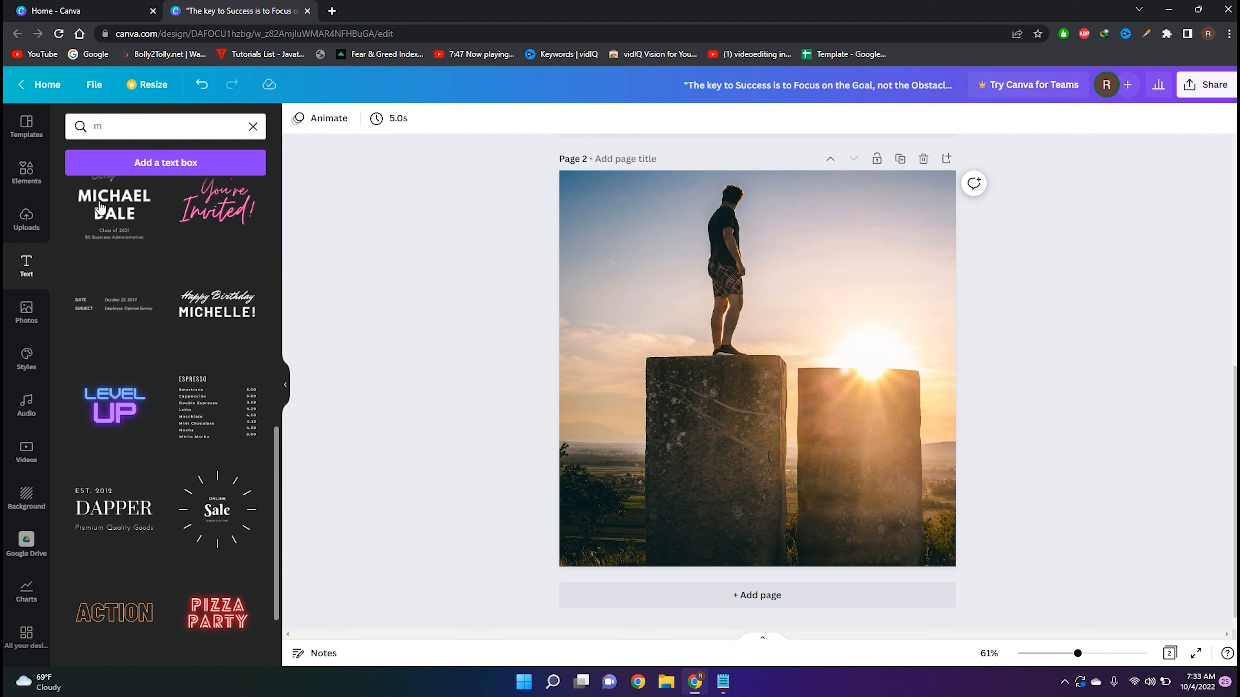
{"action": "left_click", "coordinate": [100, 207]}
{"action": "left_click", "coordinate": [814, 399]}
{"action": "left_click", "coordinate": [814, 399]}
{"action": "type", "text": "THE TRUE SIGN OF INTELLIENCE IS NOT KNOWLEDGE BUT IMAGINATION."}
- Delete the text combination's lines above and below the quote
{"action": "double_click", "coordinate": [761, 197]}
{"action": "key", "text": "BackSpace"}
{"action": "double_click", "coordinate": [761, 568]}
{"action": "key", "text": "BackSpace"}
- Reduce the quote's font size to 31 and move it into the sky to the right of the man
{"action": "left_click", "coordinate": [762, 405]}
{"action": "left_click", "coordinate": [414, 120]}
{"action": "left_click", "coordinate": [415, 121]}
{"action": "left_click", "coordinate": [415, 120]}
{"action": "left_click", "coordinate": [415, 120]}
{"action": "left_click", "coordinate": [414, 120]}
{"action": "left_click_drag", "start_coordinate": [731, 325], "coordinate": [830, 208]}
- Correct the misspelled word in the page 2 quote to "INTELLIGENCE"
{"action": "left_click", "coordinate": [928, 252]}
{"action": "left_click_drag", "start_coordinate": [929, 251], "coordinate": [791, 200]}
{"action": "left_click", "coordinate": [792, 198]}
{"action": "left_click", "coordinate": [803, 210]}
{"action": "left_click", "coordinate": [814, 240]}
- Turn off the all-uppercase formatting for the whole quote
{"action": "left_click_drag", "start_coordinate": [920, 253], "coordinate": [772, 188]}
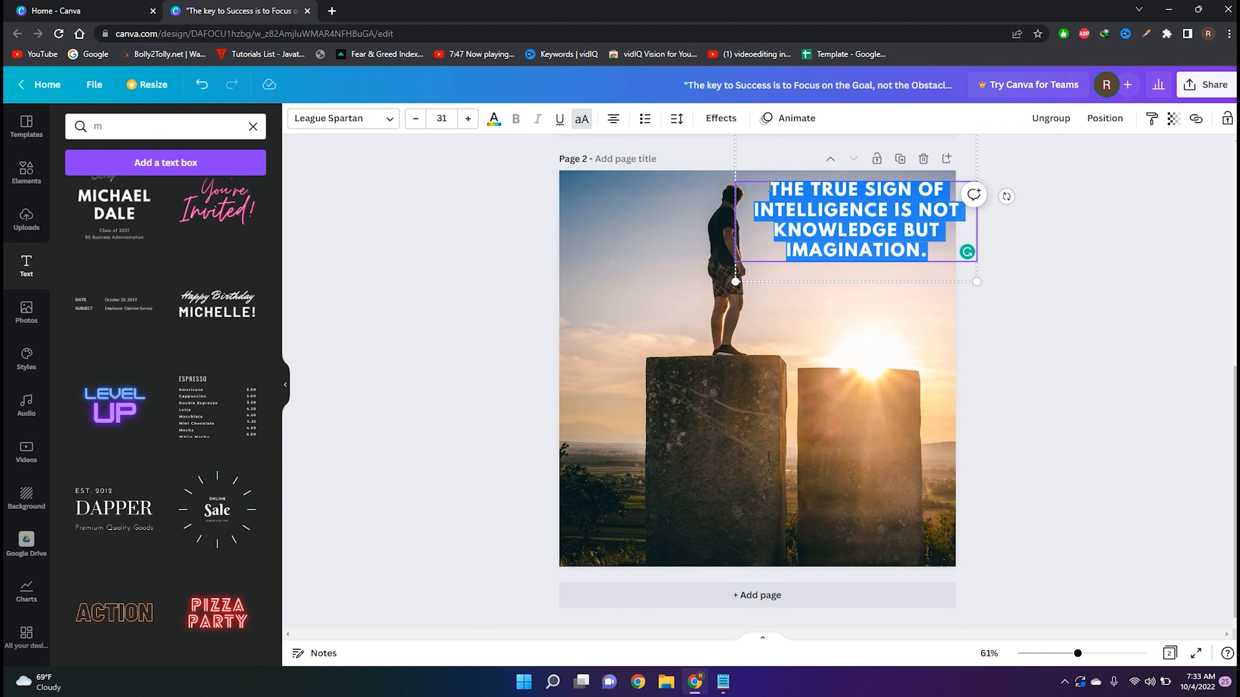
{"action": "left_click", "coordinate": [582, 119]}
{"action": "left_click", "coordinate": [1107, 337]}
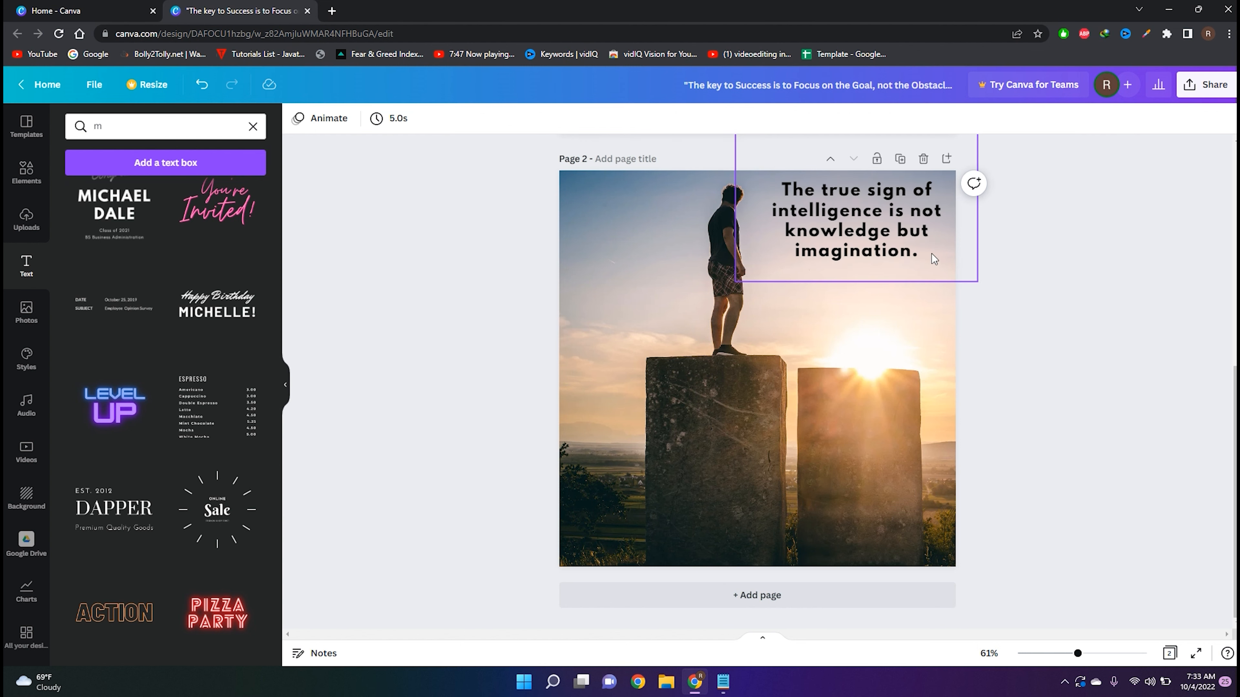
- Nudge the quote slightly left and down and set its font size to 35
{"action": "left_click_drag", "start_coordinate": [894, 246], "coordinate": [886, 251]}
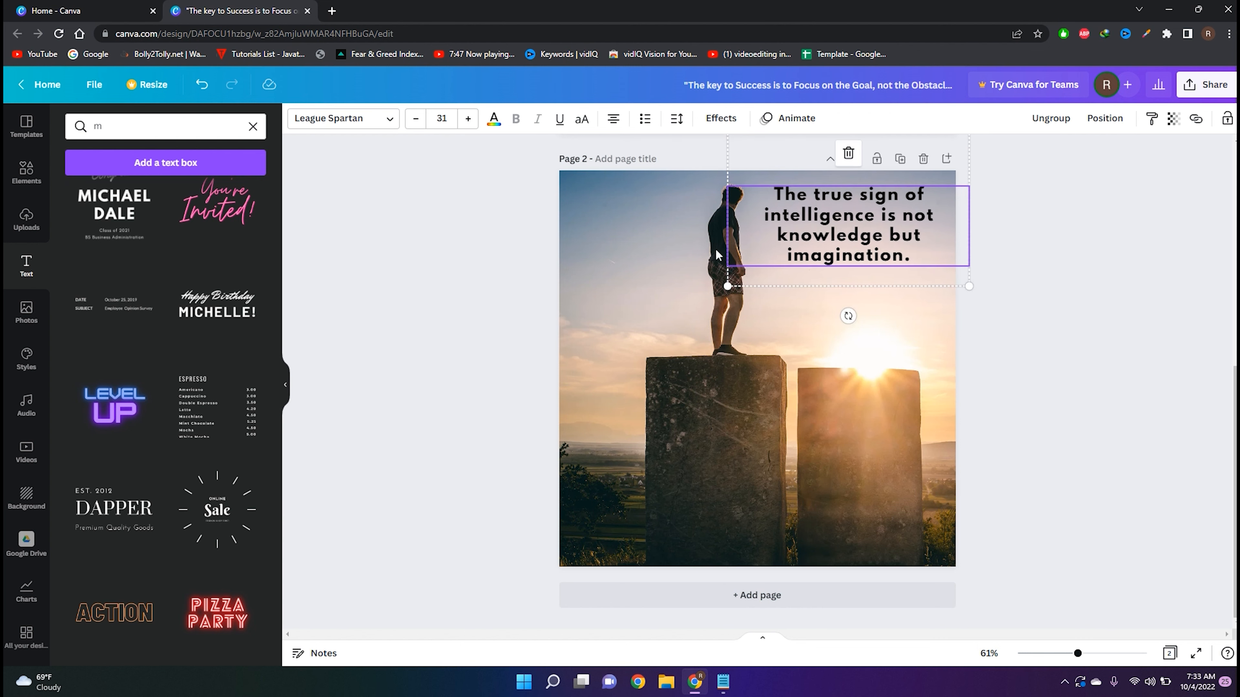
{"action": "left_click", "coordinate": [468, 118]}
{"action": "left_click", "coordinate": [468, 118]}
{"action": "left_click", "coordinate": [468, 118]}
{"action": "left_click", "coordinate": [468, 118]}
- Try a light orange text color on the whole quote
{"action": "double_click", "coordinate": [925, 262]}
{"action": "key", "text": "ctrl+a"}
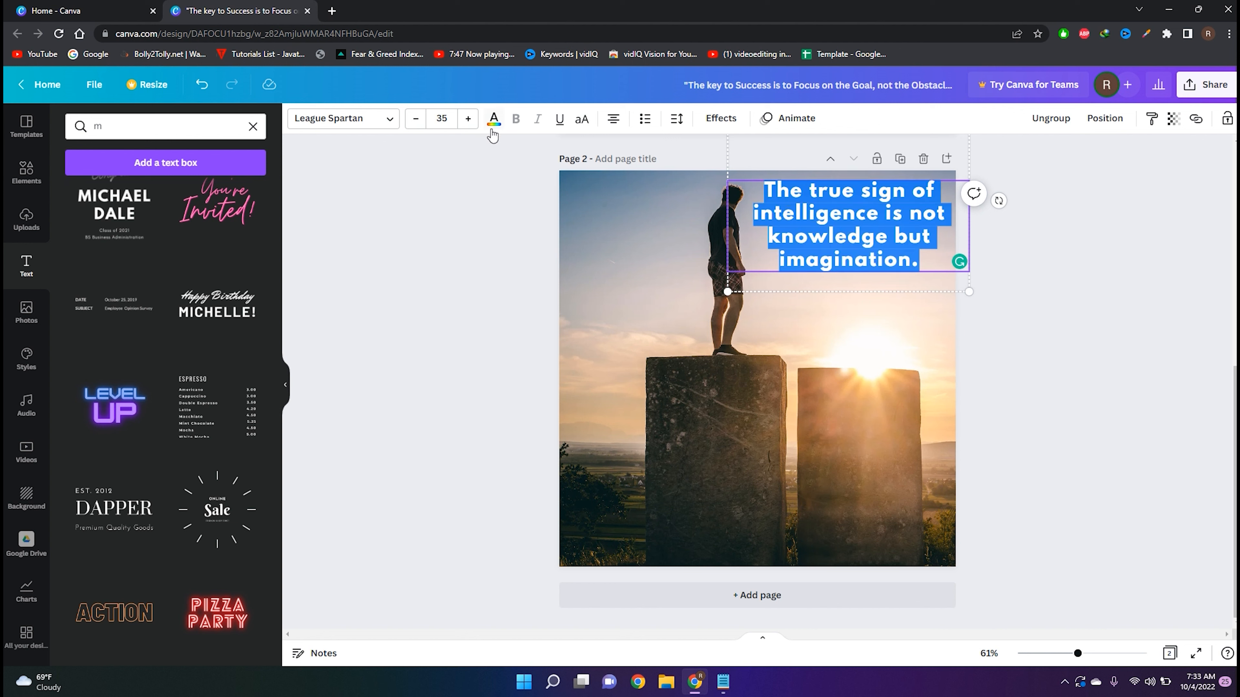
{"action": "left_click", "coordinate": [494, 118]}
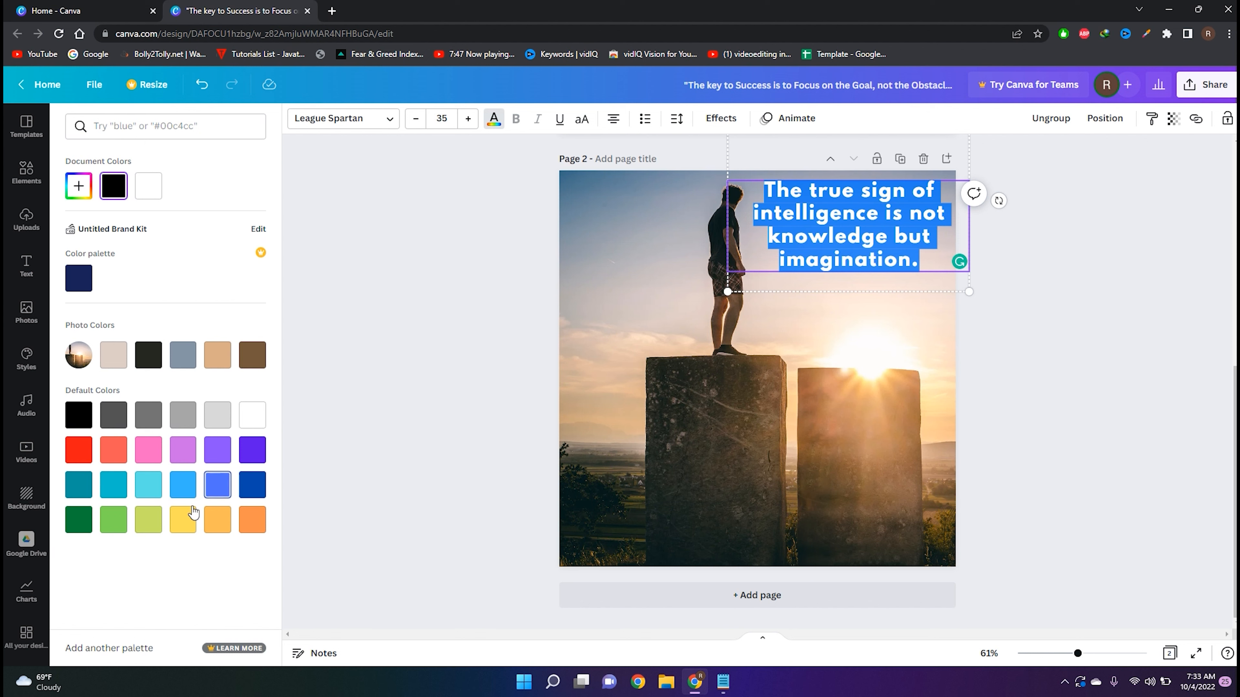
{"action": "left_click", "coordinate": [217, 520]}
{"action": "key", "text": "Escape"}
{"action": "left_click", "coordinate": [989, 428]}
- Try a yellow text color on the whole quote
{"action": "double_click", "coordinate": [915, 257]}
{"action": "left_click_drag", "start_coordinate": [917, 259], "coordinate": [761, 192]}
{"action": "left_click", "coordinate": [494, 118]}
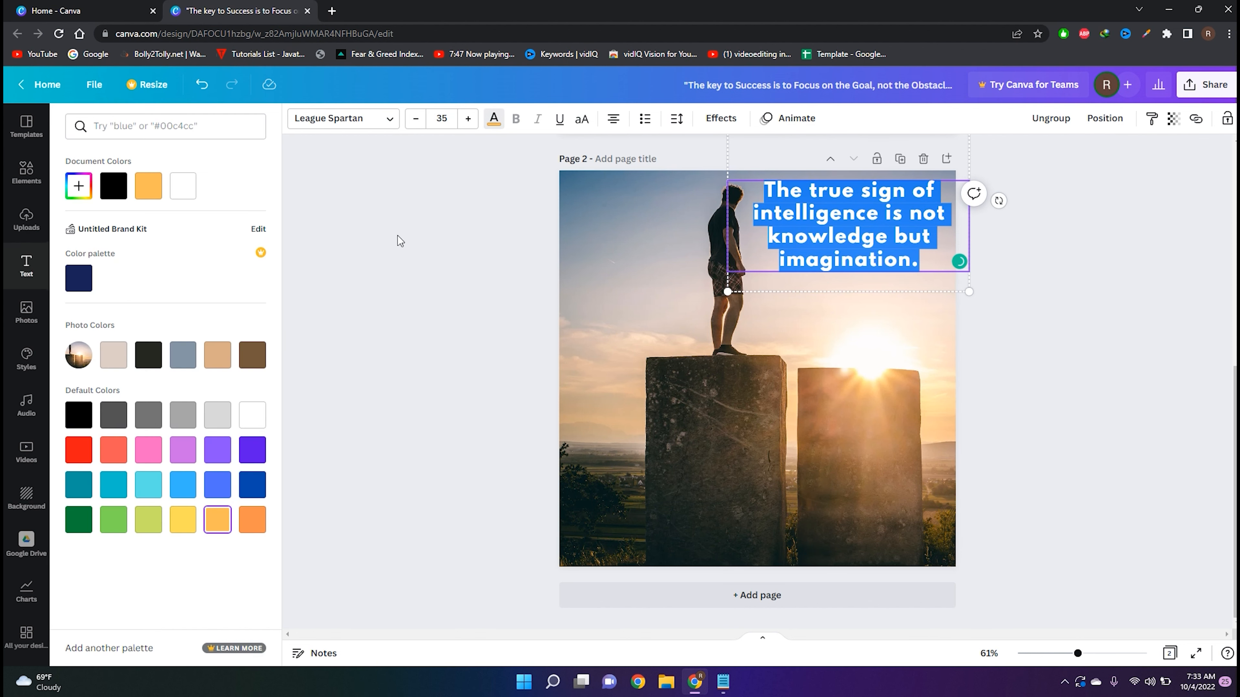
{"action": "left_click", "coordinate": [183, 519]}
{"action": "left_click", "coordinate": [1012, 419]}
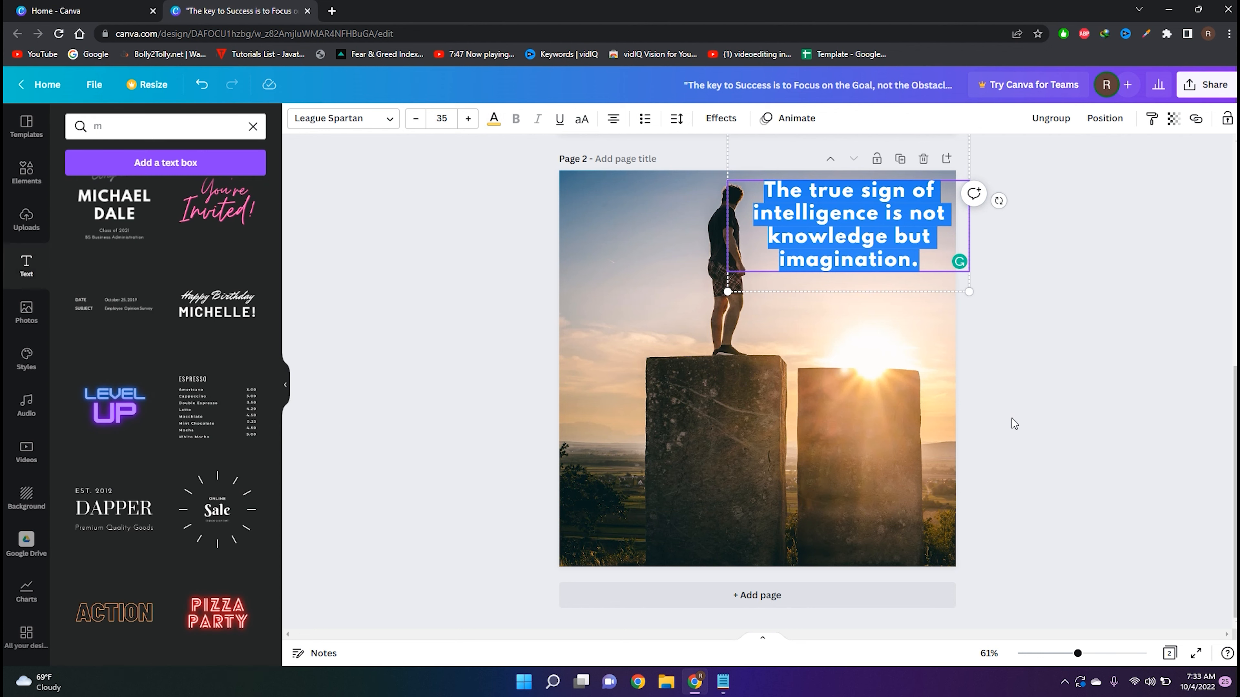
- Set the whole quote's text color to black
{"action": "double_click", "coordinate": [864, 213]}
{"action": "left_click_drag", "start_coordinate": [920, 266], "coordinate": [755, 188]}
{"action": "left_click", "coordinate": [494, 120]}
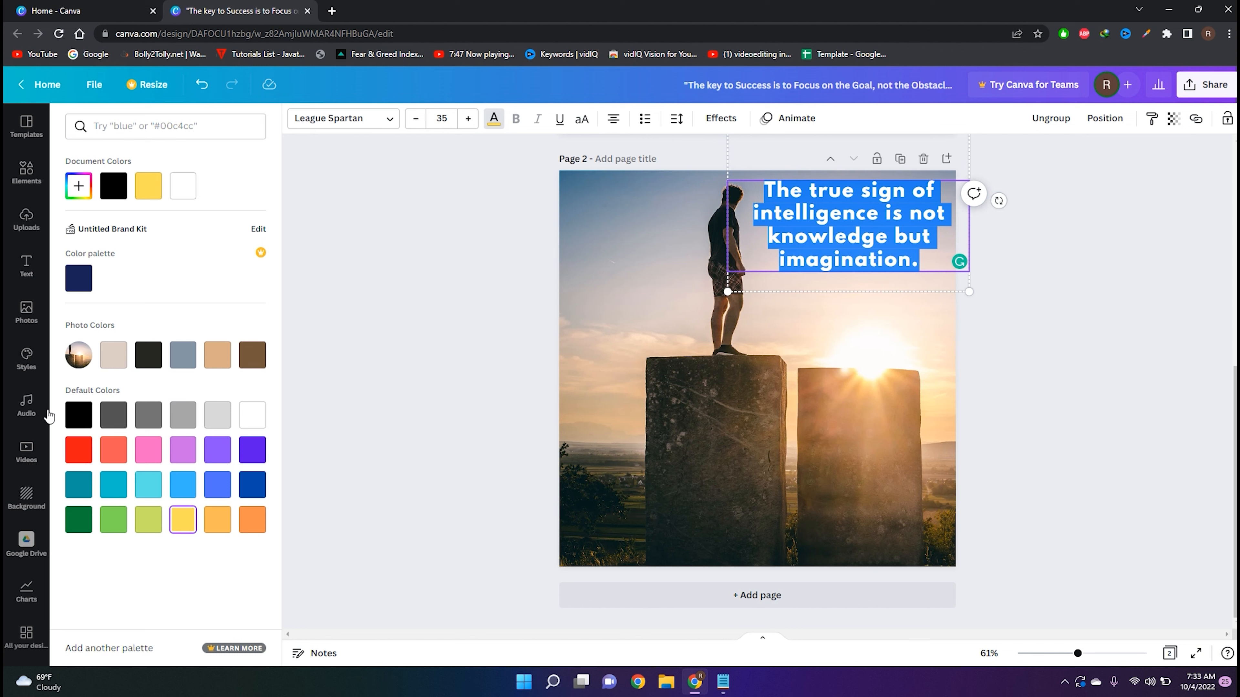
{"action": "left_click", "coordinate": [78, 414]}
{"action": "left_click", "coordinate": [1094, 364]}
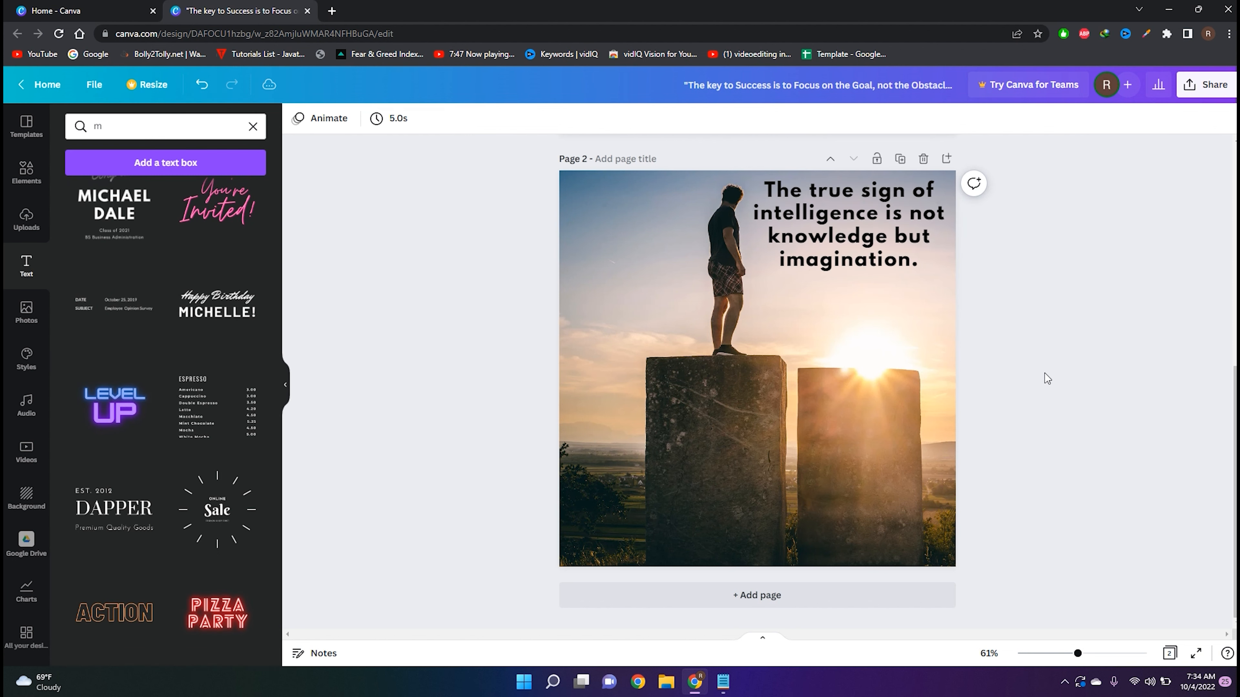
- Left-align the quote and reposition it in the page's upper-right area, beside the man
{"action": "left_click_drag", "start_coordinate": [888, 222], "coordinate": [744, 192]}
{"action": "double_click", "coordinate": [877, 246]}
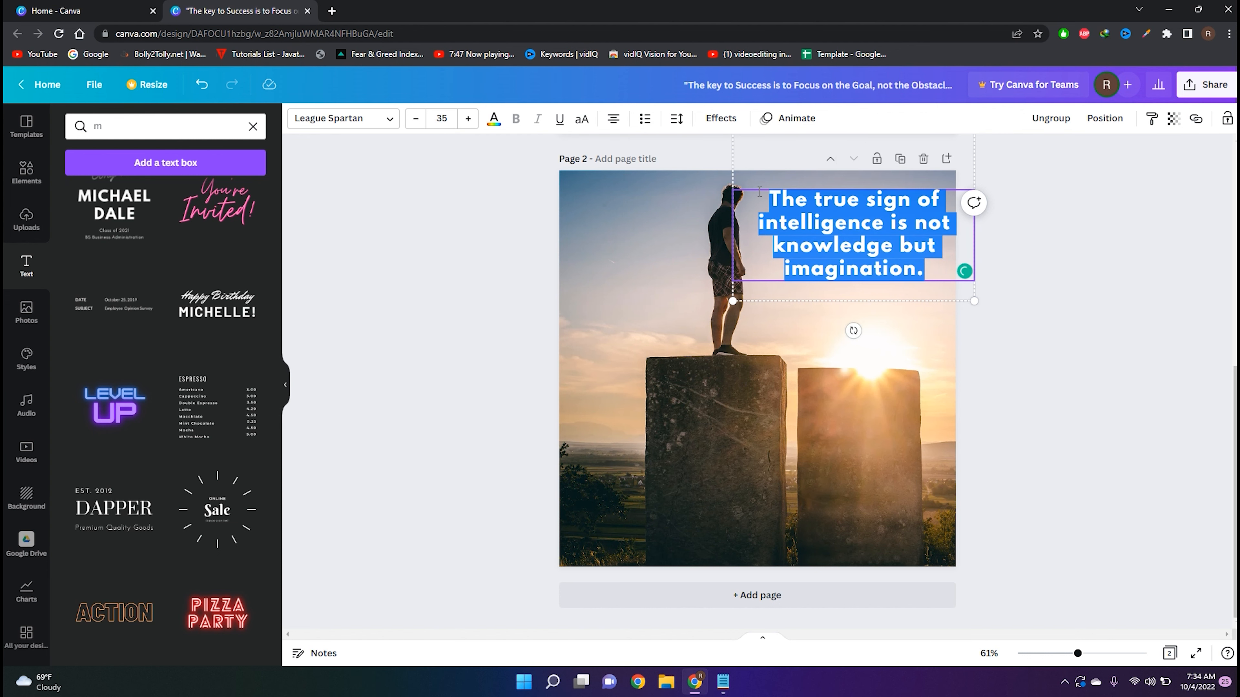
{"action": "left_click", "coordinate": [614, 120]}
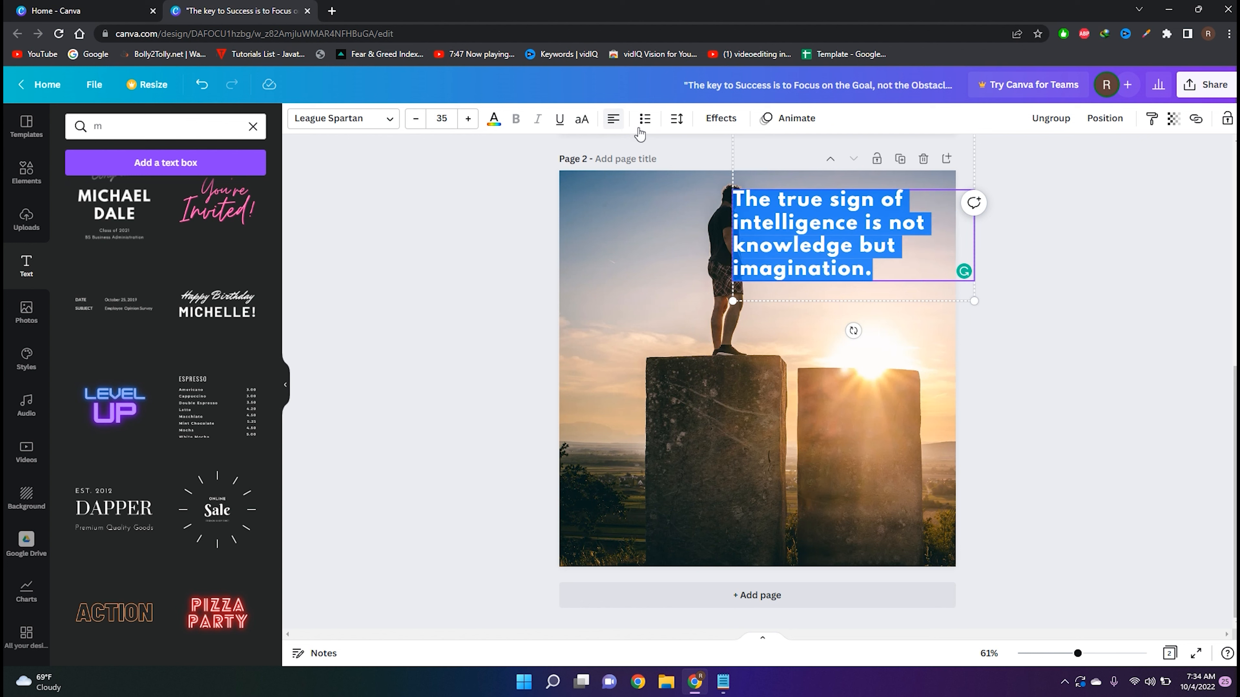
{"action": "left_click", "coordinate": [1124, 279]}
{"action": "left_click_drag", "start_coordinate": [855, 233], "coordinate": [881, 221]}
{"action": "left_click", "coordinate": [1052, 362]}
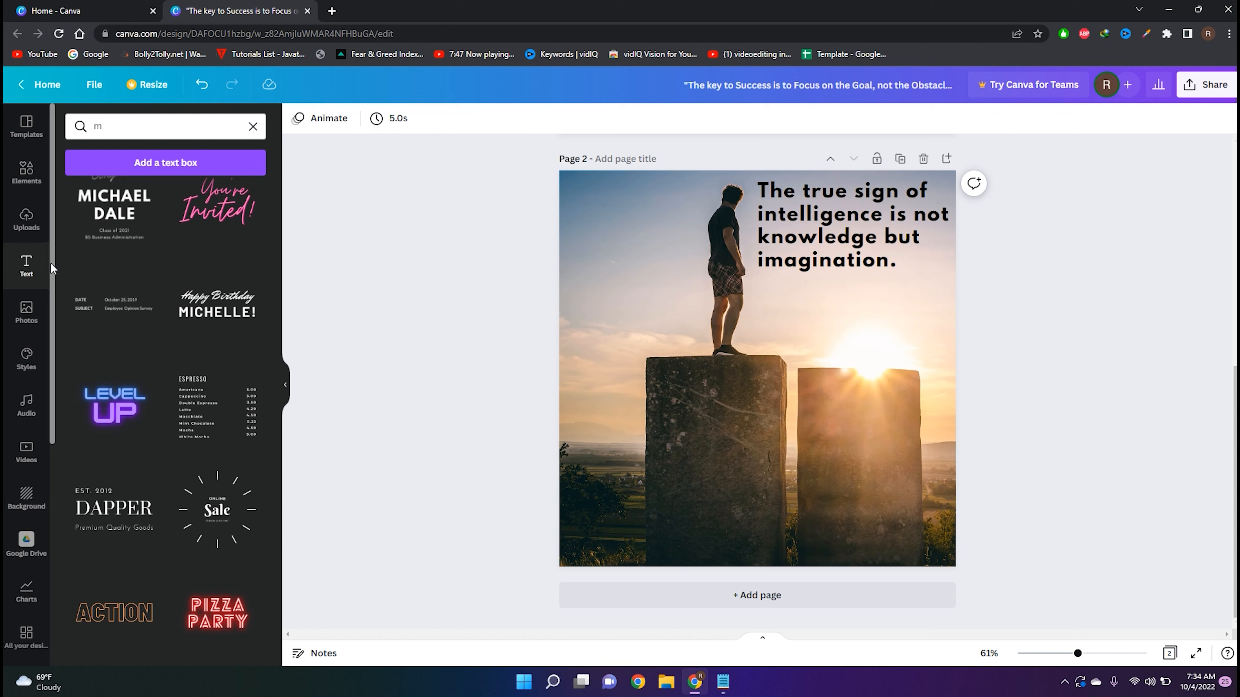
- Add a subheading to page 2 and replace its placeholder with "-Albert Einstein" copied from the Notepad note
{"action": "left_click", "coordinate": [31, 263]}
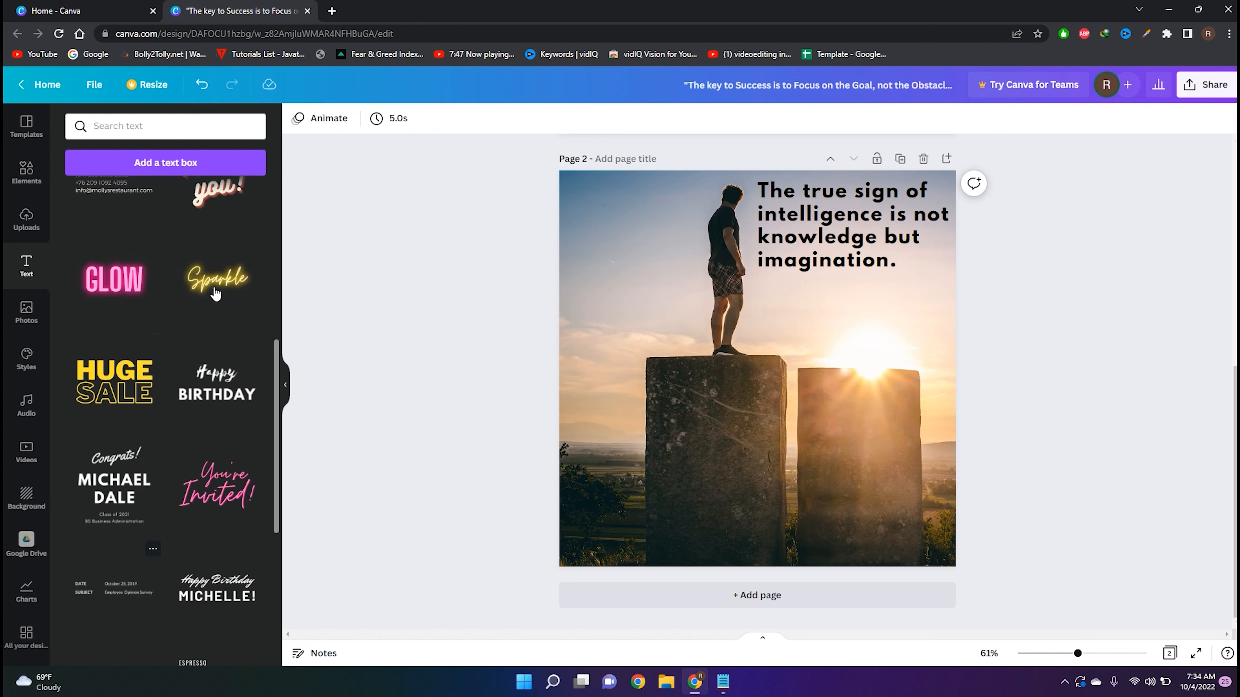
{"action": "left_click", "coordinate": [198, 276]}
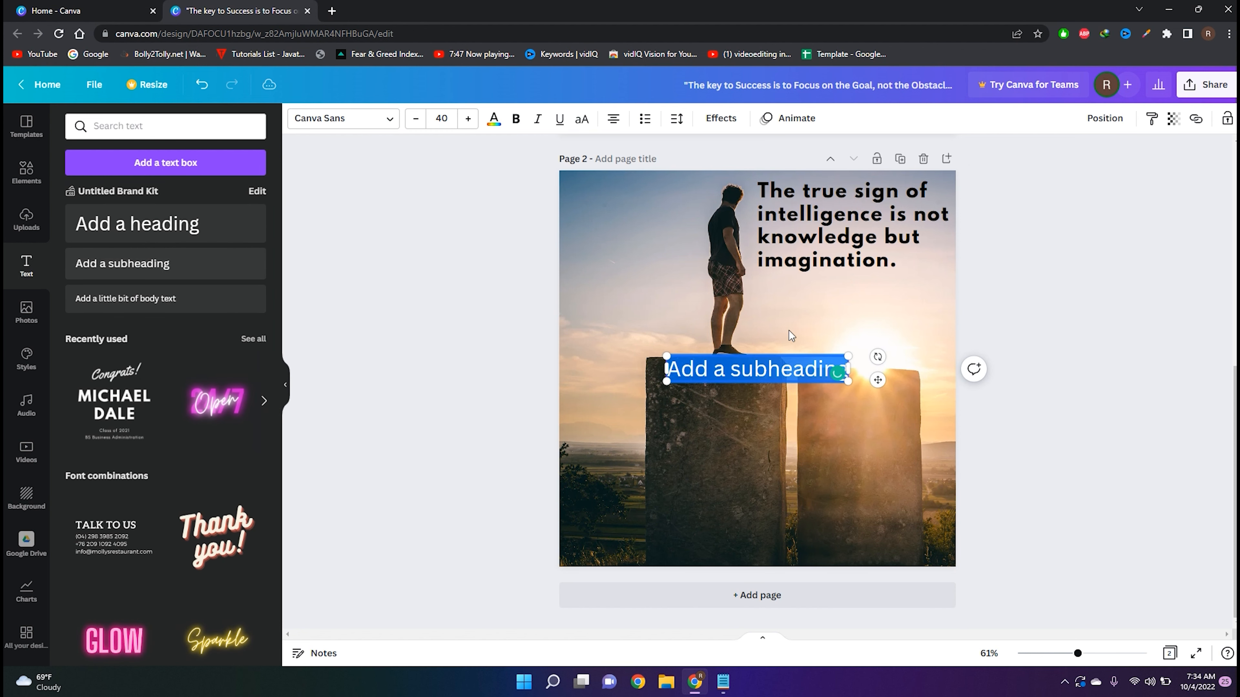
{"action": "left_click", "coordinate": [723, 681]}
{"action": "left_click_drag", "start_coordinate": [548, 275], "coordinate": [461, 279]}
{"action": "key", "text": "ctrl+c"}
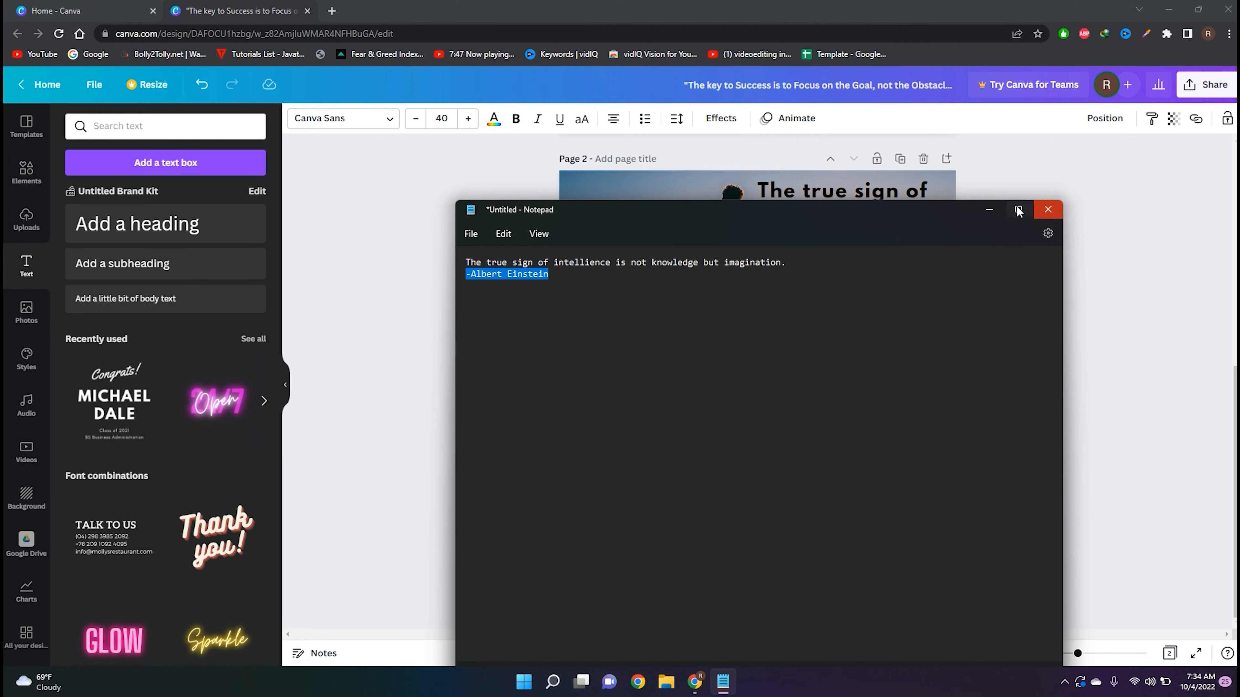
{"action": "left_click", "coordinate": [990, 208]}
{"action": "double_click", "coordinate": [765, 374]}
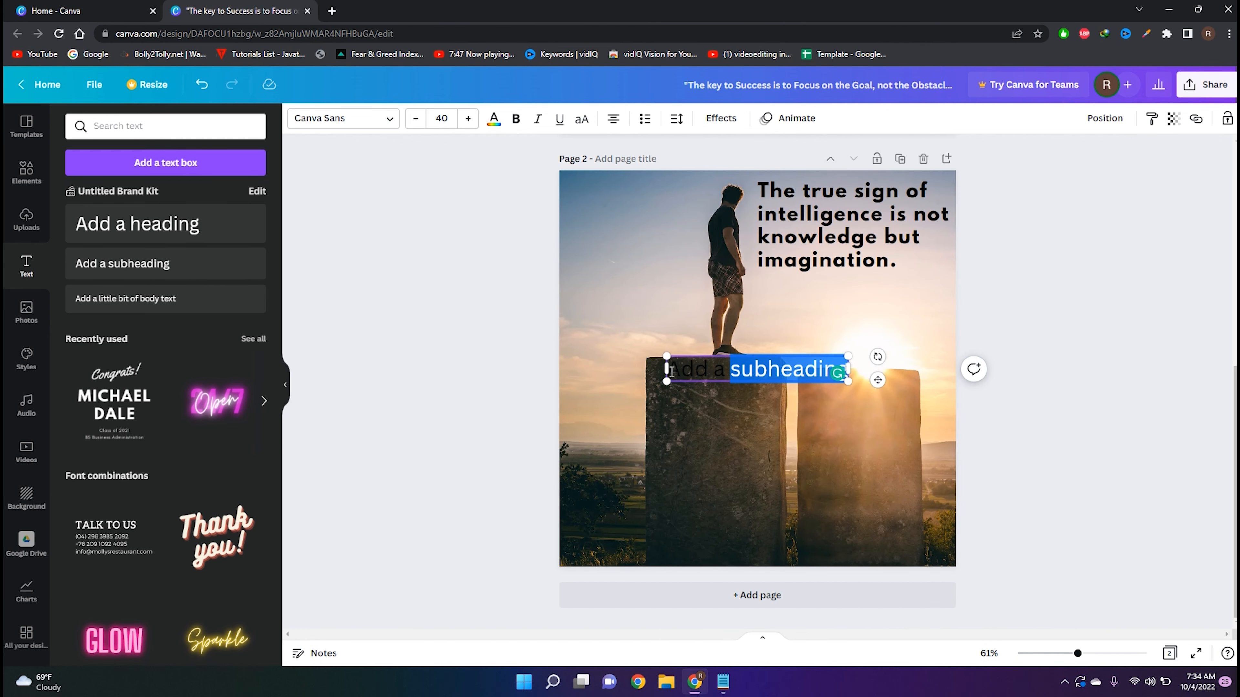
{"action": "left_click_drag", "start_coordinate": [668, 370], "coordinate": [849, 371]}
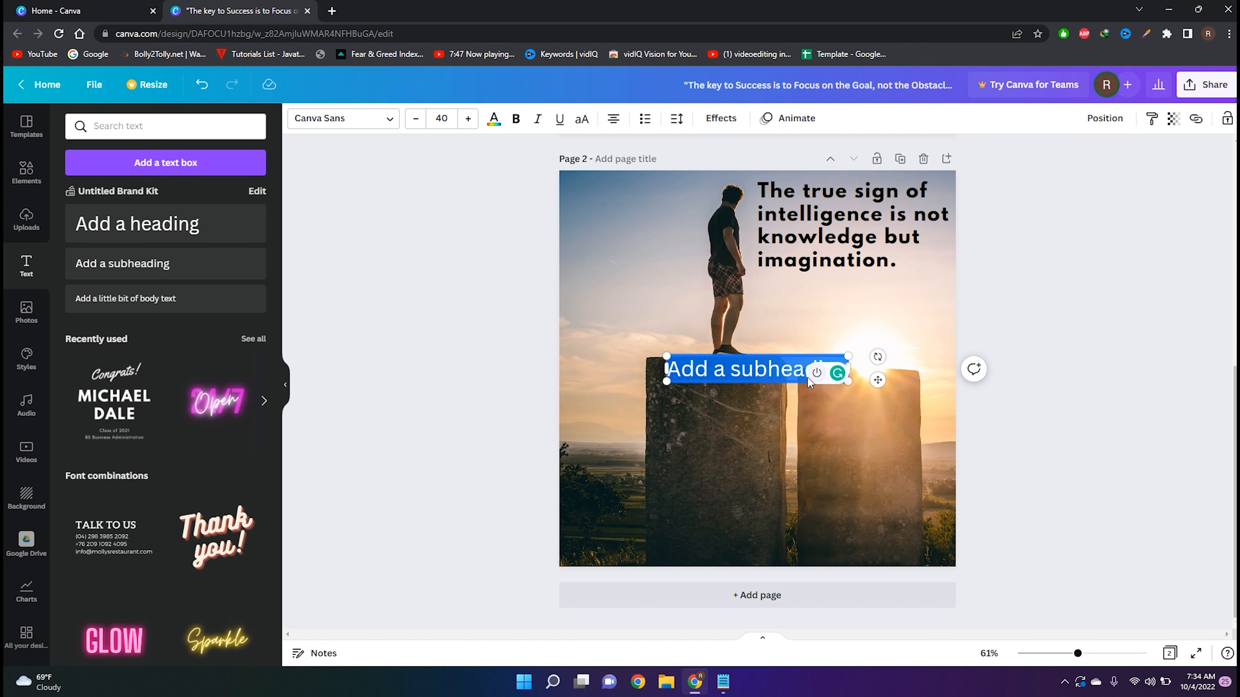
{"action": "key", "text": "ctrl+v"}
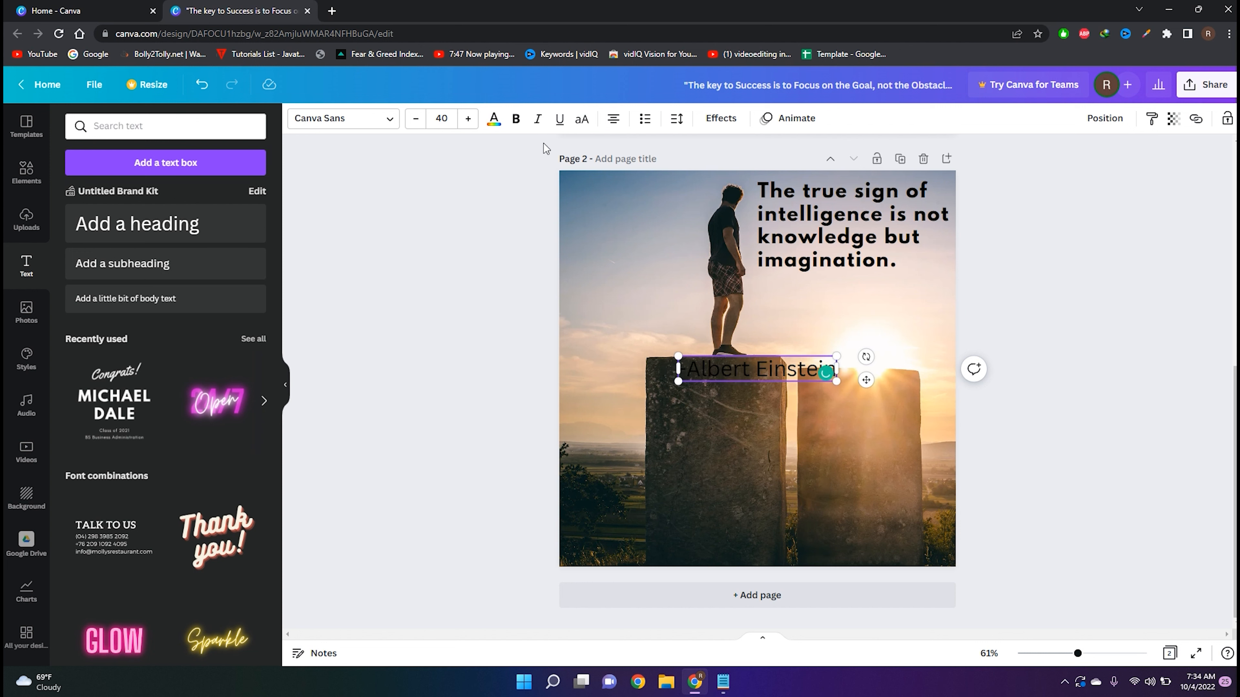
- Reduce the attribution's font size and place it just below the quote near the page's right edge
{"action": "left_click", "coordinate": [416, 120]}
{"action": "left_click", "coordinate": [417, 120]}
{"action": "left_click", "coordinate": [416, 119]}
{"action": "left_click", "coordinate": [416, 120]}
{"action": "left_click", "coordinate": [1084, 449]}
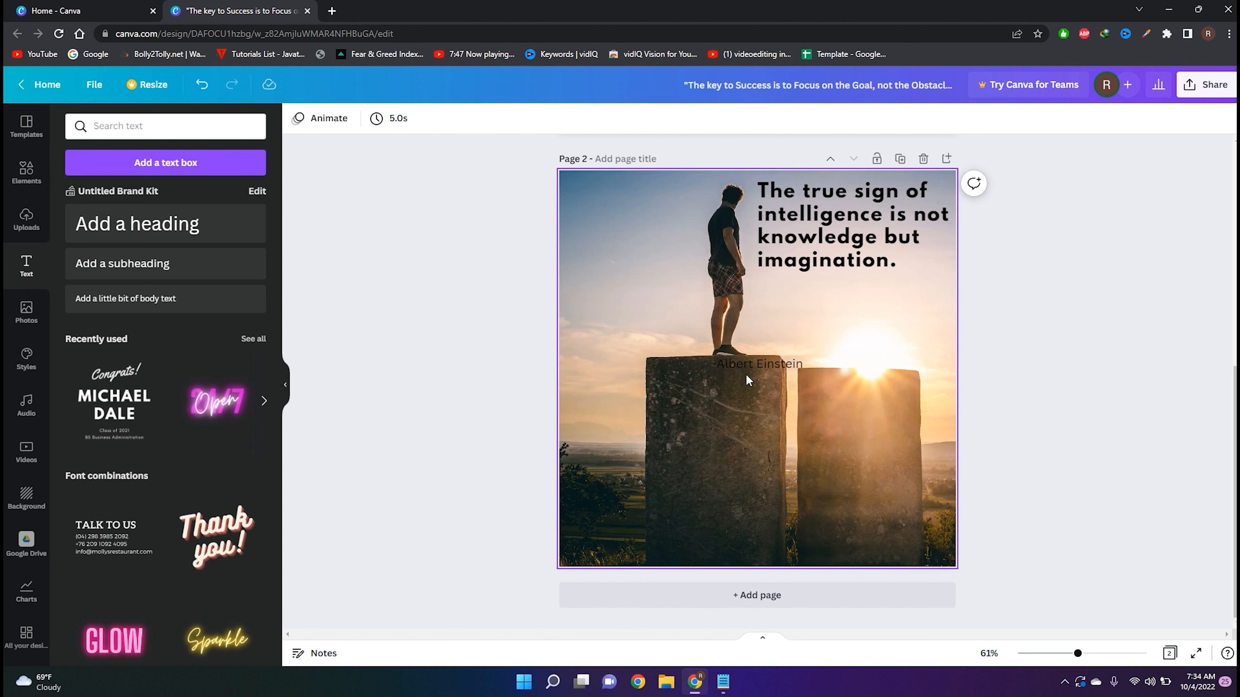
{"action": "left_click_drag", "start_coordinate": [750, 363], "coordinate": [893, 286]}
{"action": "left_click", "coordinate": [1059, 356]}
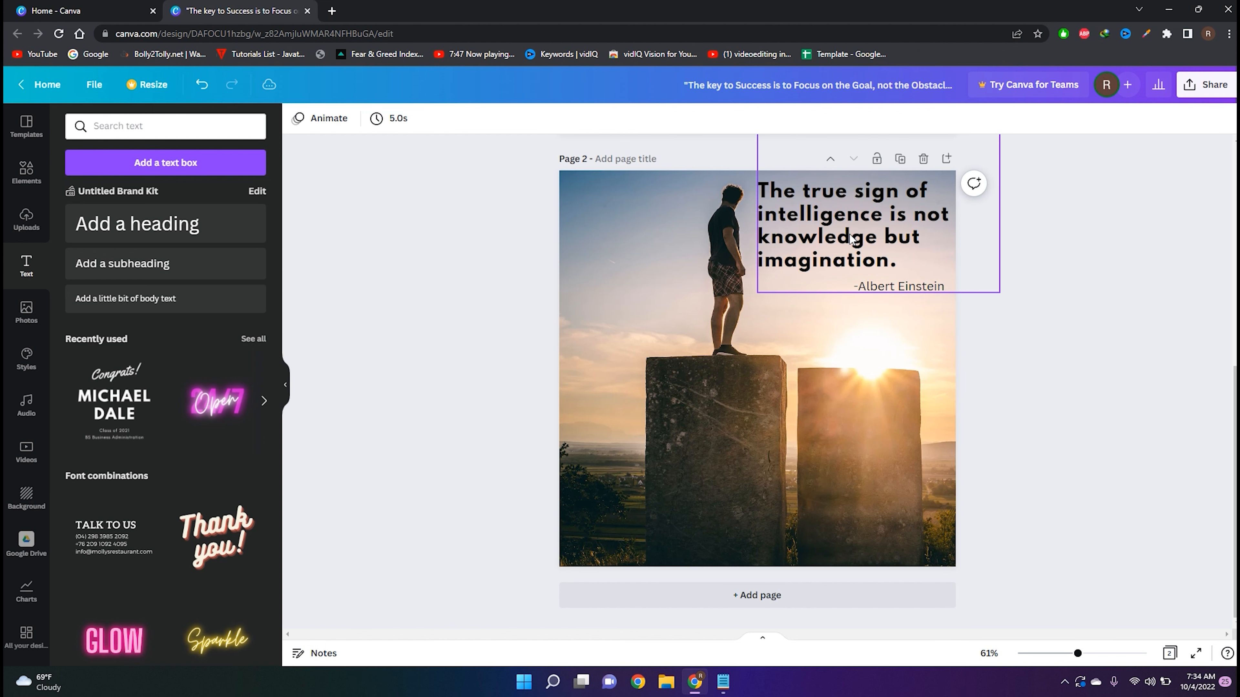
- Try shifting the page 2 quote slightly left, and return it to its previous position above the attribution
{"action": "left_click_drag", "start_coordinate": [850, 234], "coordinate": [845, 234]}
{"action": "left_click", "coordinate": [1064, 362]}
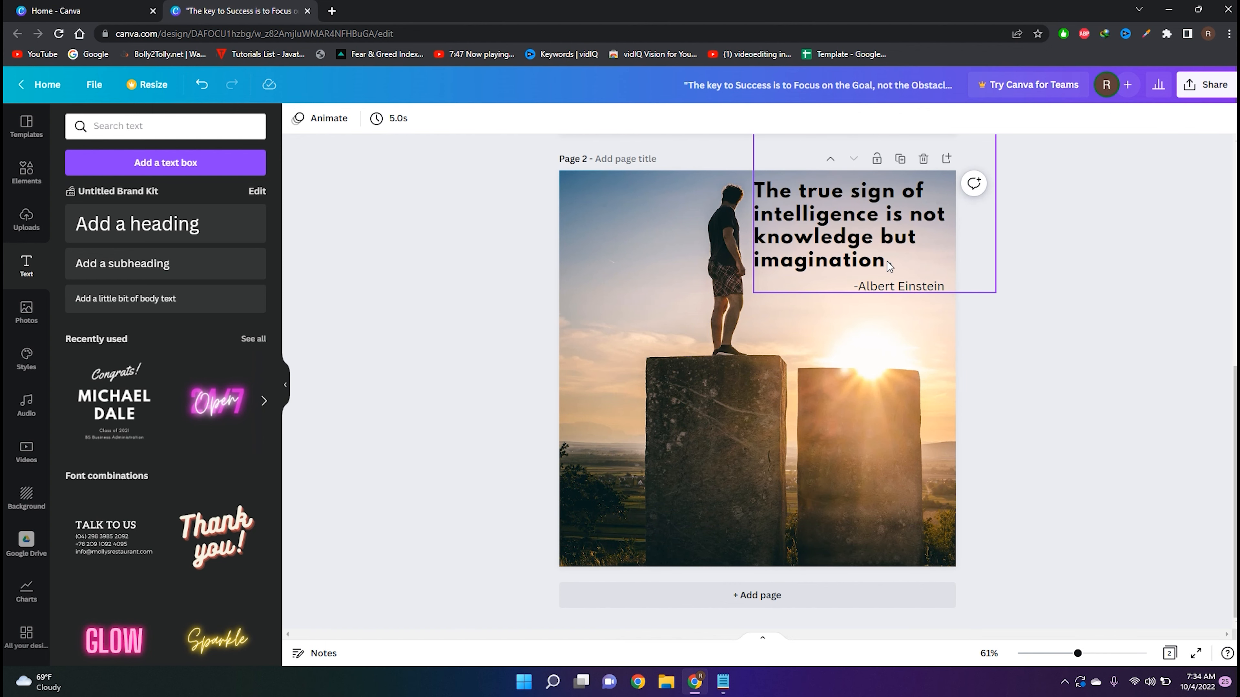
{"action": "double_click", "coordinate": [896, 260]}
{"action": "left_click_drag", "start_coordinate": [897, 260], "coordinate": [750, 176]}
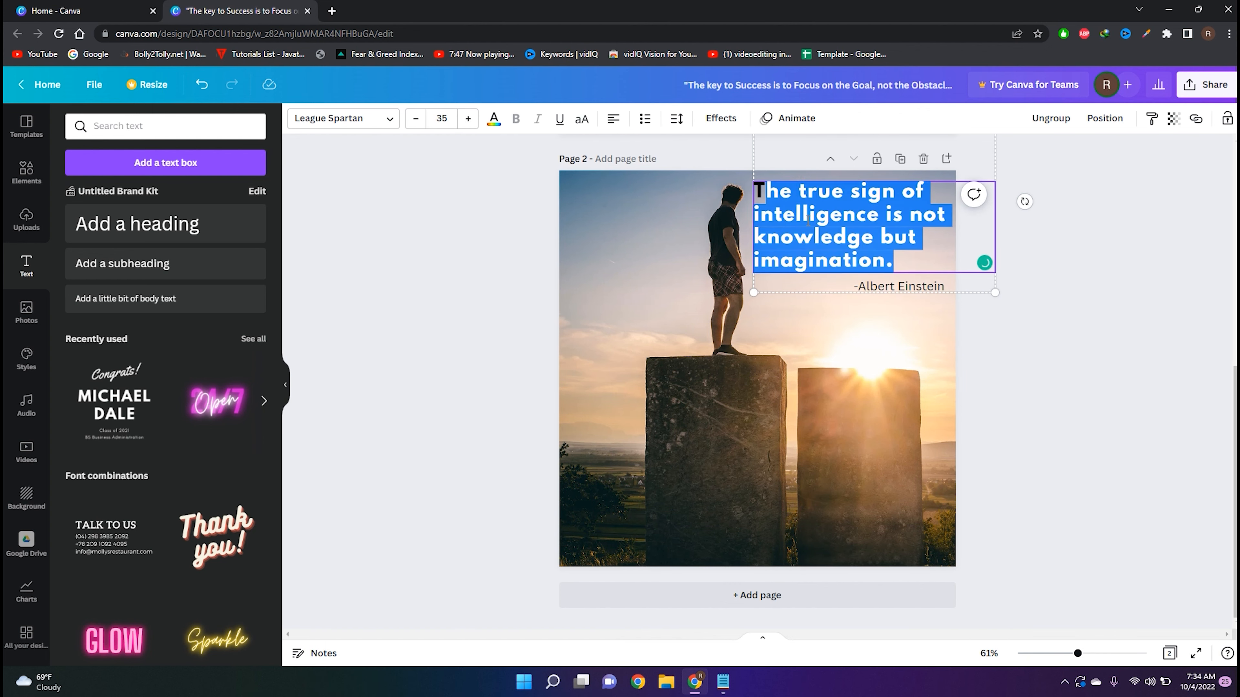
{"action": "left_click_drag", "start_coordinate": [918, 255], "coordinate": [753, 182]}
{"action": "left_click", "coordinate": [994, 420]}
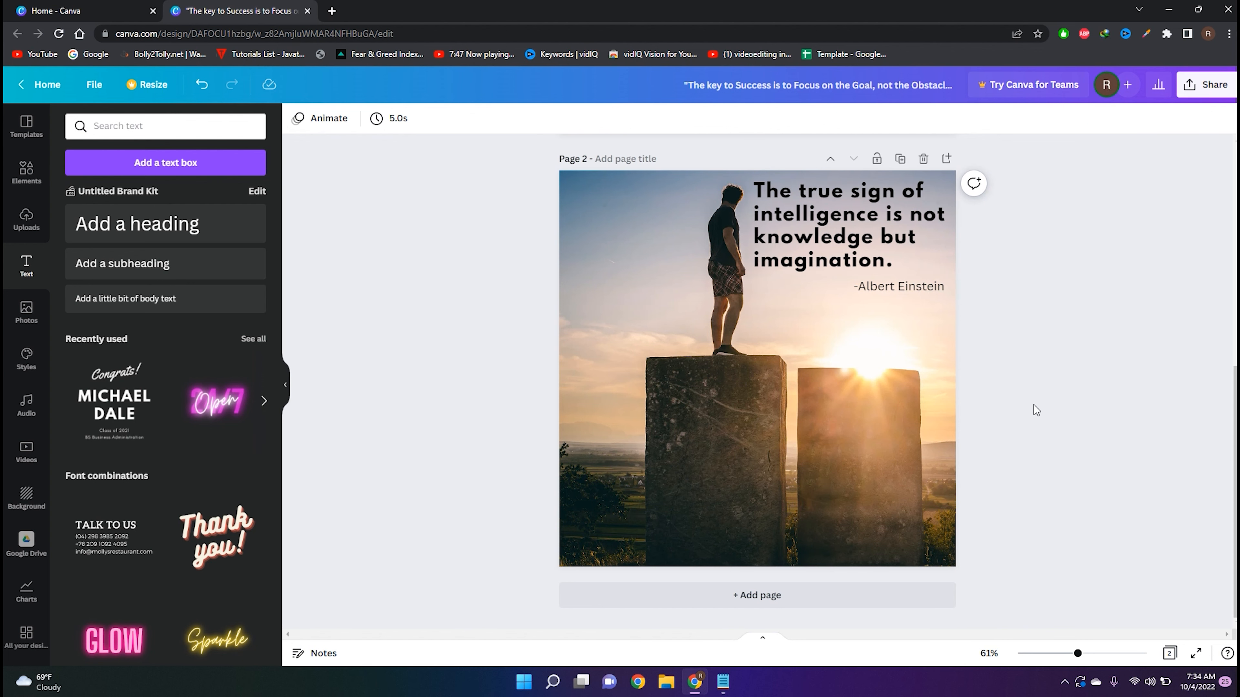
{"action": "left_click_drag", "start_coordinate": [860, 236], "coordinate": [864, 235]}
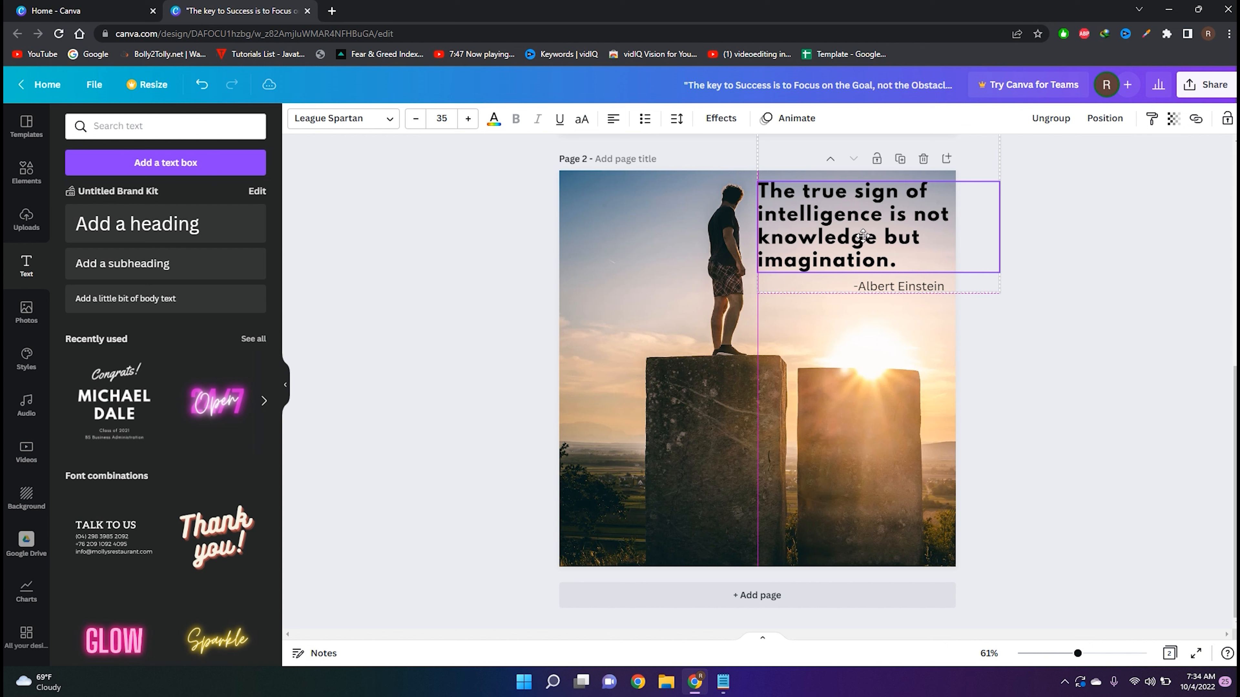
{"action": "left_click", "coordinate": [1059, 319]}
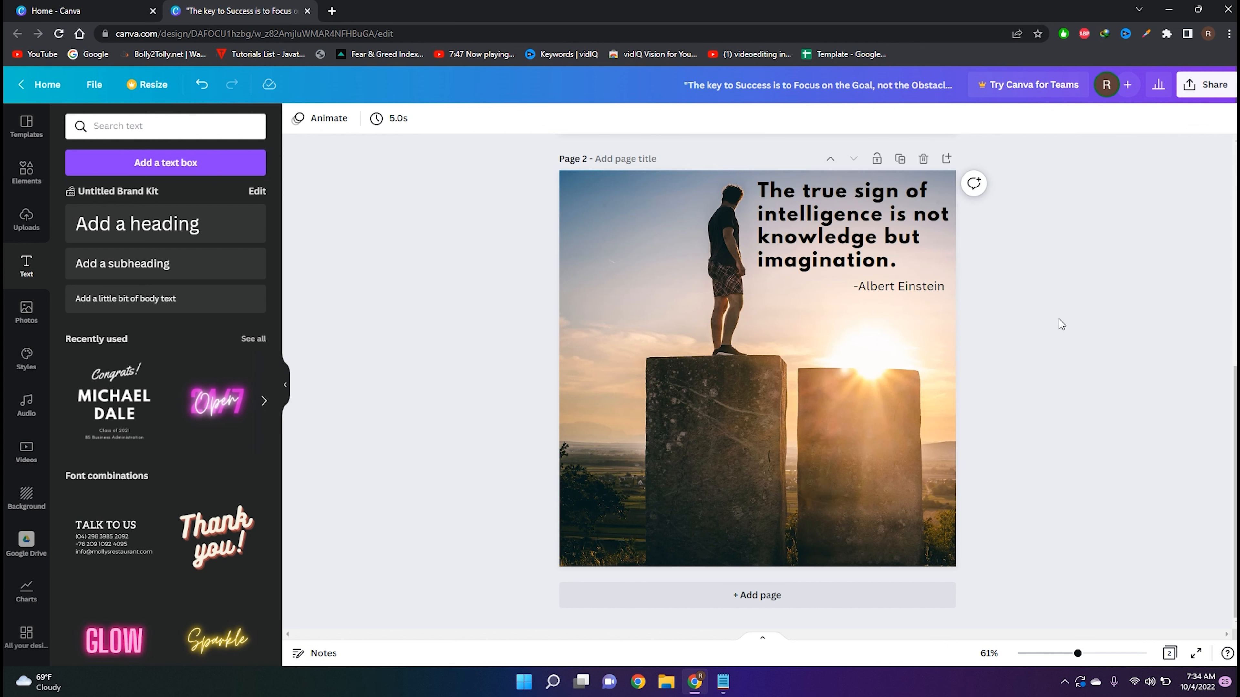